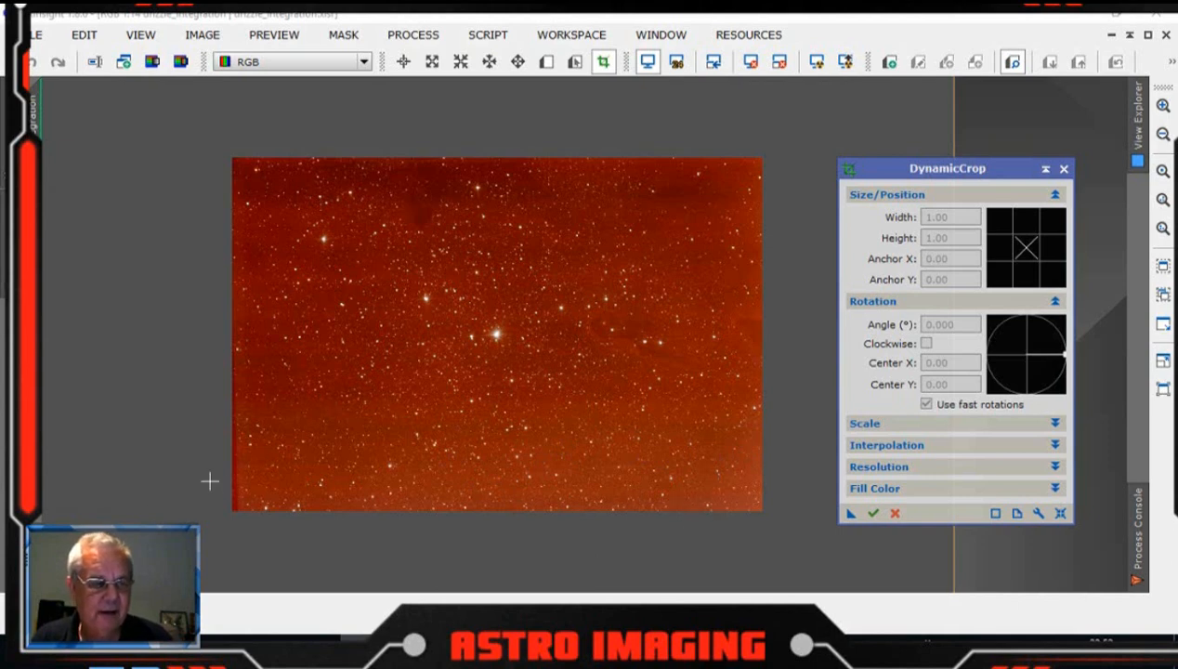
# Step: Crop the stacked image's ragged edges with DynamicCrop to about 8272 × 5362 pixels and close the tool
pyautogui.click(1061, 513)
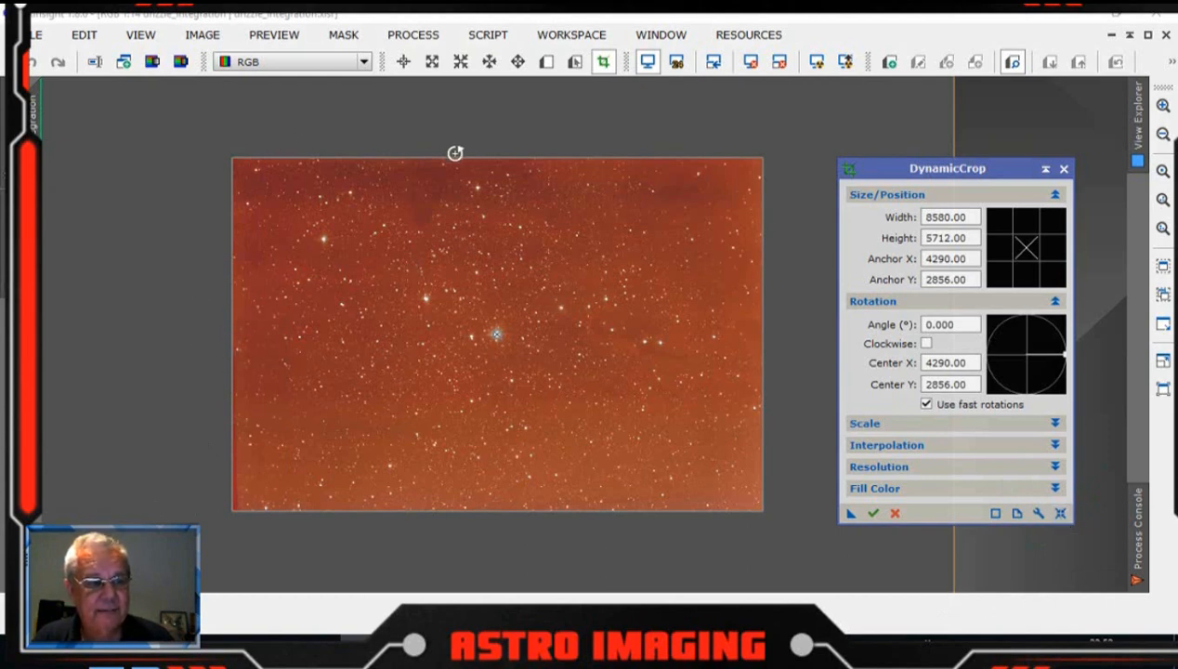
pyautogui.moveTo(231, 332); pyautogui.dragTo(243, 331)
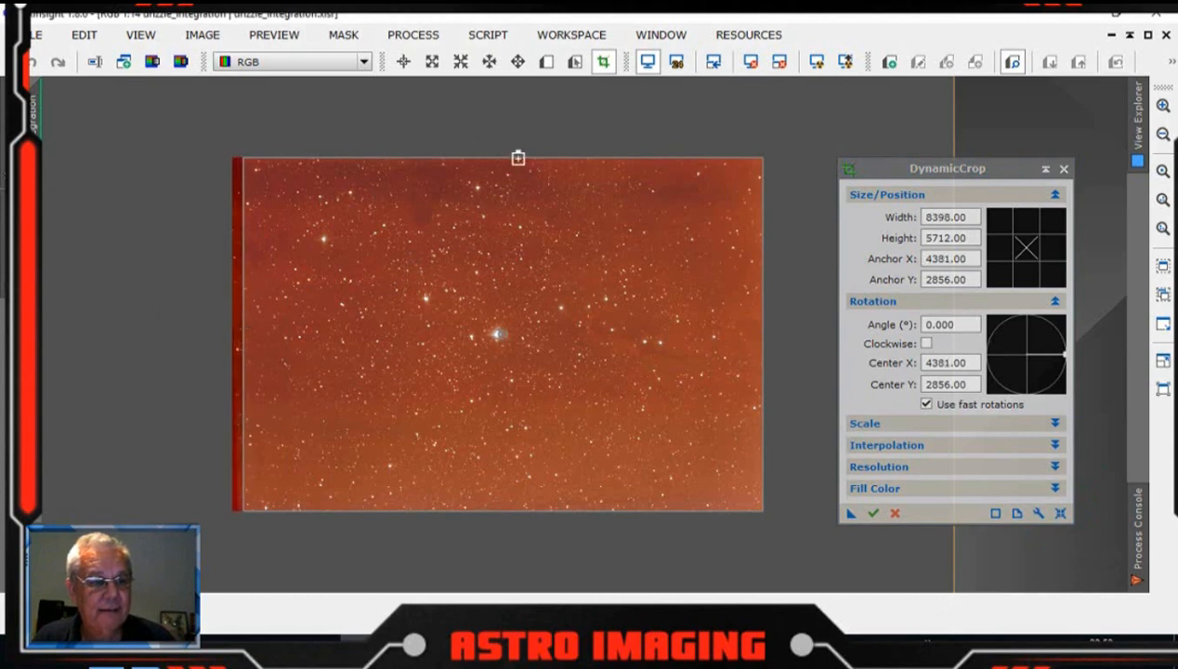
pyautogui.moveTo(518, 158); pyautogui.dragTo(518, 164)
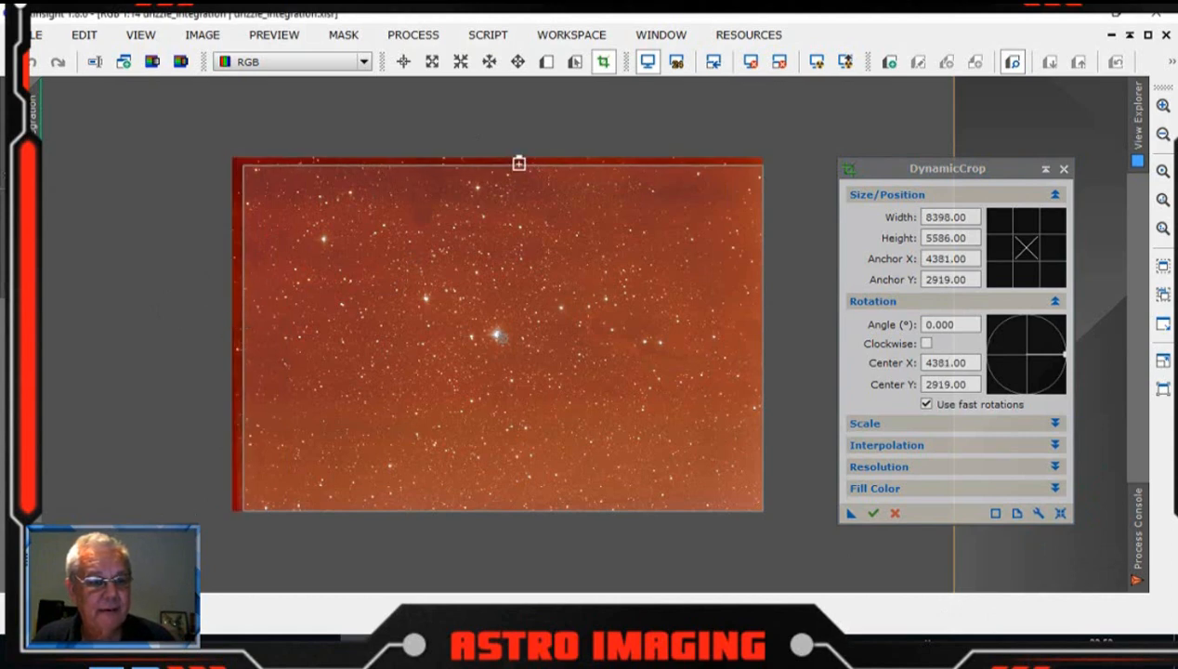
pyautogui.moveTo(761, 363); pyautogui.dragTo(754, 361)
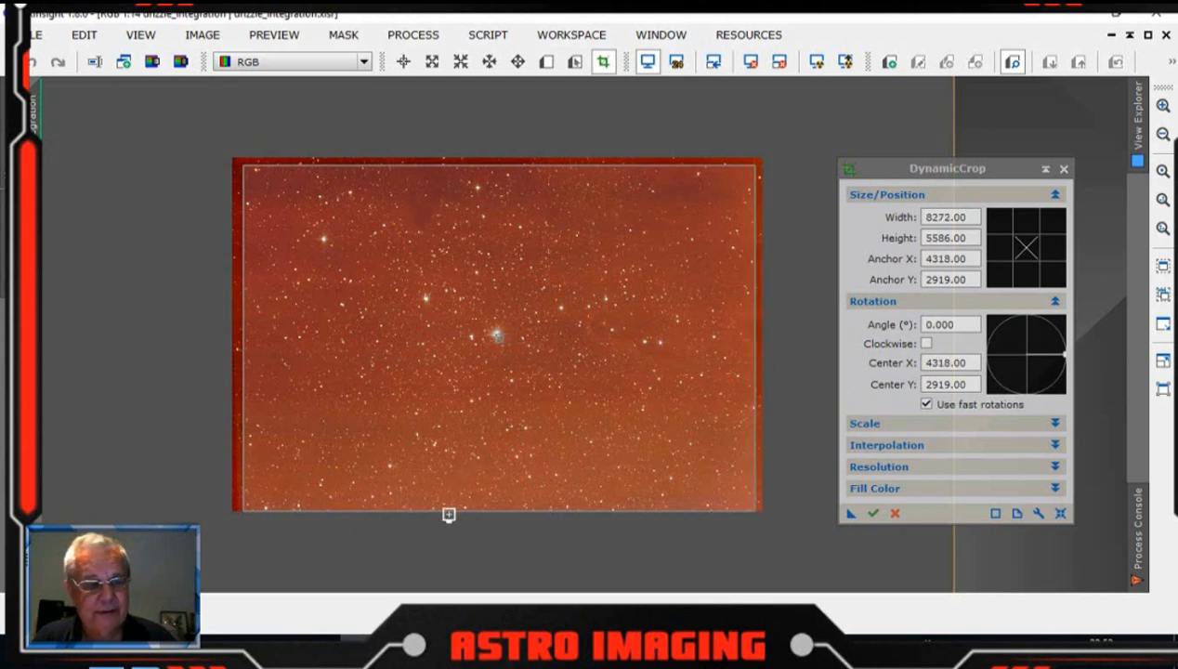
pyautogui.moveTo(451, 512); pyautogui.dragTo(450, 498)
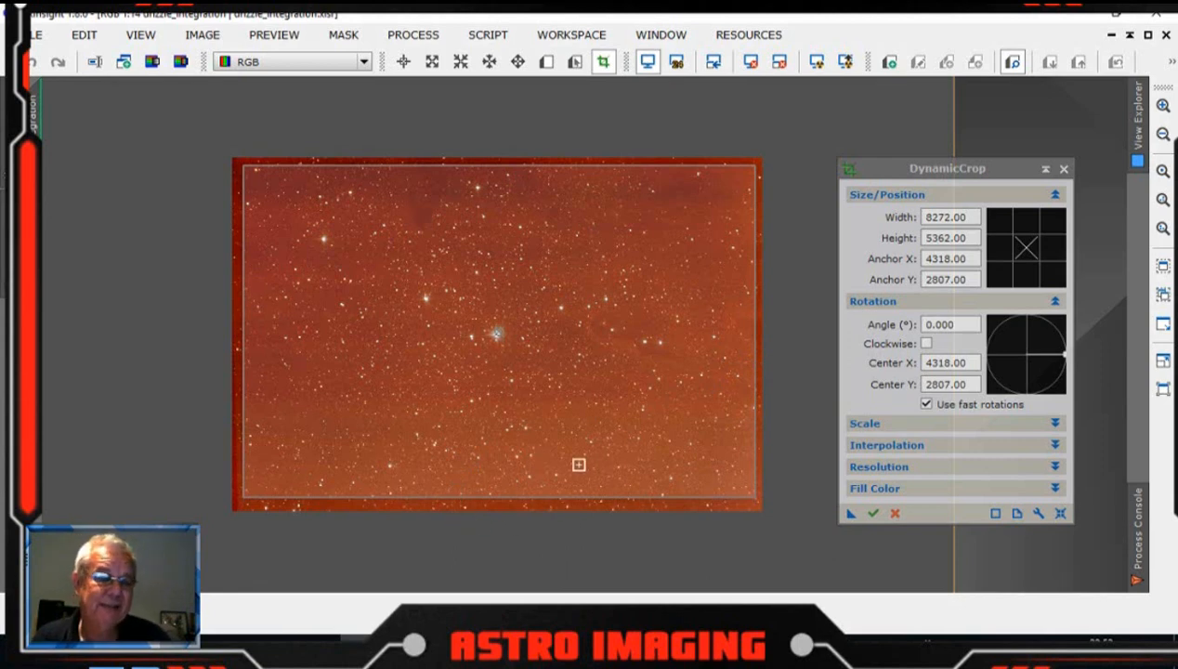
pyautogui.click(876, 516)
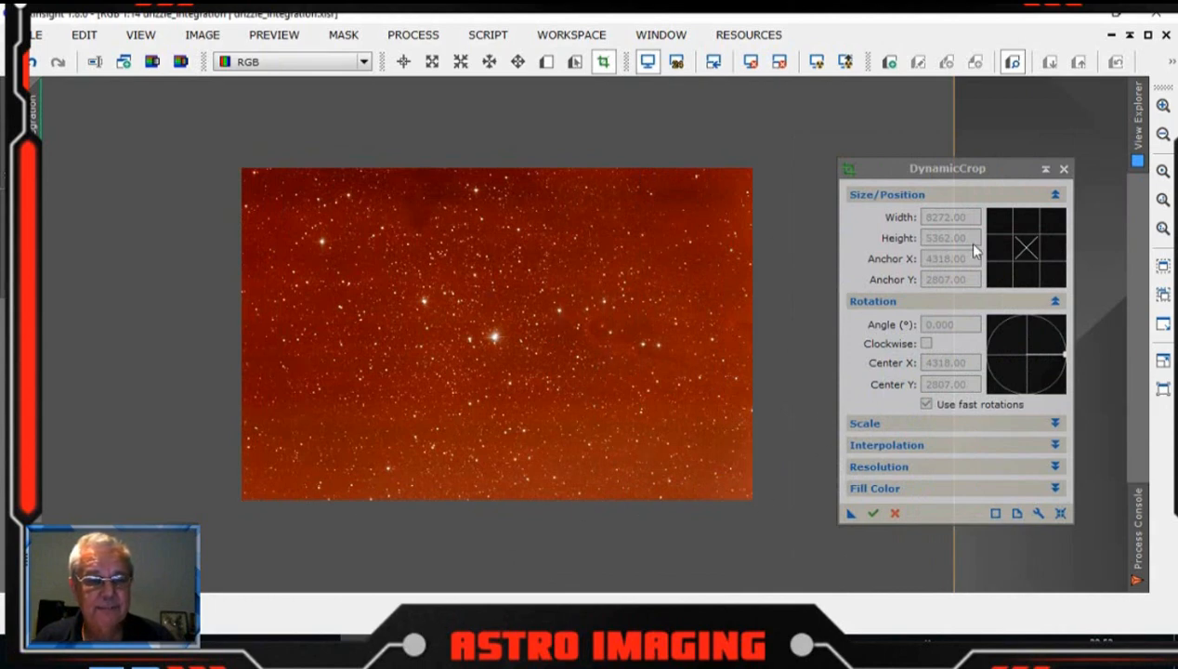
pyautogui.moveTo(966, 179); pyautogui.dragTo(943, 181)
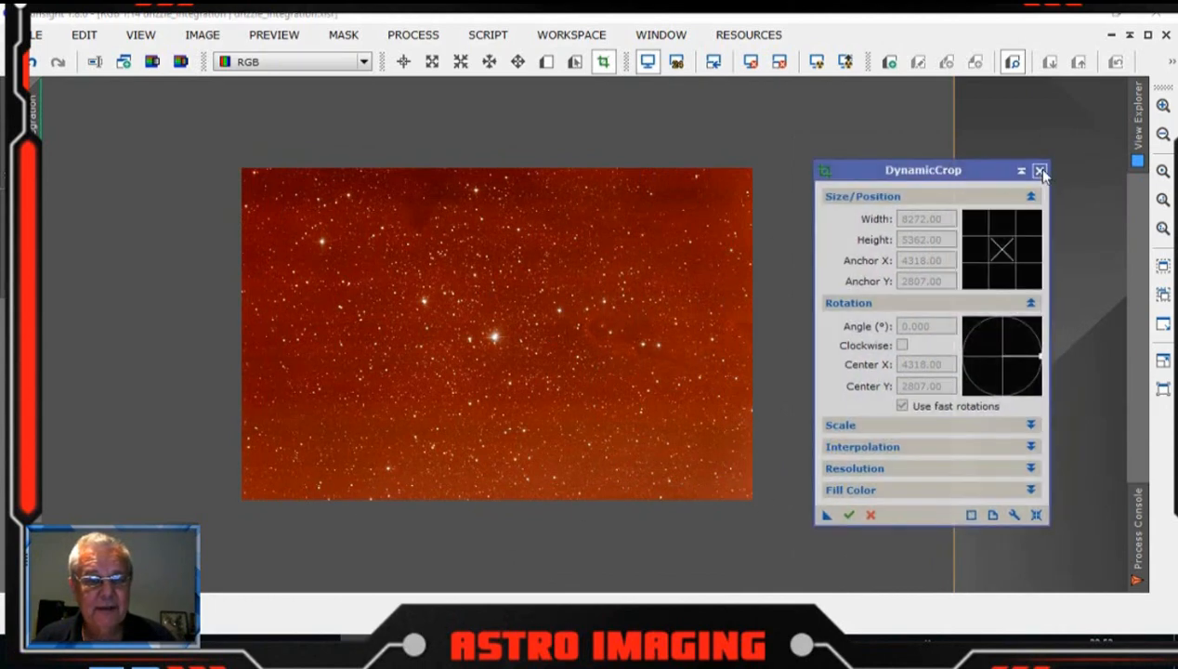
pyautogui.click(1041, 171)
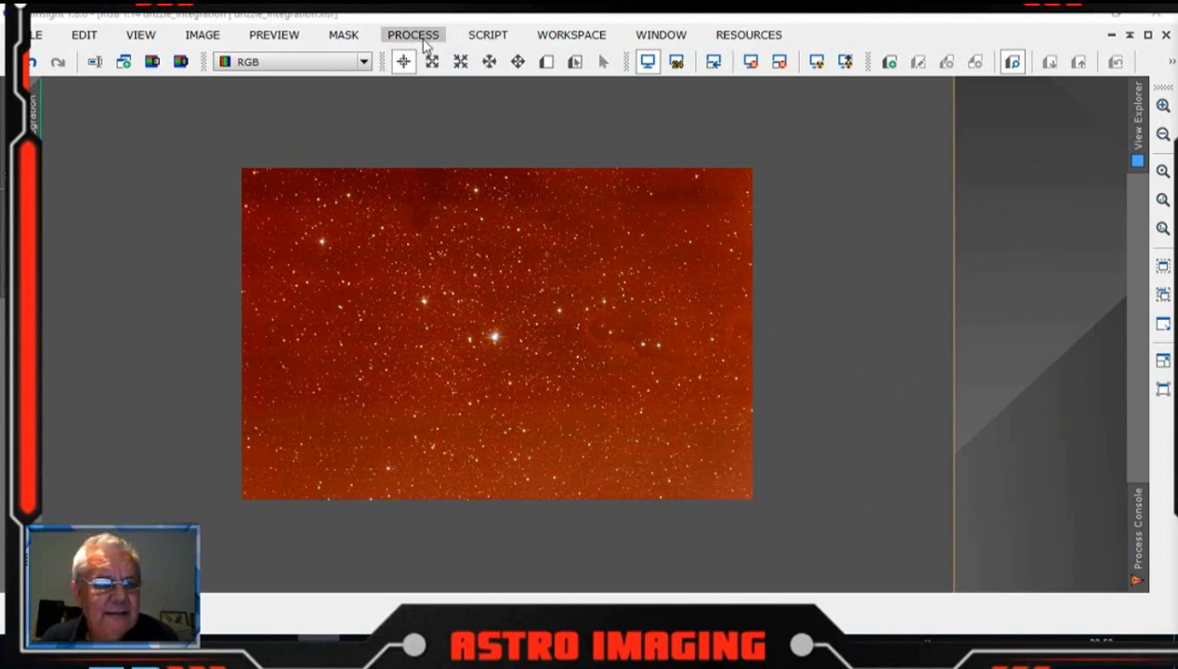
# Step: Run the CanonBandingReduction script on the image with an amount of 1.00
pyautogui.click(488, 35)
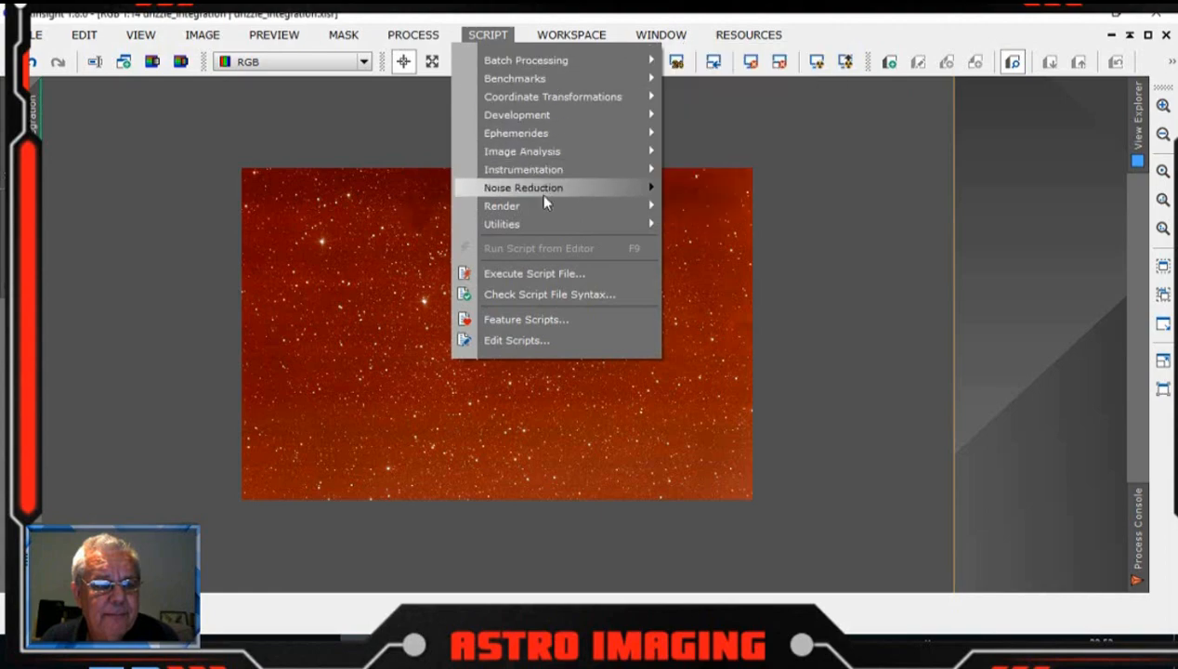
pyautogui.moveTo(602, 224)
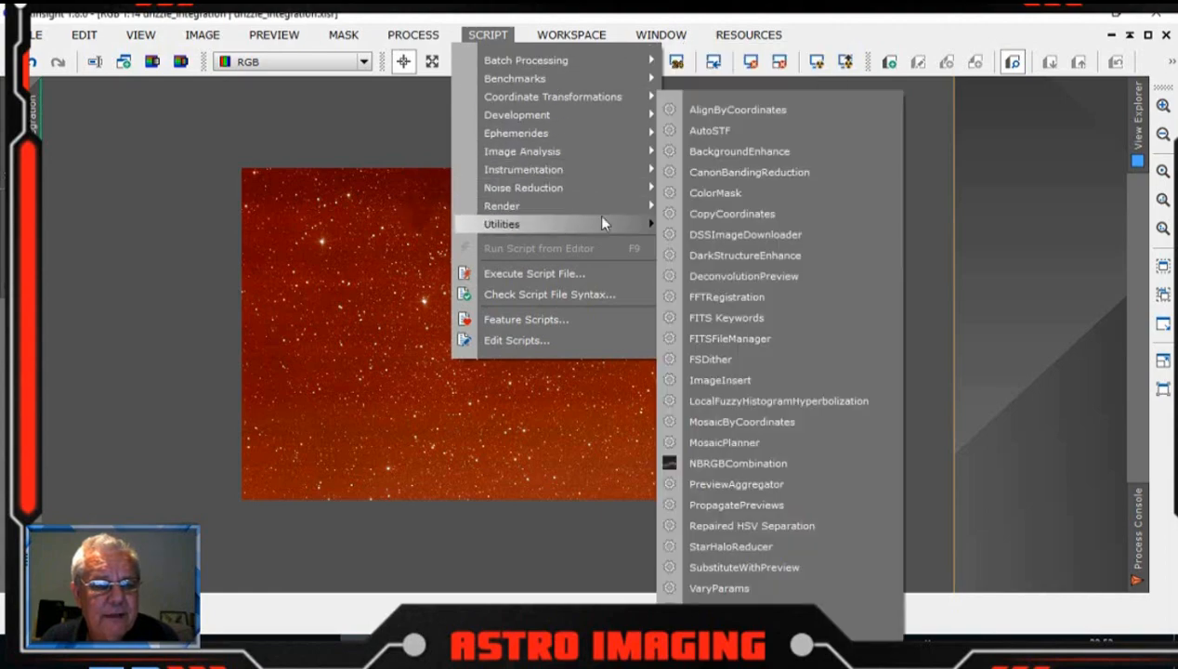
pyautogui.click(743, 174)
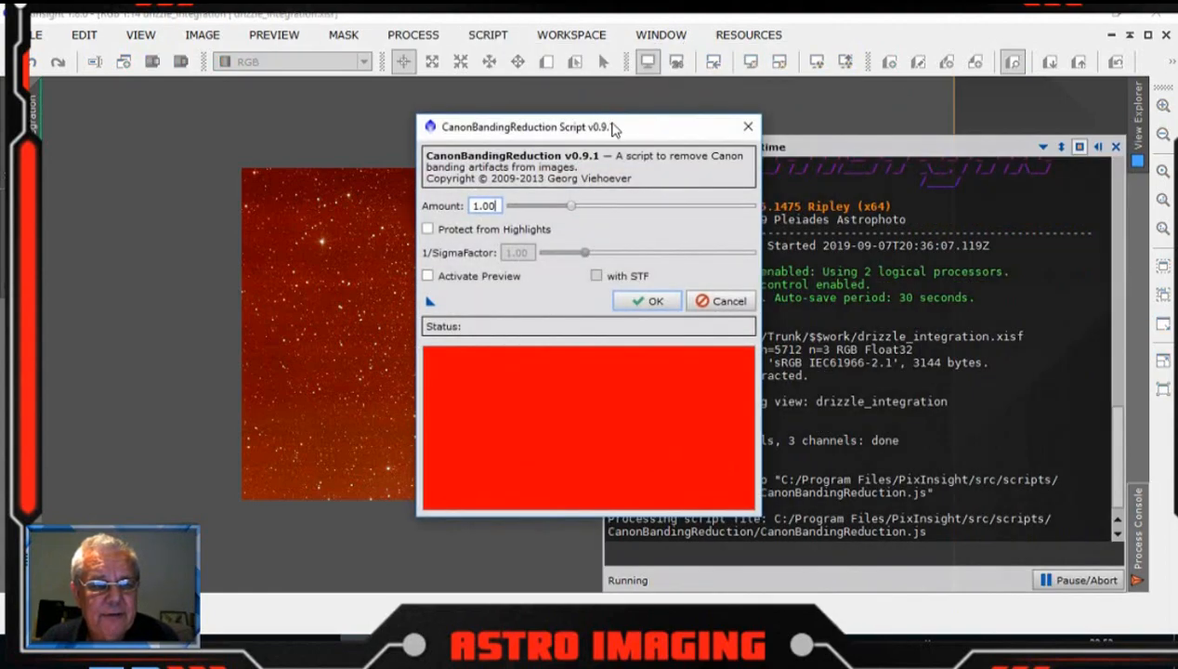
pyautogui.moveTo(613, 126); pyautogui.dragTo(640, 130)
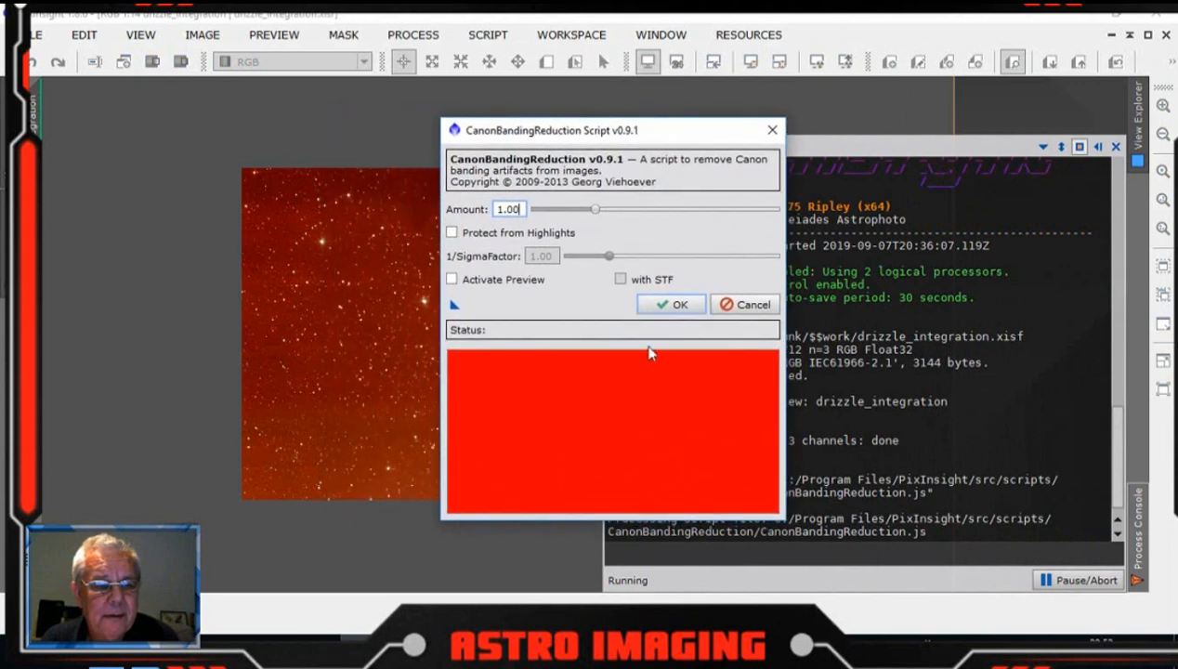
pyautogui.click(676, 307)
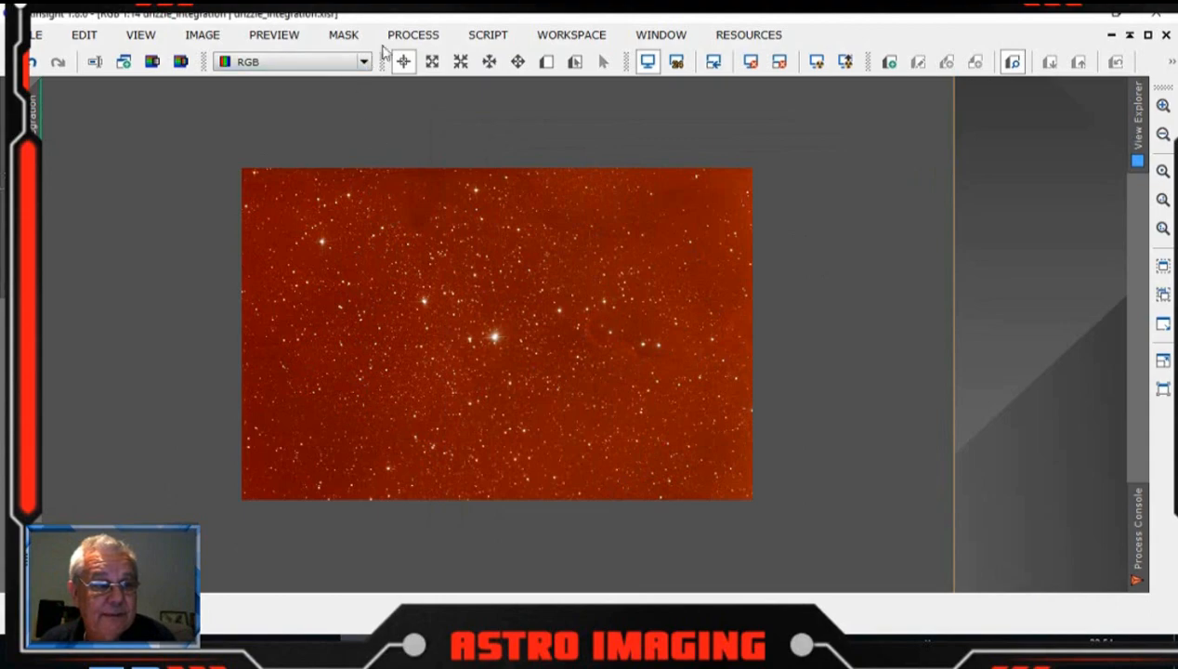
# Step: Open DynamicBackgroundExtraction and attach it to the image to begin placing background samples
pyautogui.click(431, 40)
pyautogui.moveTo(545, 25)
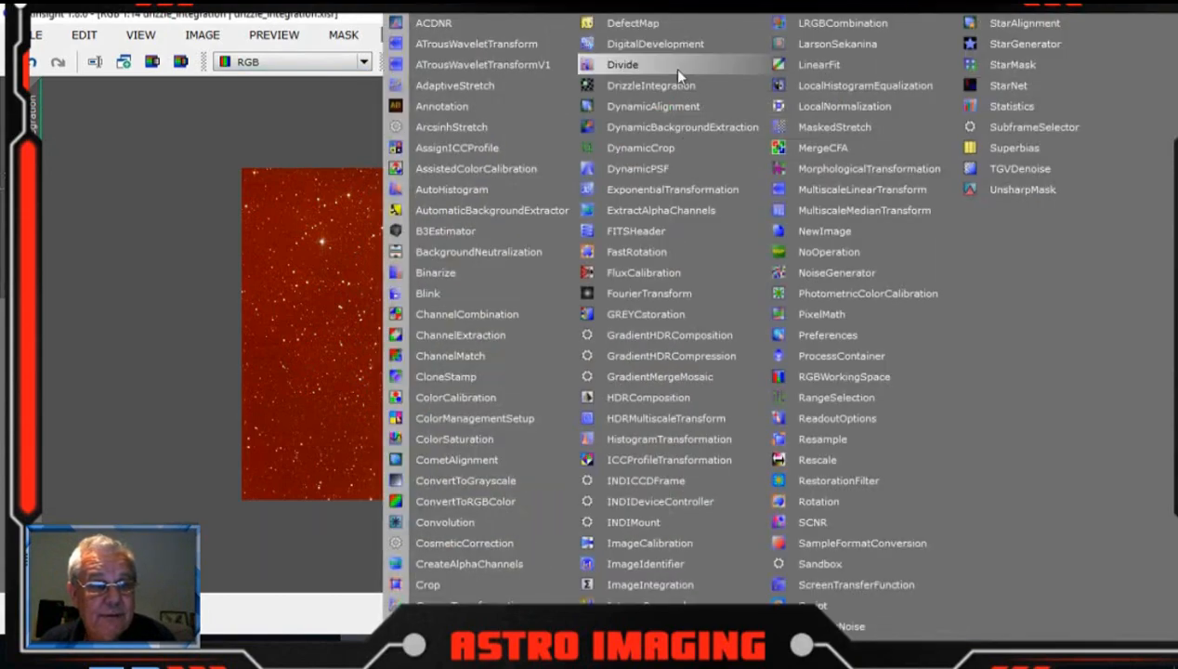
pyautogui.click(672, 128)
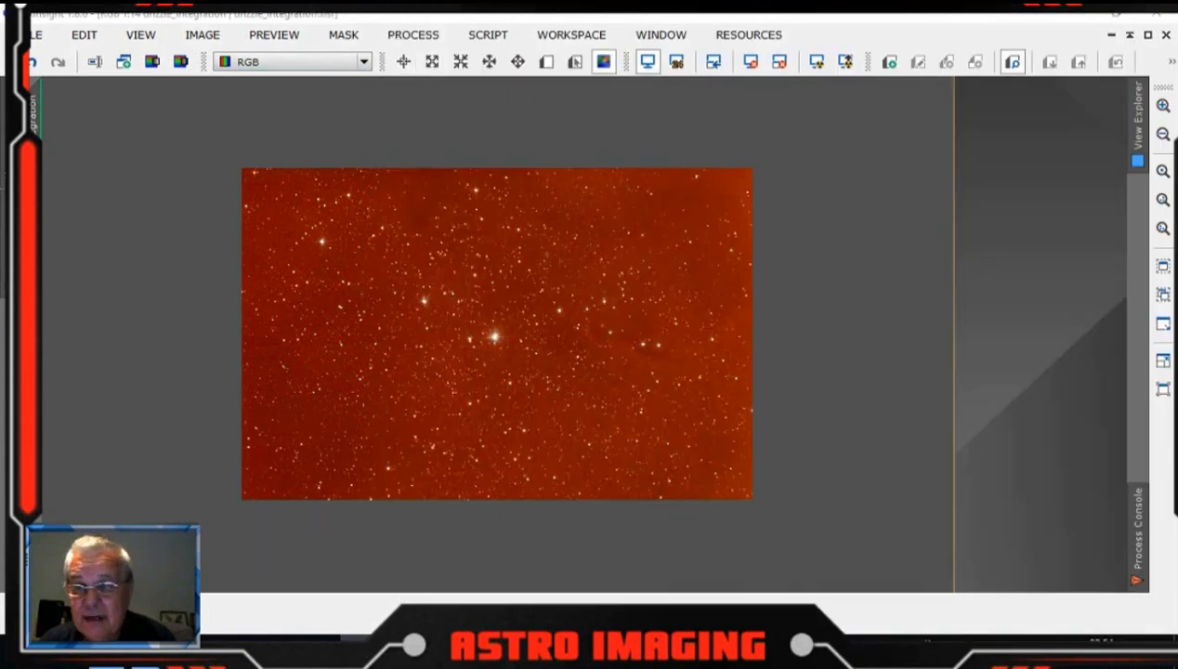
pyautogui.moveTo(965, 69); pyautogui.dragTo(886, 44)
pyautogui.click(1081, 51)
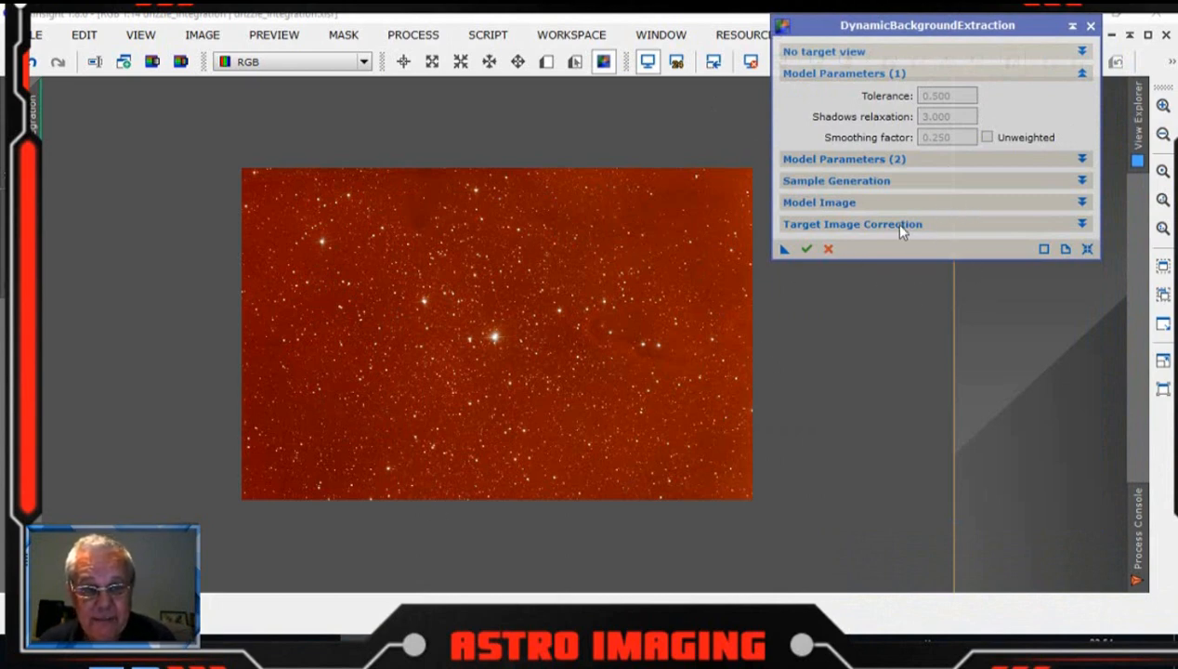
pyautogui.click(1082, 224)
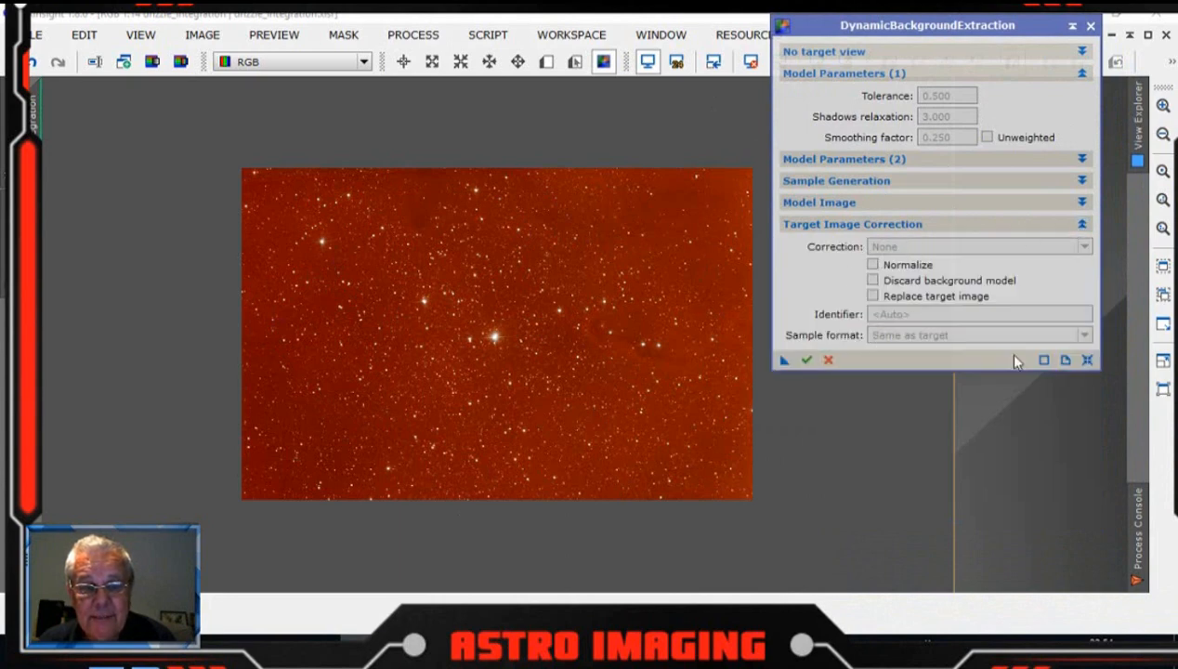
pyautogui.click(1088, 360)
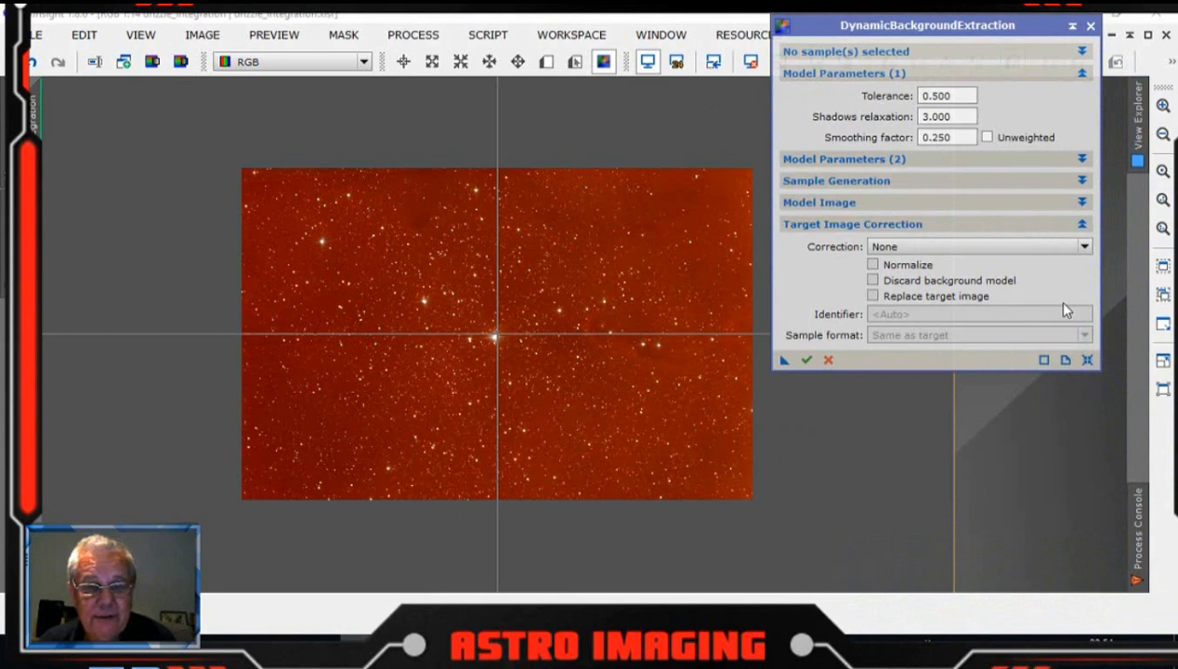
# Step: Set the target image correction method to Subtraction
pyautogui.click(1085, 248)
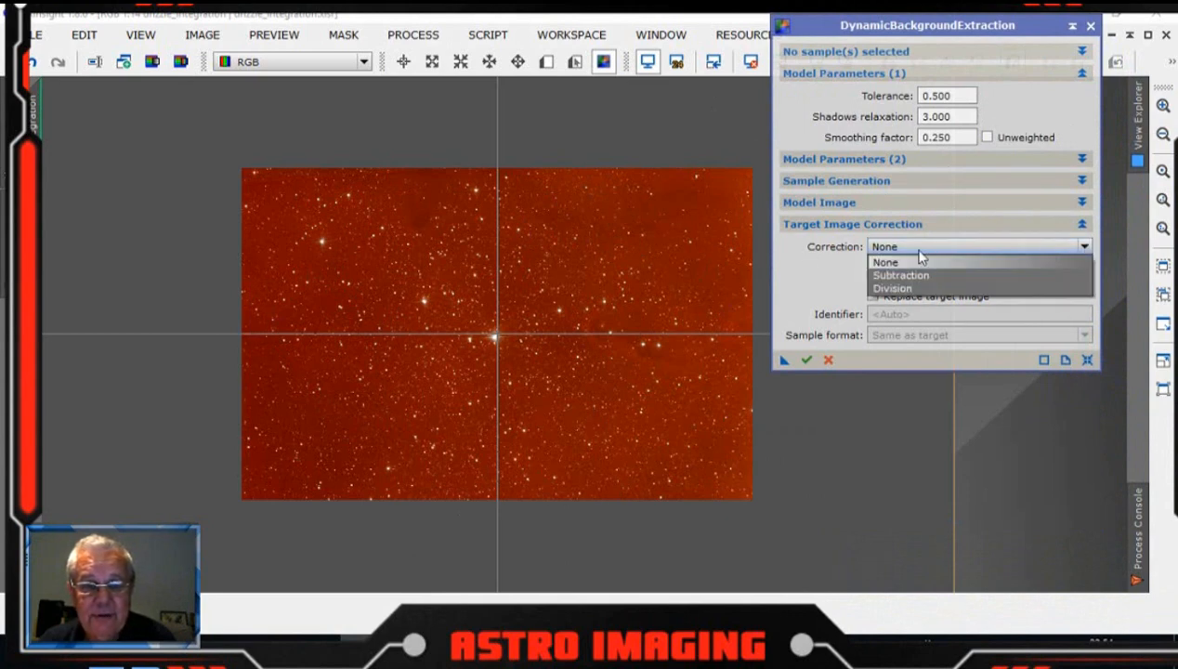
pyautogui.click(900, 275)
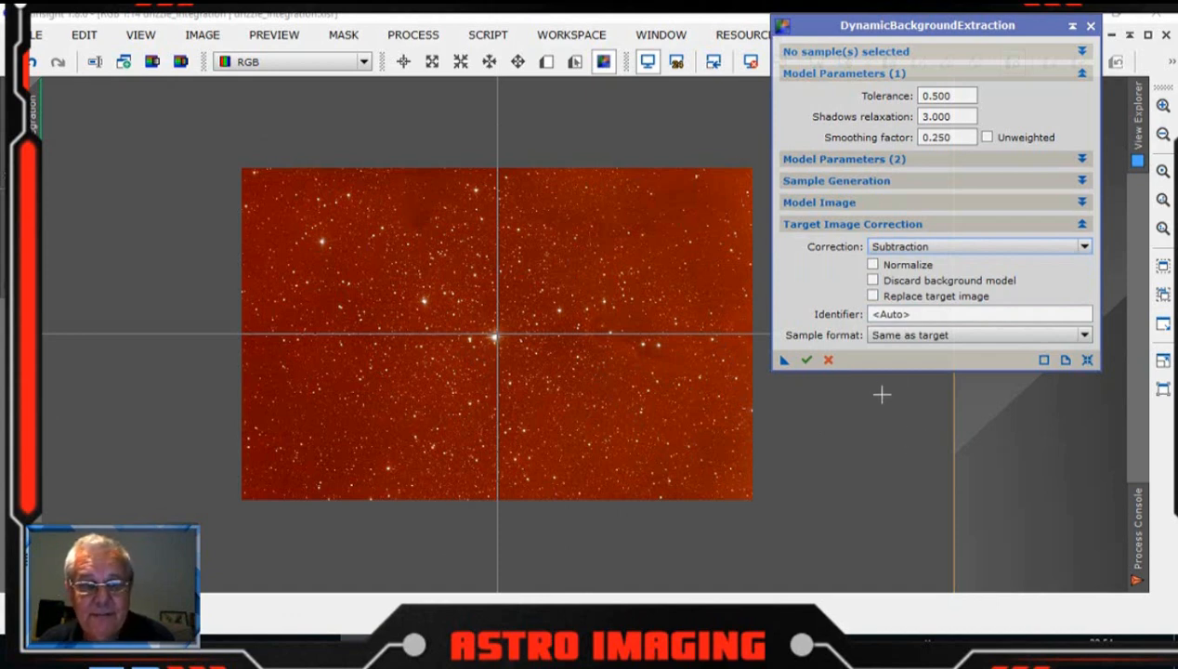
pyautogui.click(1080, 224)
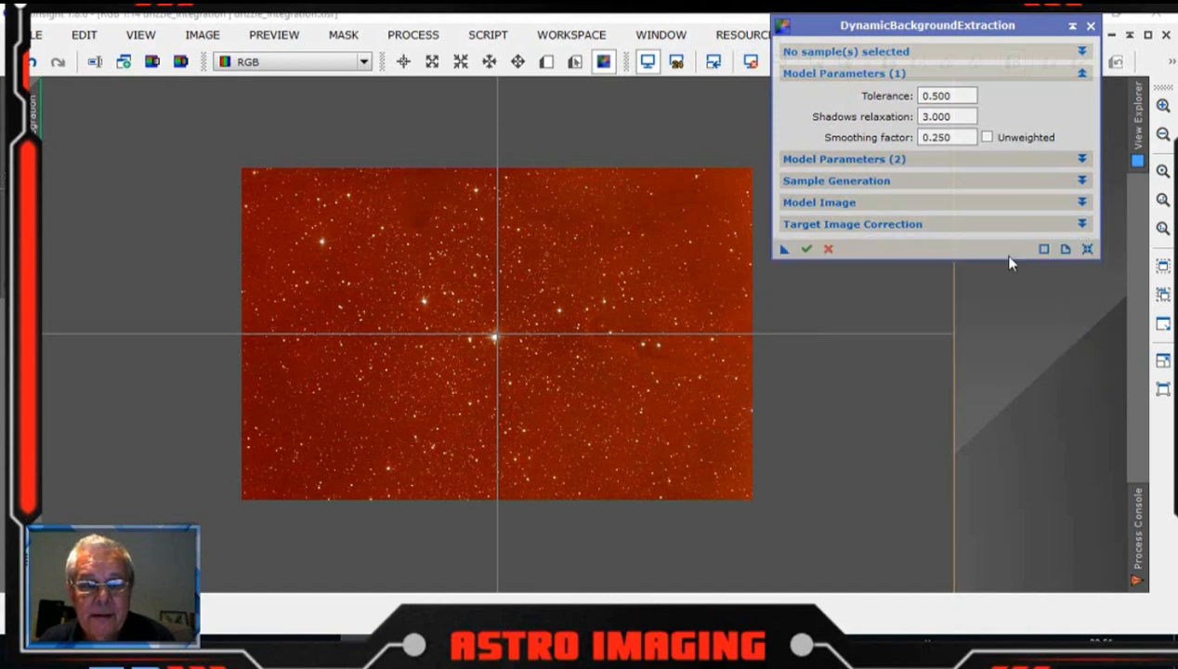
# Step: Set the default sample radius to 15 and generate background samples
pyautogui.click(1081, 203)
pyautogui.click(1081, 203)
pyautogui.click(1080, 180)
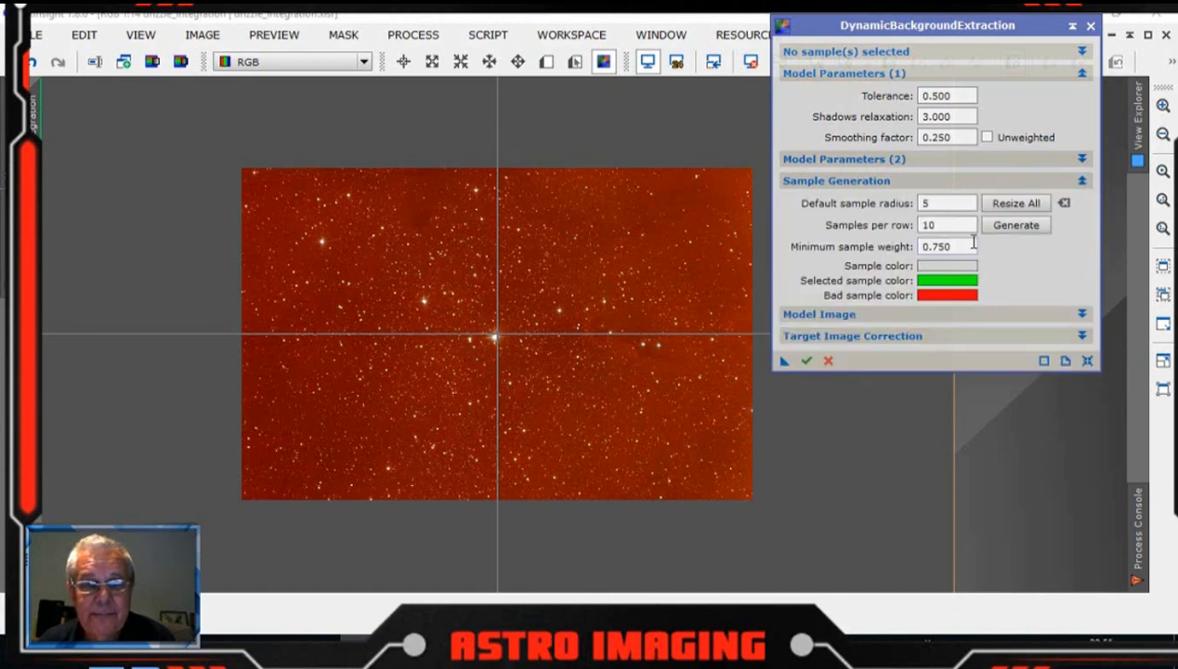
pyautogui.doubleClick(924, 202)
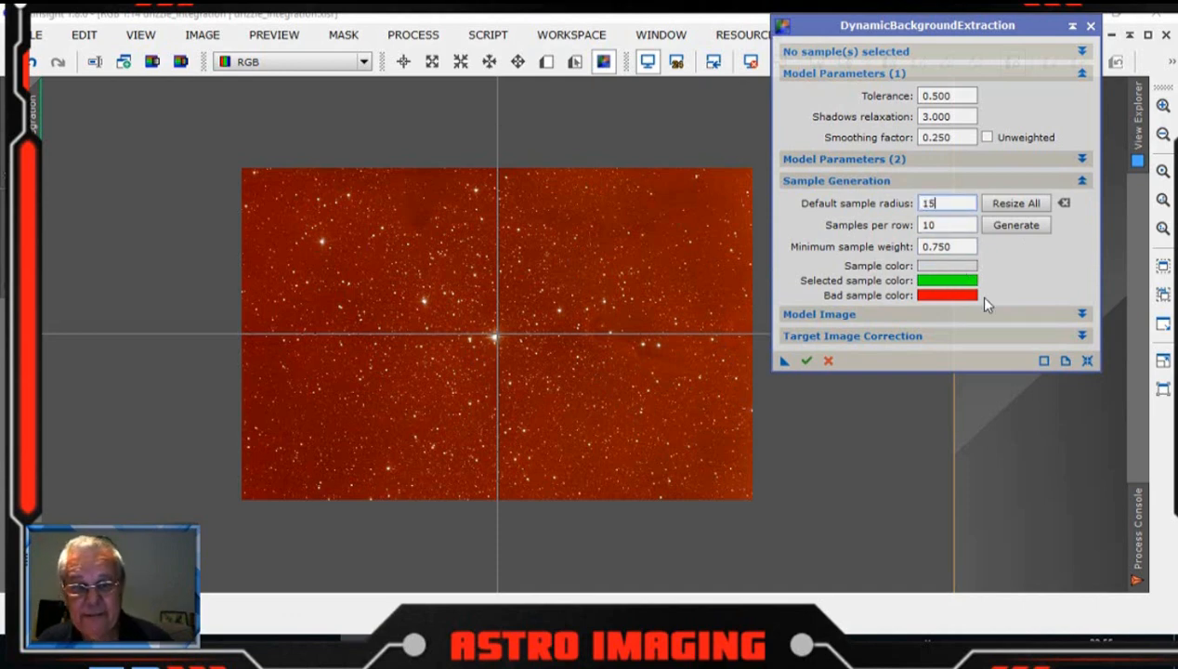
pyautogui.click(1005, 231)
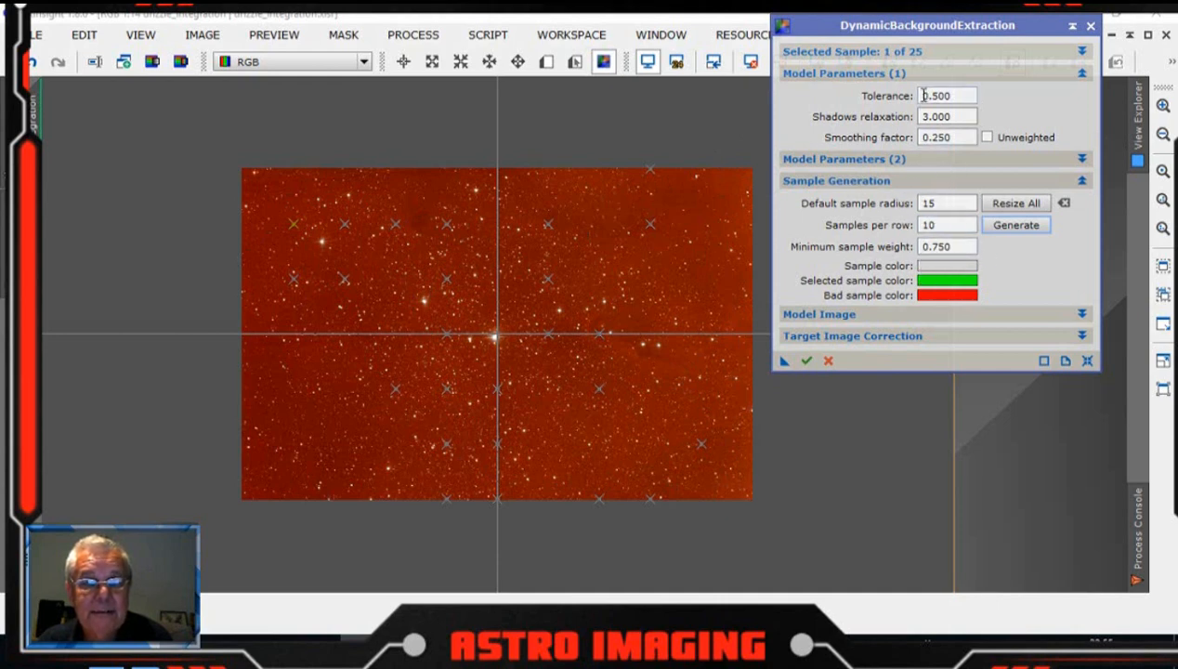
# Step: Set the tolerance to 2 and regenerate the background samples
pyautogui.moveTo(923, 96); pyautogui.dragTo(973, 97)
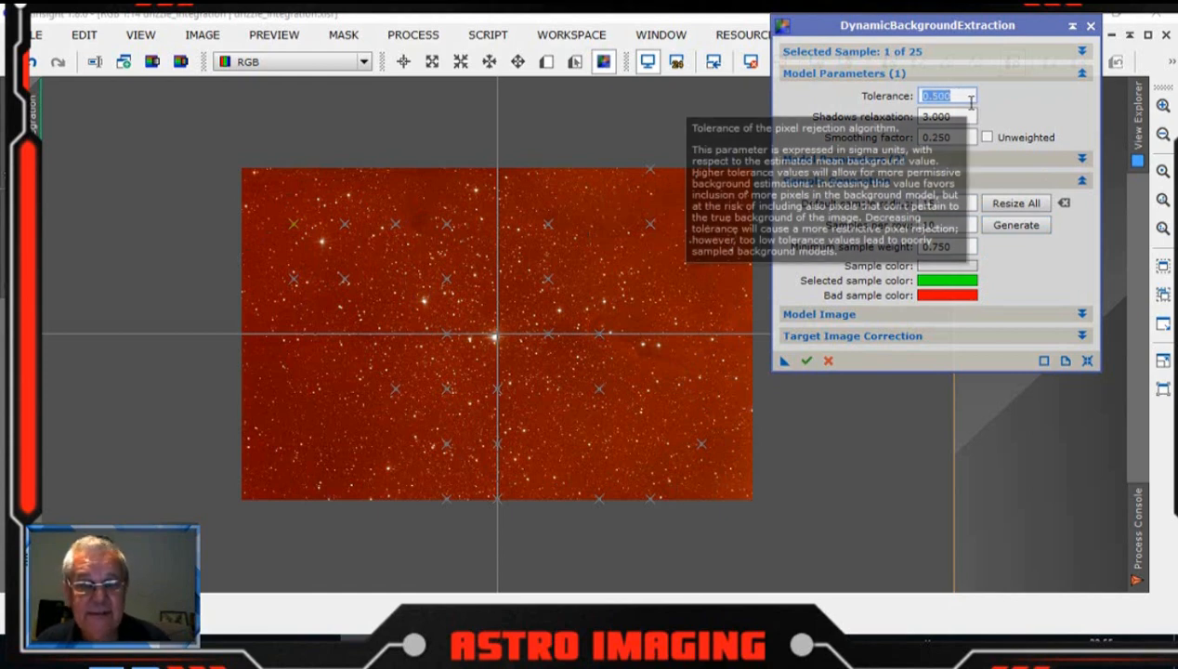
pyautogui.write('2')
pyautogui.click(1002, 230)
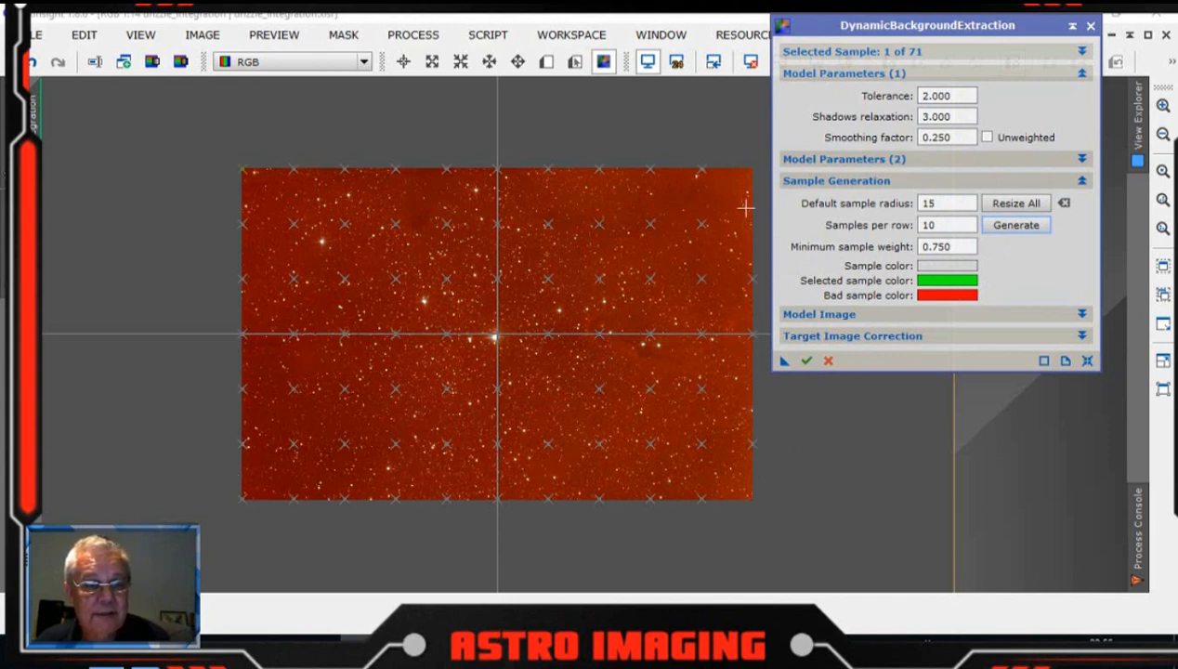
# Step: Add extra samples at the image's top-right and bottom-right corners
pyautogui.click(741, 173)
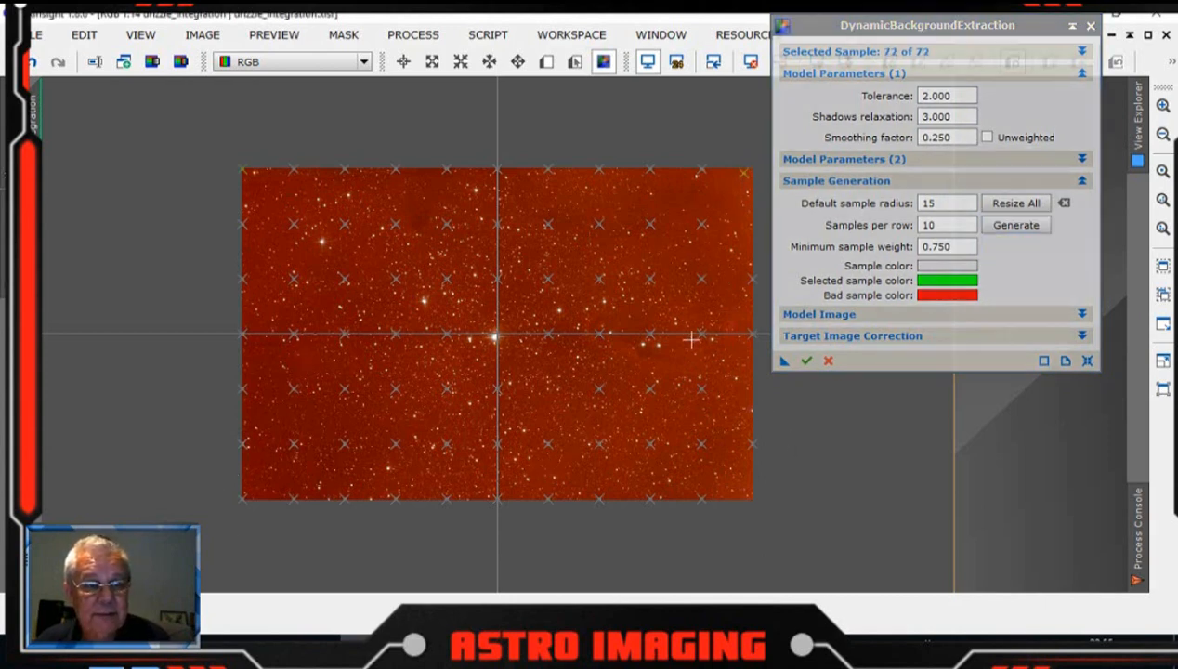
pyautogui.click(746, 478)
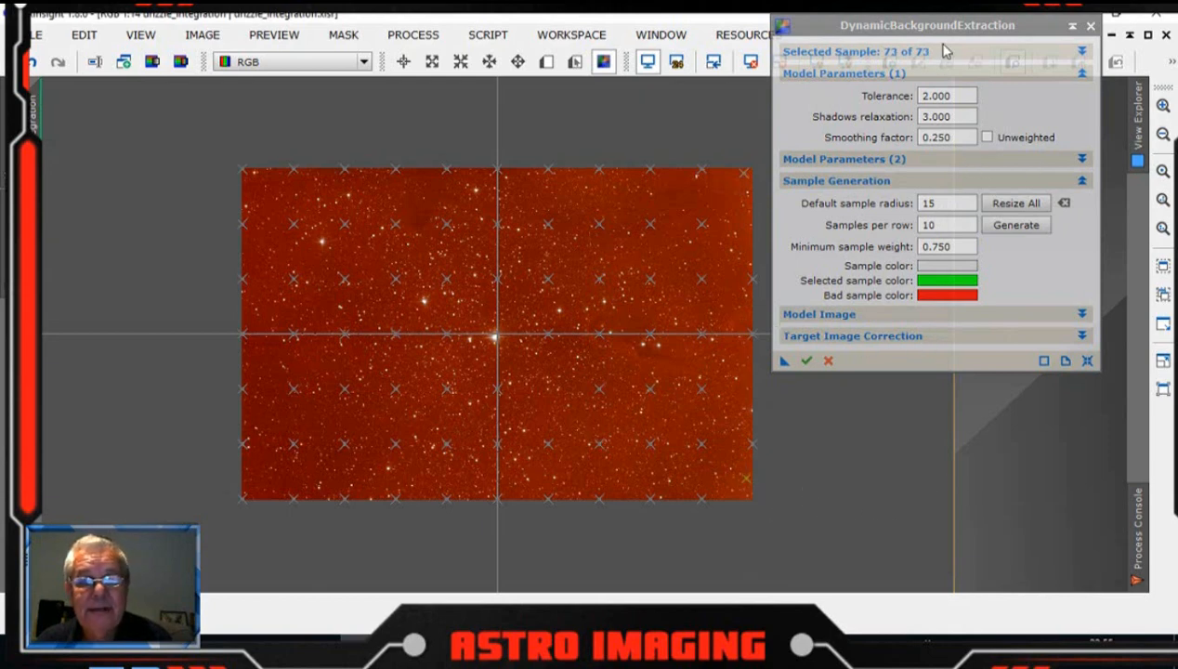
pyautogui.moveTo(952, 31); pyautogui.dragTo(1001, 66)
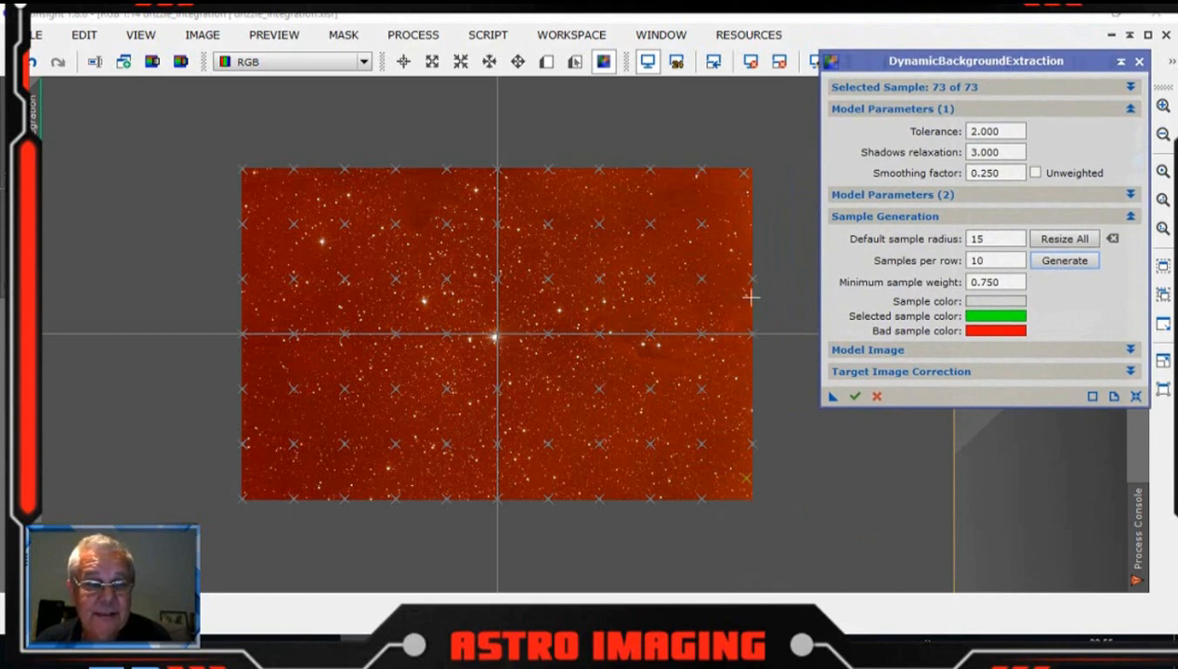
pyautogui.moveTo(994, 65); pyautogui.dragTo(1177, 107)
# Step: Zoom in and pan across the image to inspect the placement of the background samples
pyautogui.scroll(2, 808, 281)
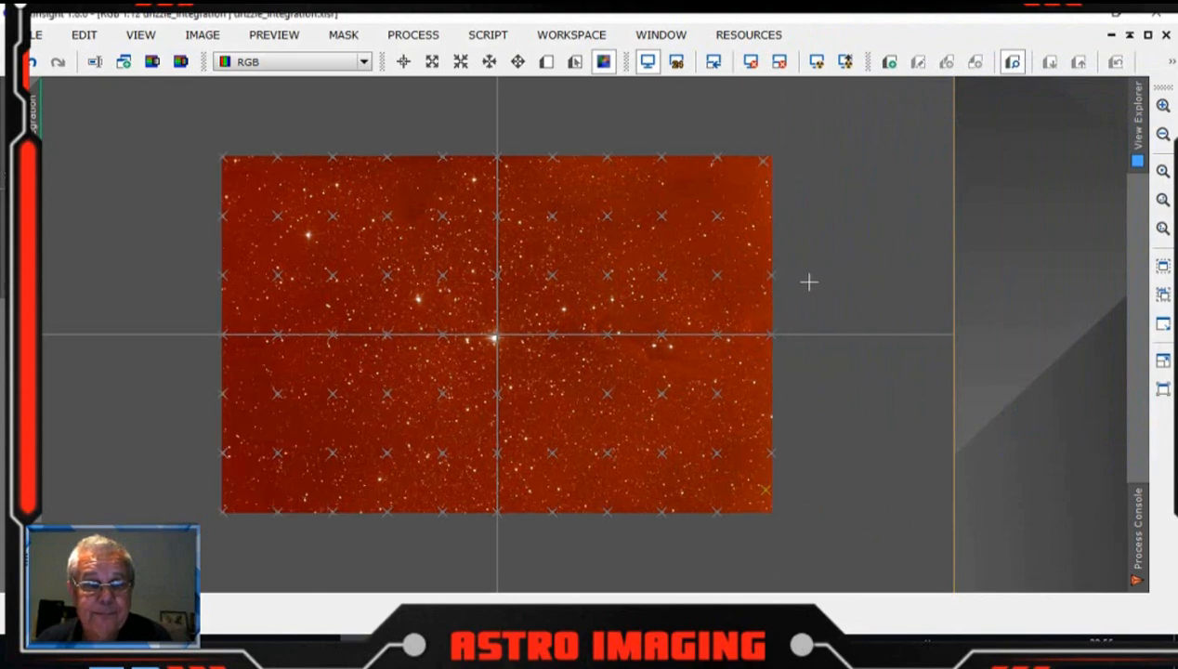
pyautogui.scroll(3, 808, 280)
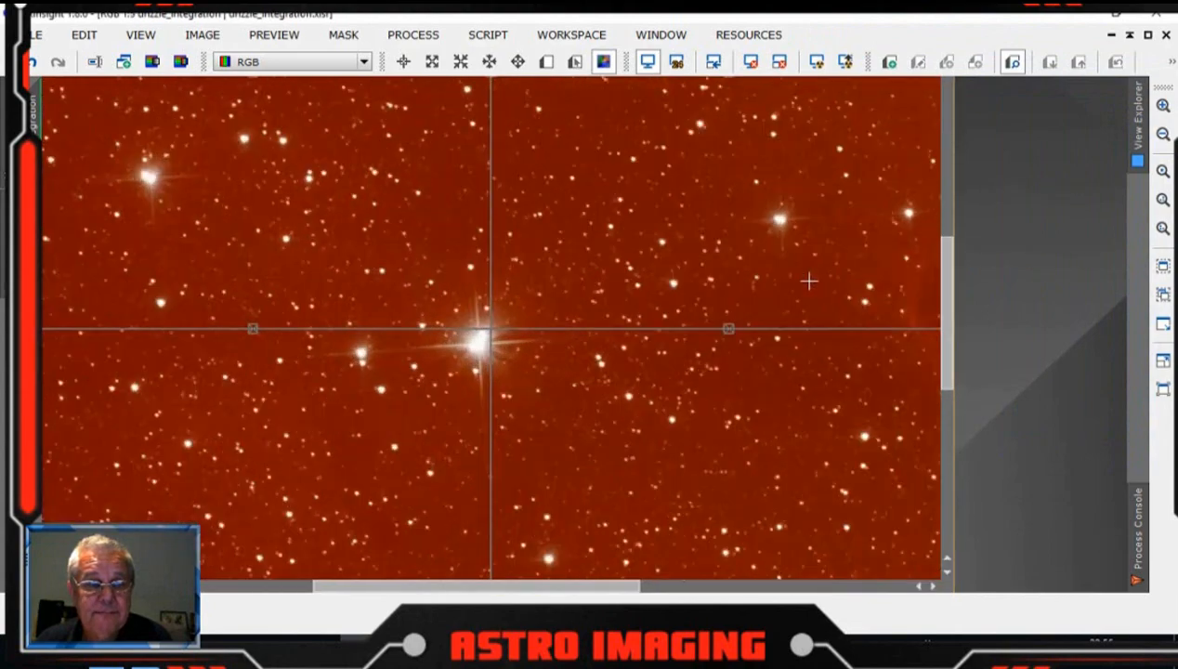
pyautogui.moveTo(481, 597); pyautogui.dragTo(887, 597)
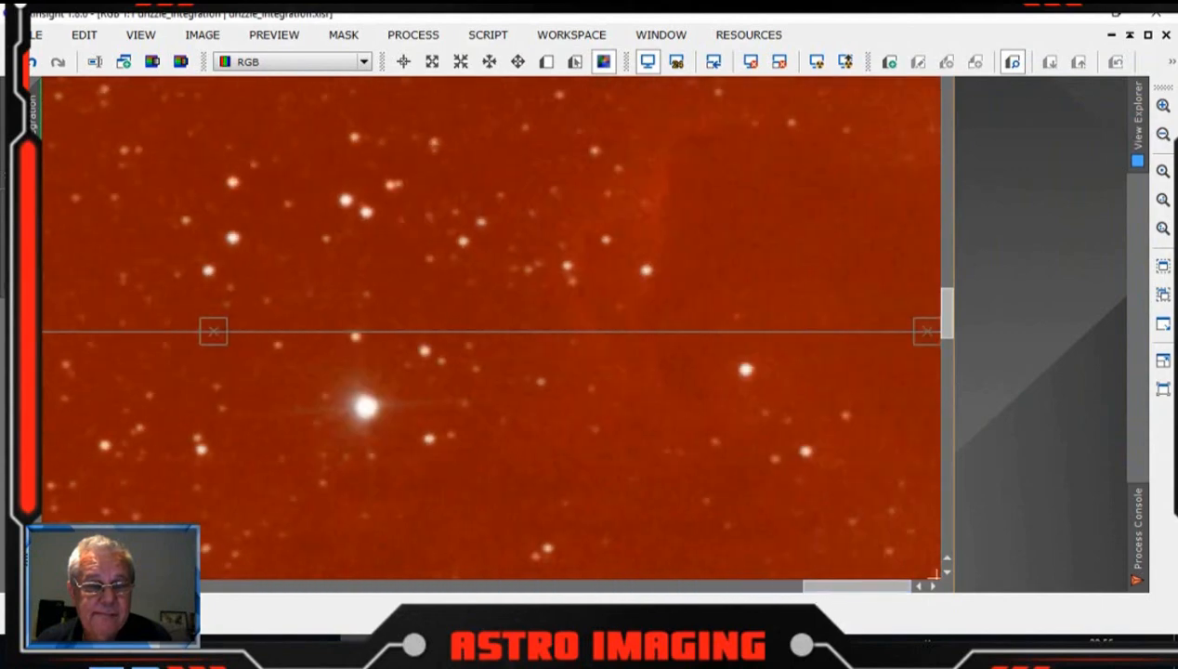
pyautogui.moveTo(949, 323); pyautogui.dragTo(948, 96)
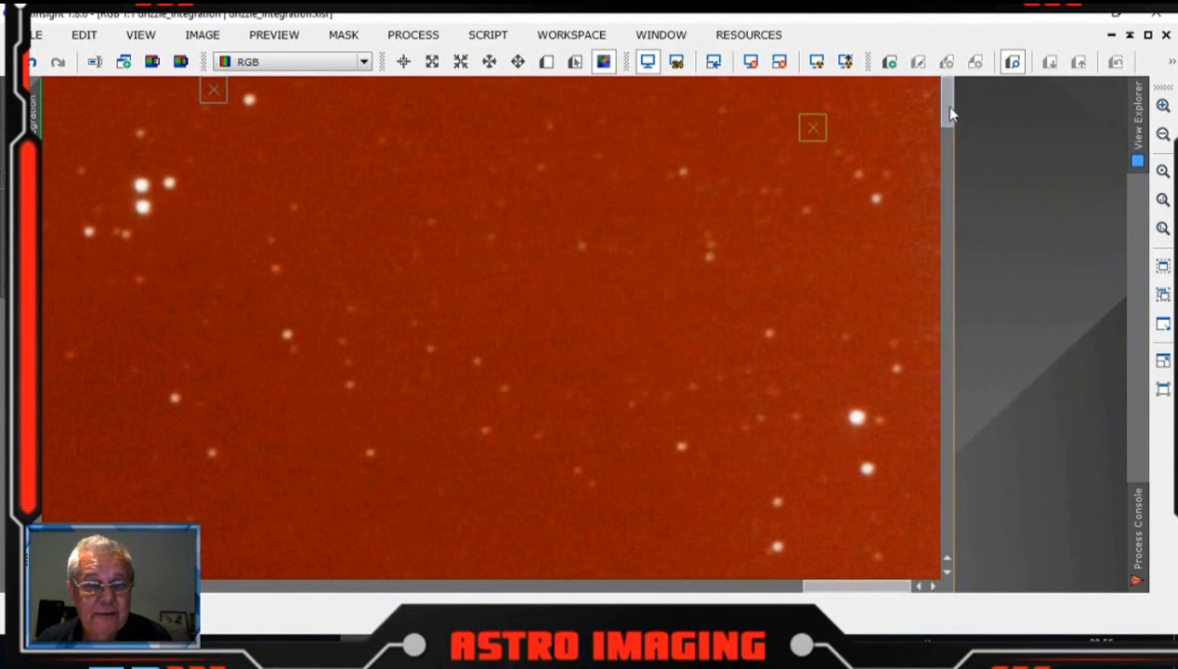
pyautogui.moveTo(949, 113); pyautogui.dragTo(943, 546)
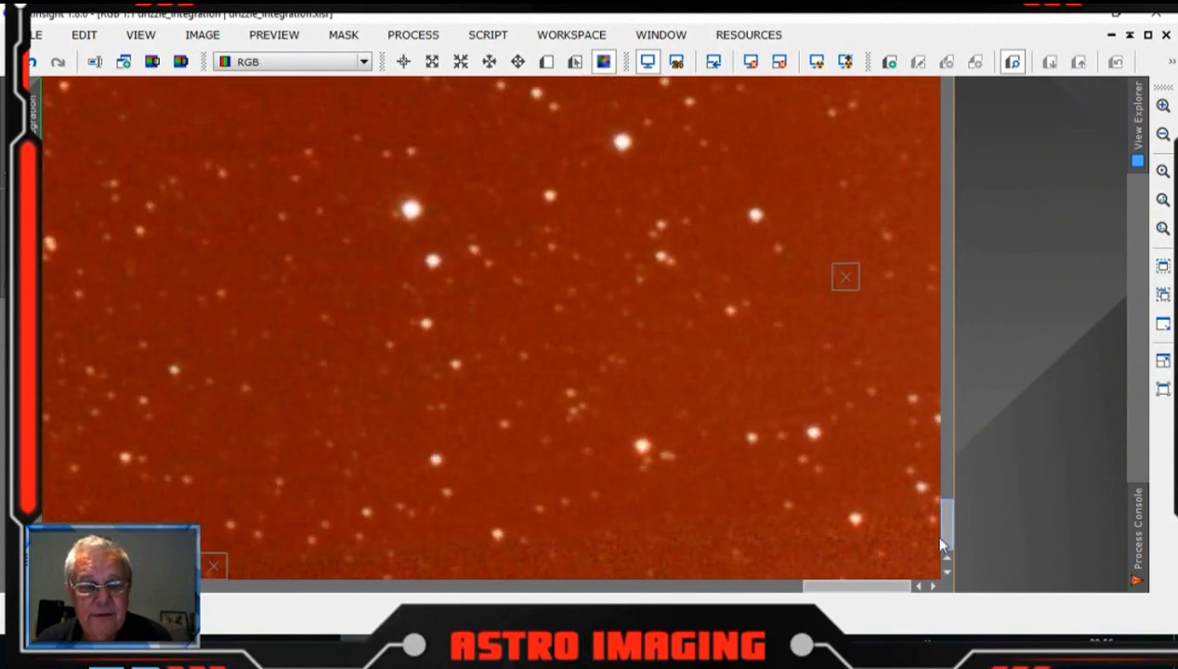
pyautogui.moveTo(871, 585); pyautogui.dragTo(773, 592)
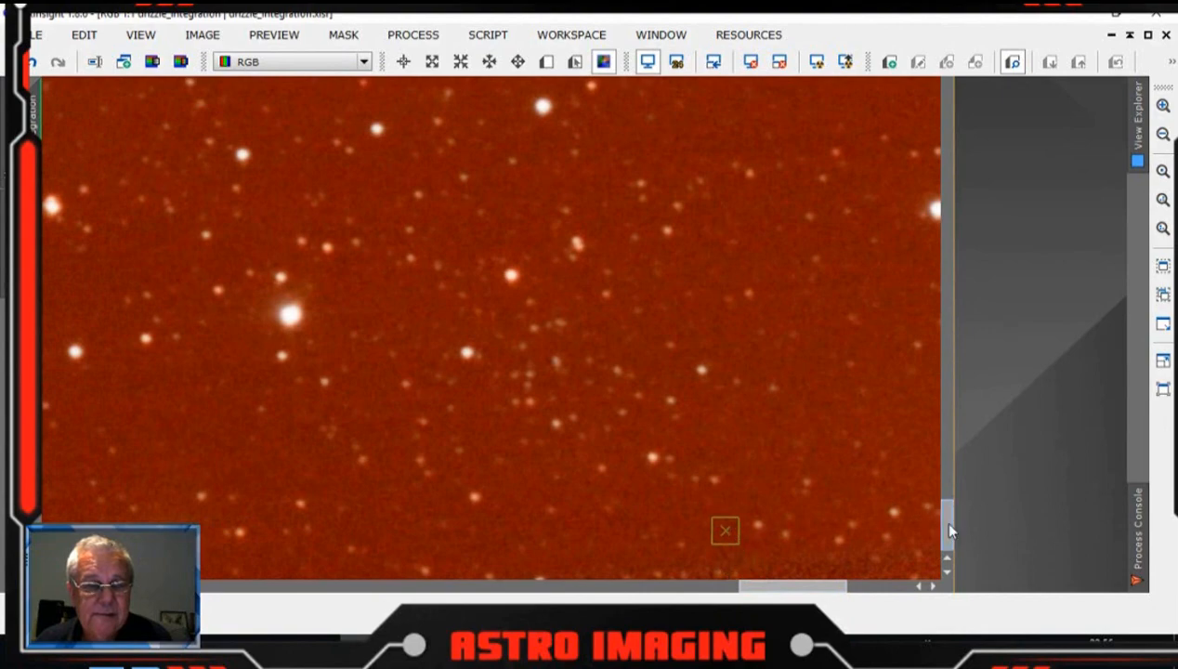
# Step: Scroll vertically through the right-hand columns of the zoomed image to check where each background sample sits
pyautogui.moveTo(941, 521); pyautogui.dragTo(931, 242)
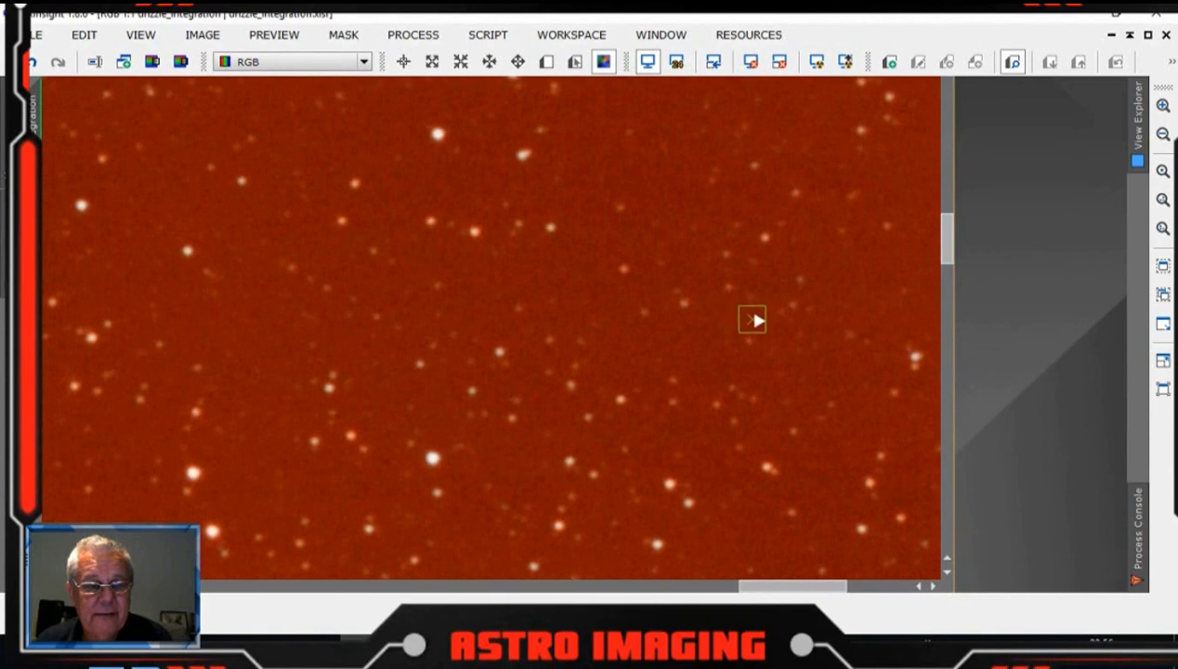
pyautogui.moveTo(949, 255); pyautogui.dragTo(942, 110)
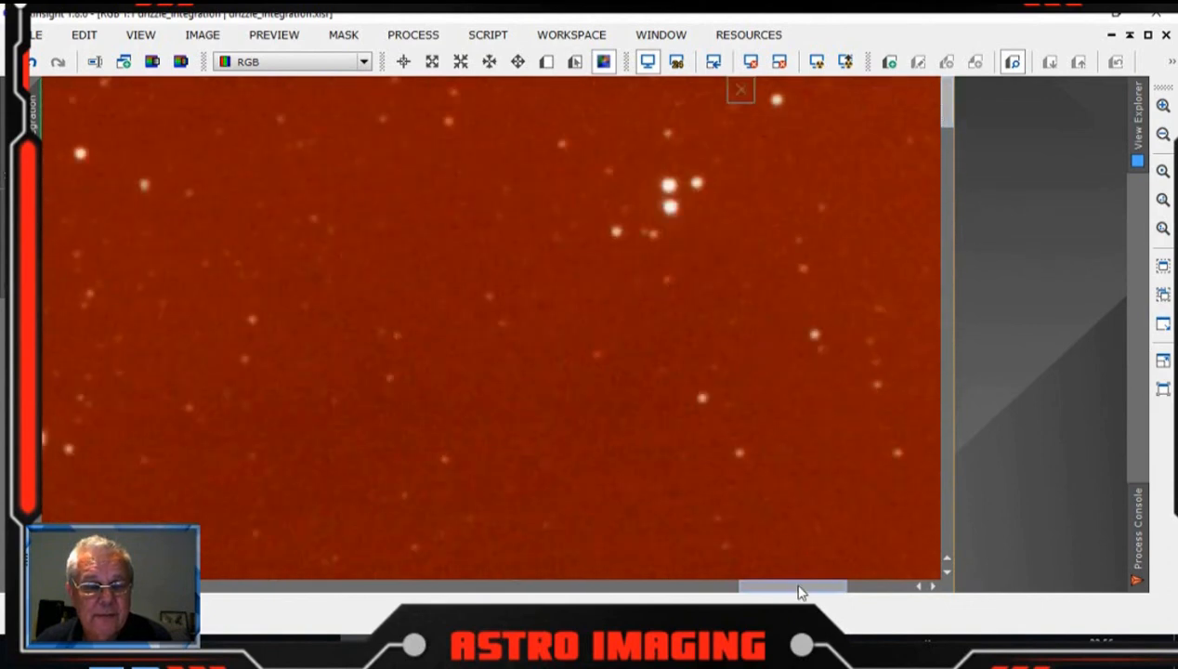
pyautogui.moveTo(799, 589); pyautogui.dragTo(712, 559)
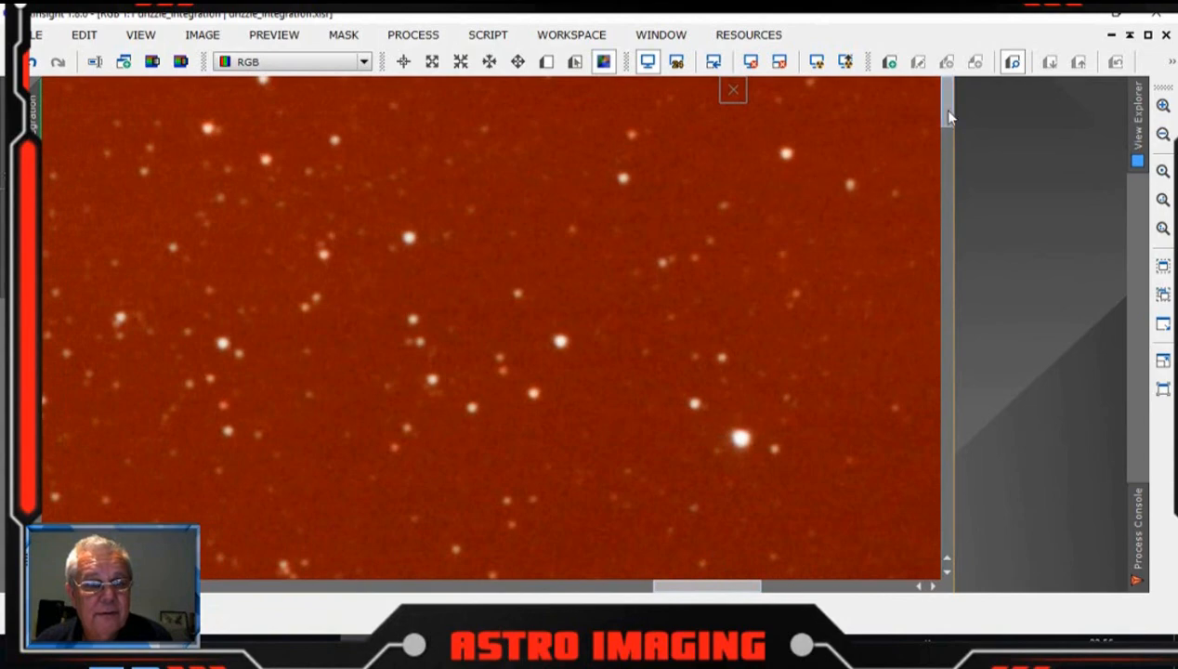
pyautogui.moveTo(938, 109); pyautogui.dragTo(936, 470)
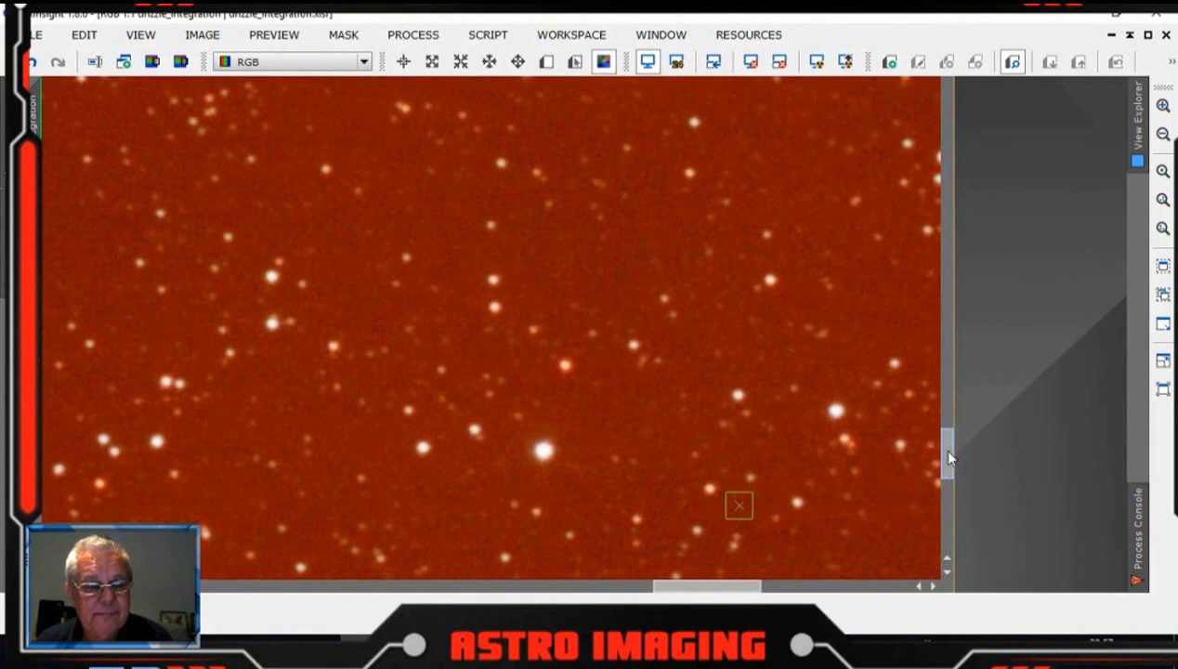
pyautogui.moveTo(944, 452); pyautogui.dragTo(950, 536)
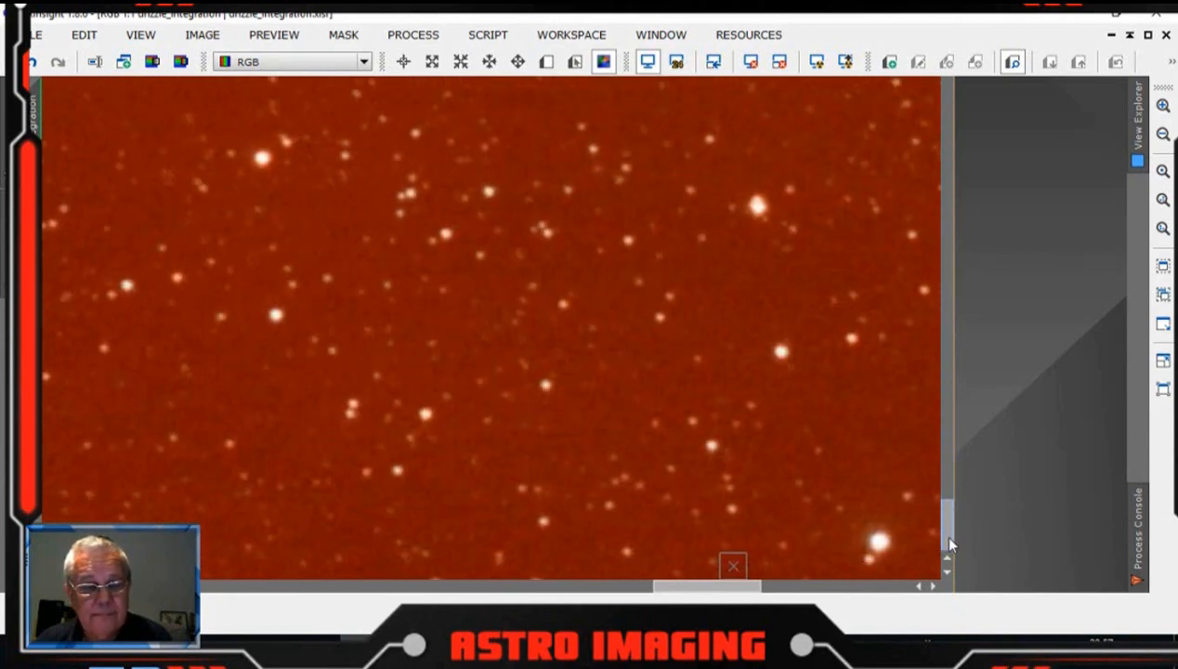
pyautogui.moveTo(708, 587); pyautogui.dragTo(619, 591)
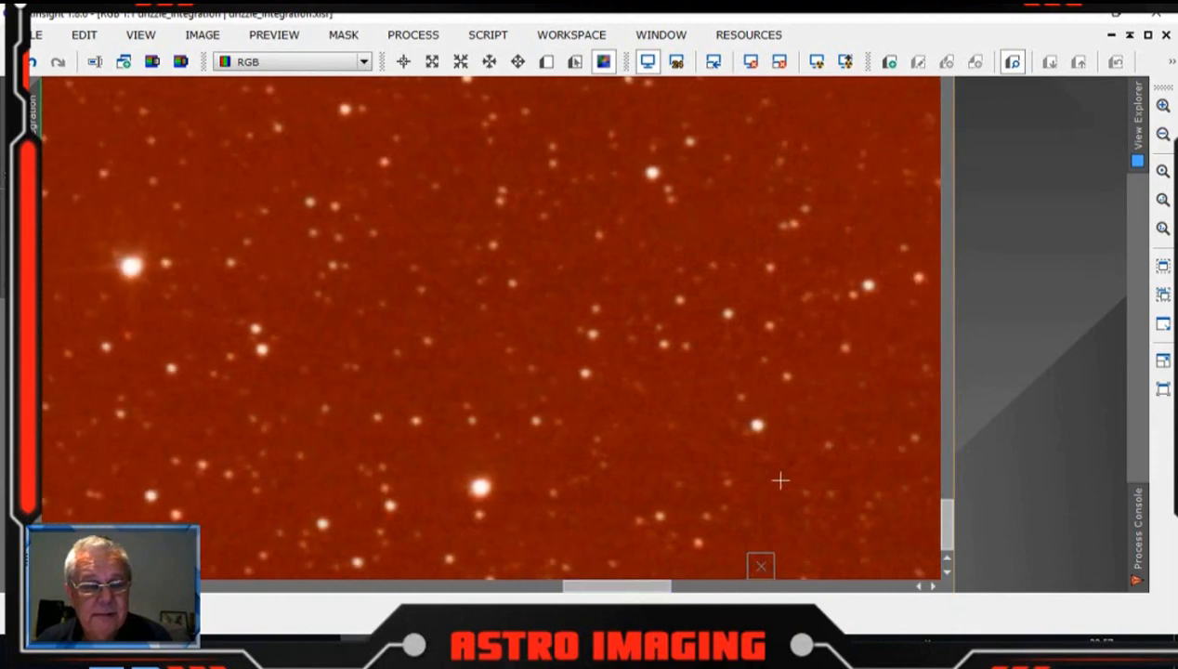
pyautogui.moveTo(949, 537); pyautogui.dragTo(925, 317)
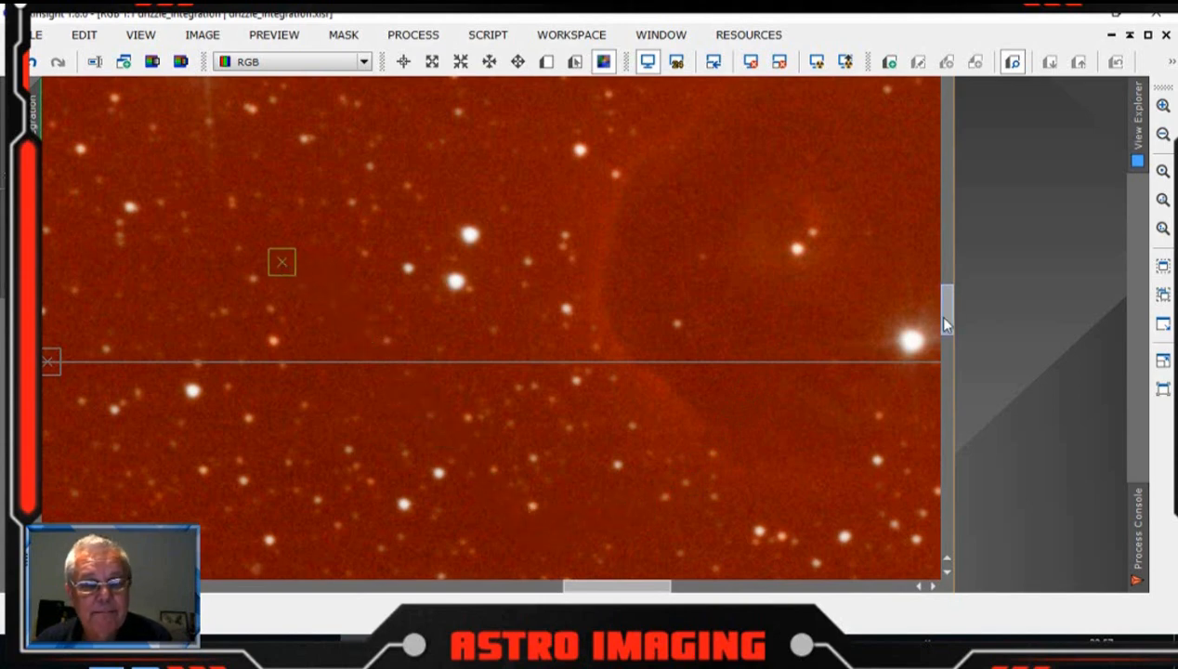
pyautogui.moveTo(944, 318); pyautogui.dragTo(942, 239)
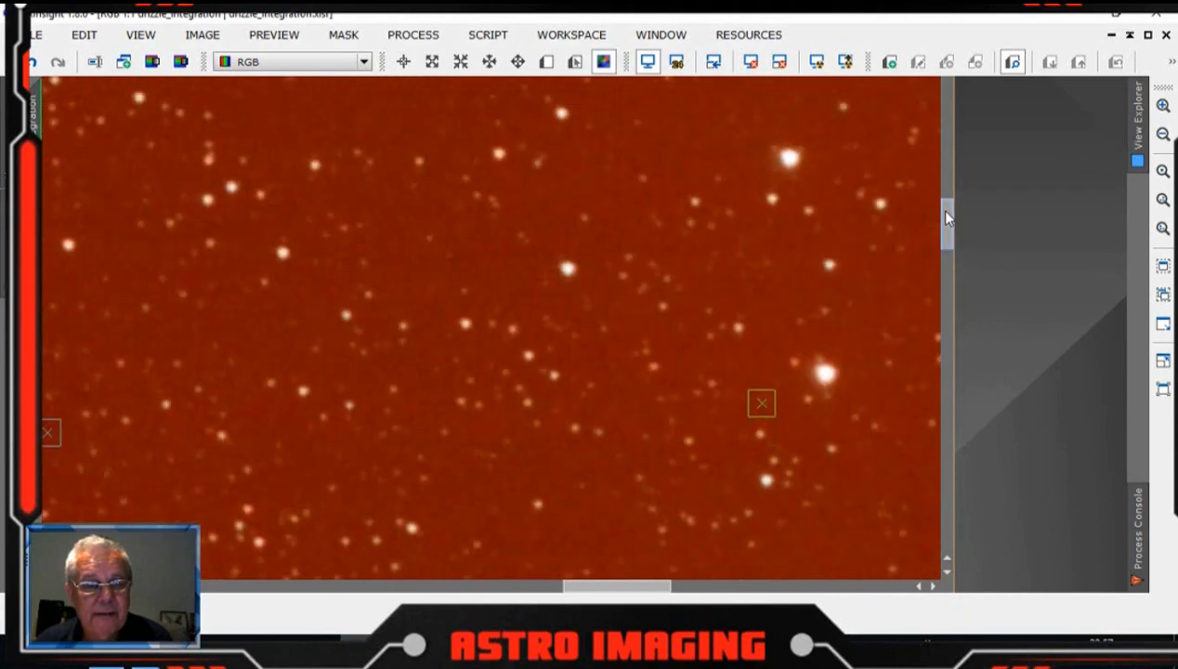
pyautogui.moveTo(946, 217); pyautogui.dragTo(946, 98)
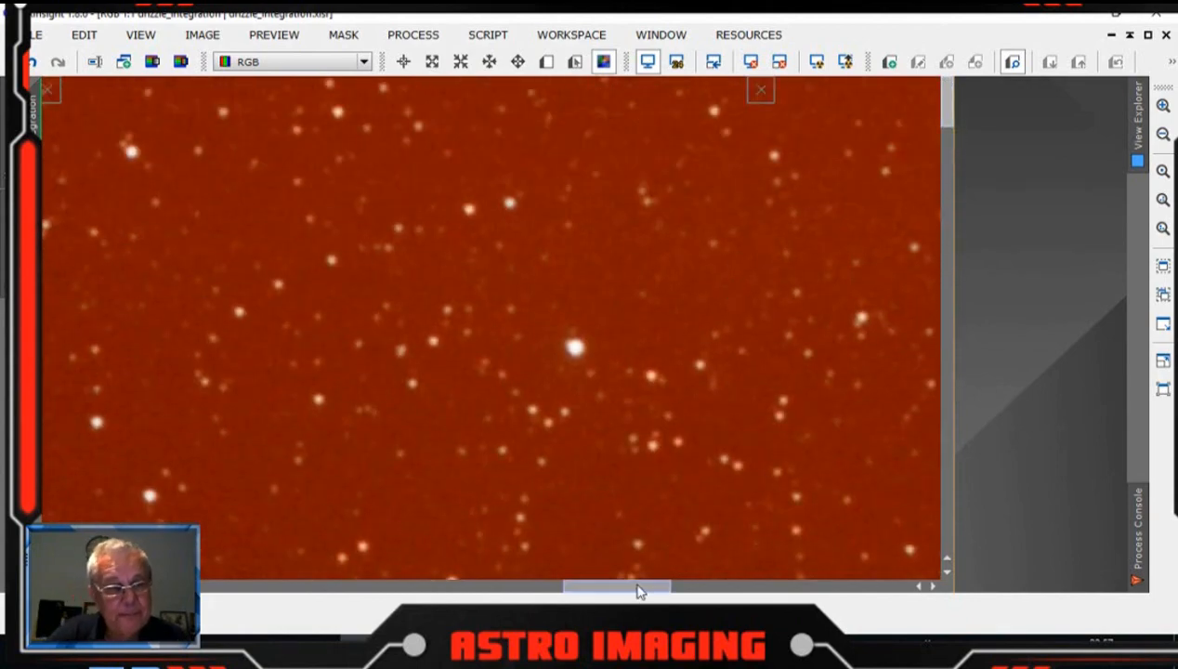
# Step: Pan leftward and scroll through the middle columns of the image, inspecting the background samples for stars
pyautogui.moveTo(637, 591); pyautogui.dragTo(567, 591)
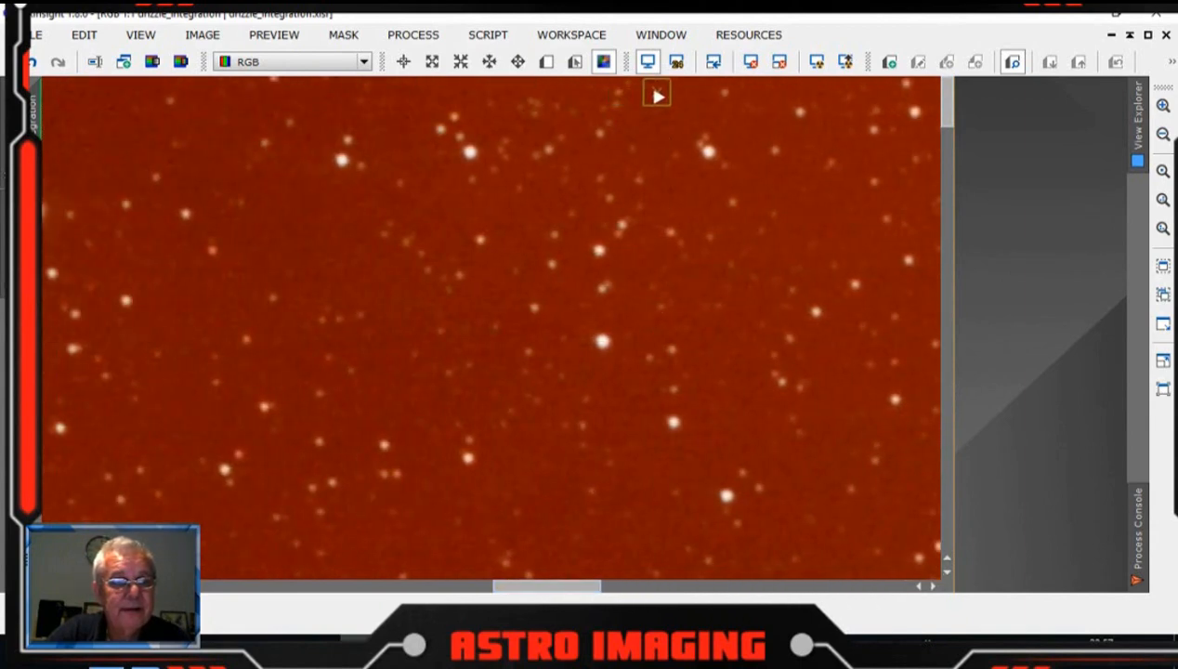
pyautogui.moveTo(953, 124); pyautogui.dragTo(934, 481)
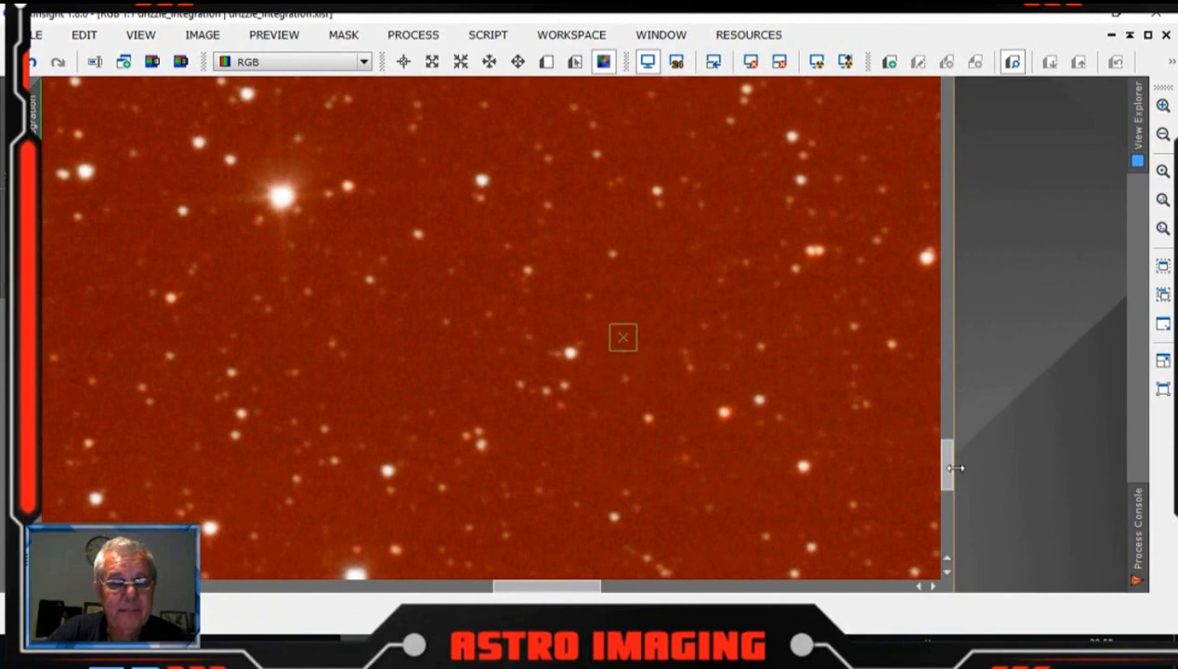
pyautogui.moveTo(948, 458); pyautogui.dragTo(948, 548)
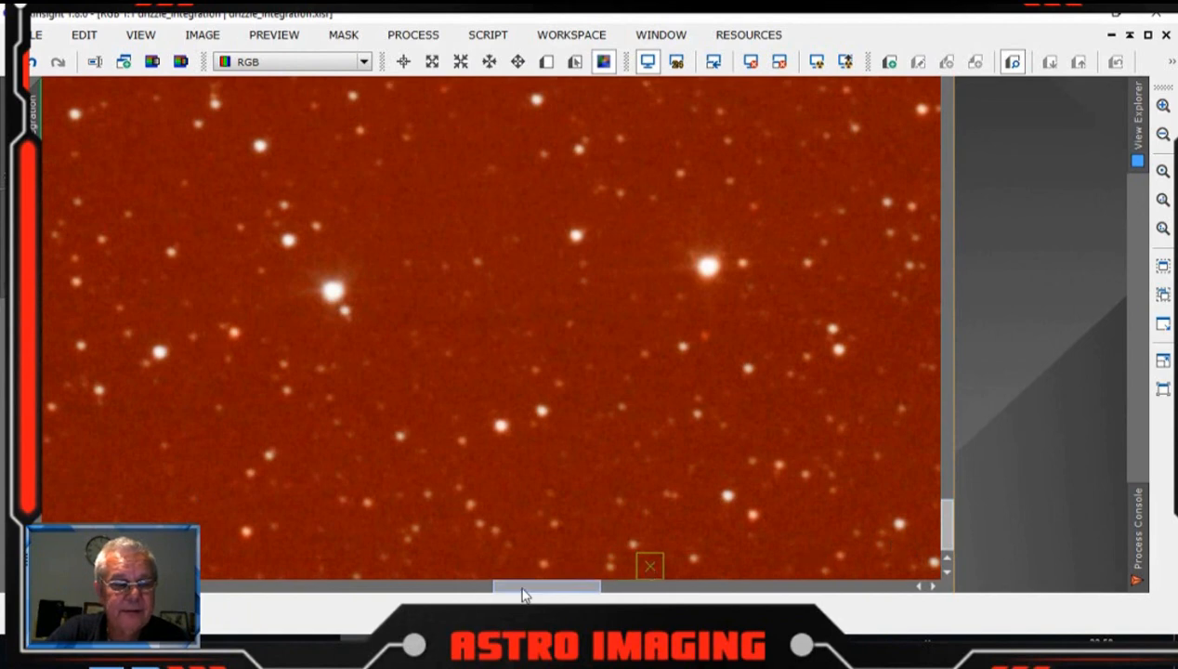
pyautogui.moveTo(489, 585); pyautogui.dragTo(452, 602)
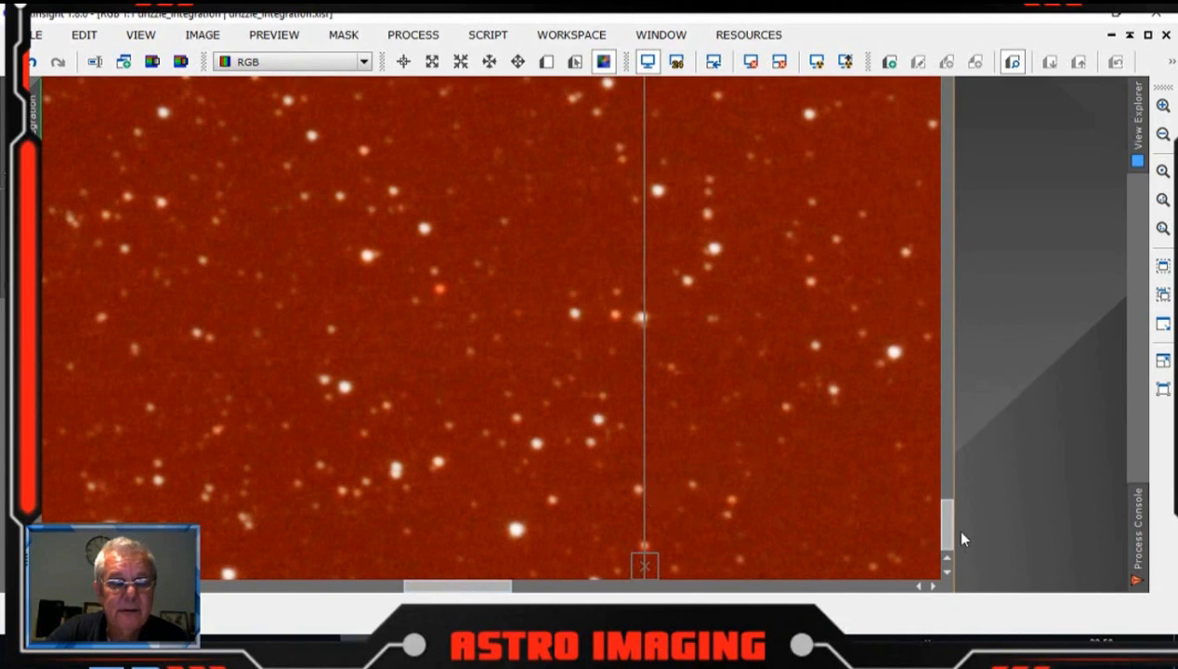
pyautogui.moveTo(949, 525); pyautogui.dragTo(944, 458)
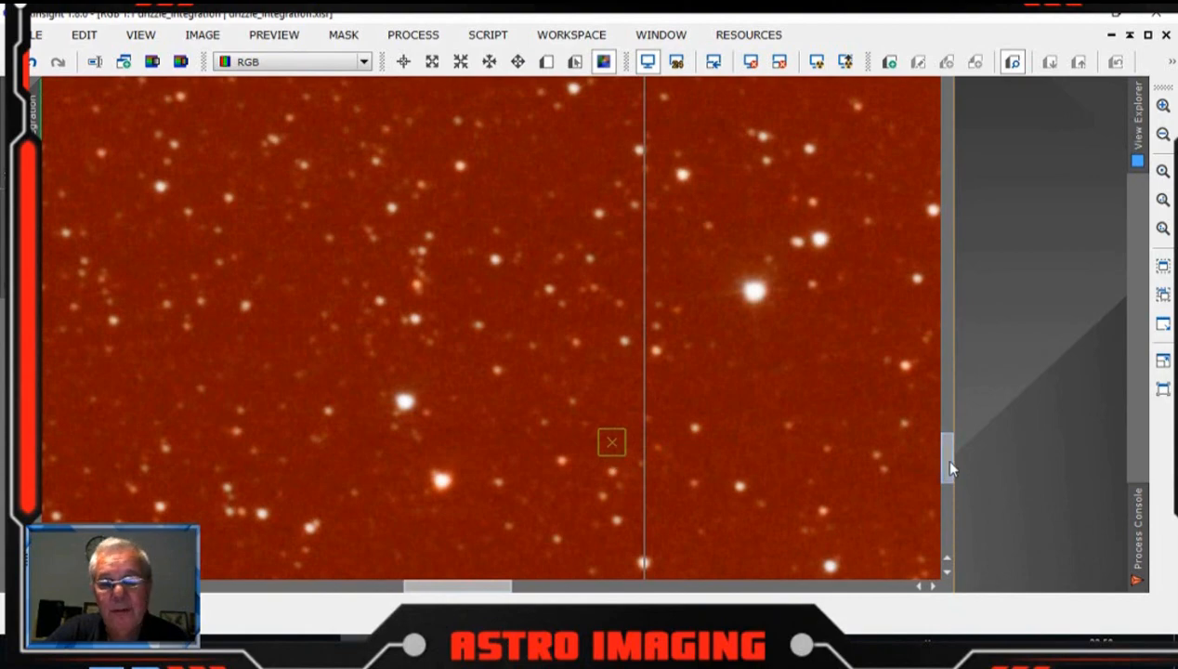
pyautogui.moveTo(946, 472); pyautogui.dragTo(950, 257)
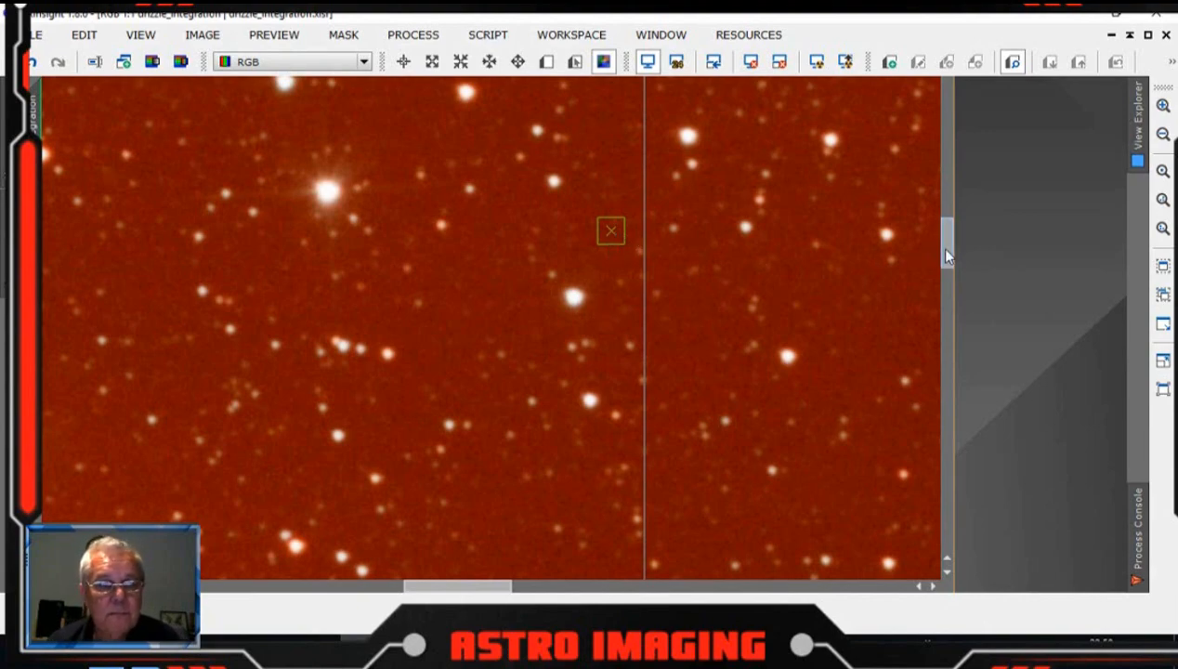
pyautogui.scroll(1, 948, 245)
pyautogui.moveTo(947, 245); pyautogui.dragTo(945, 173)
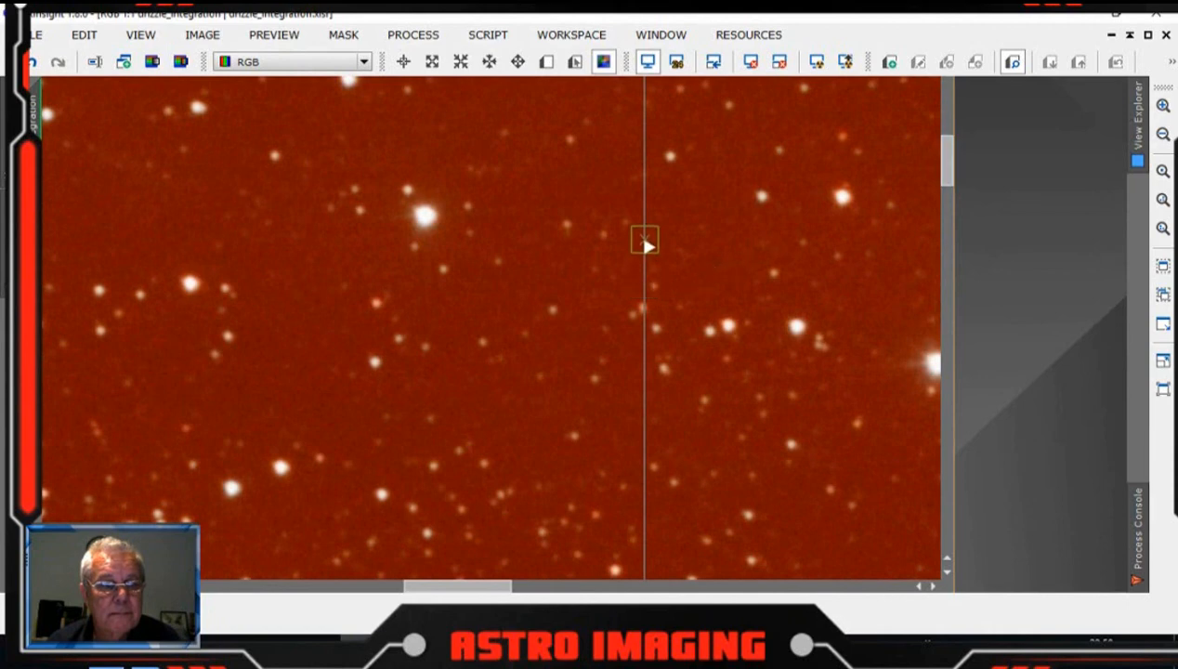
pyautogui.moveTo(949, 174); pyautogui.dragTo(943, 99)
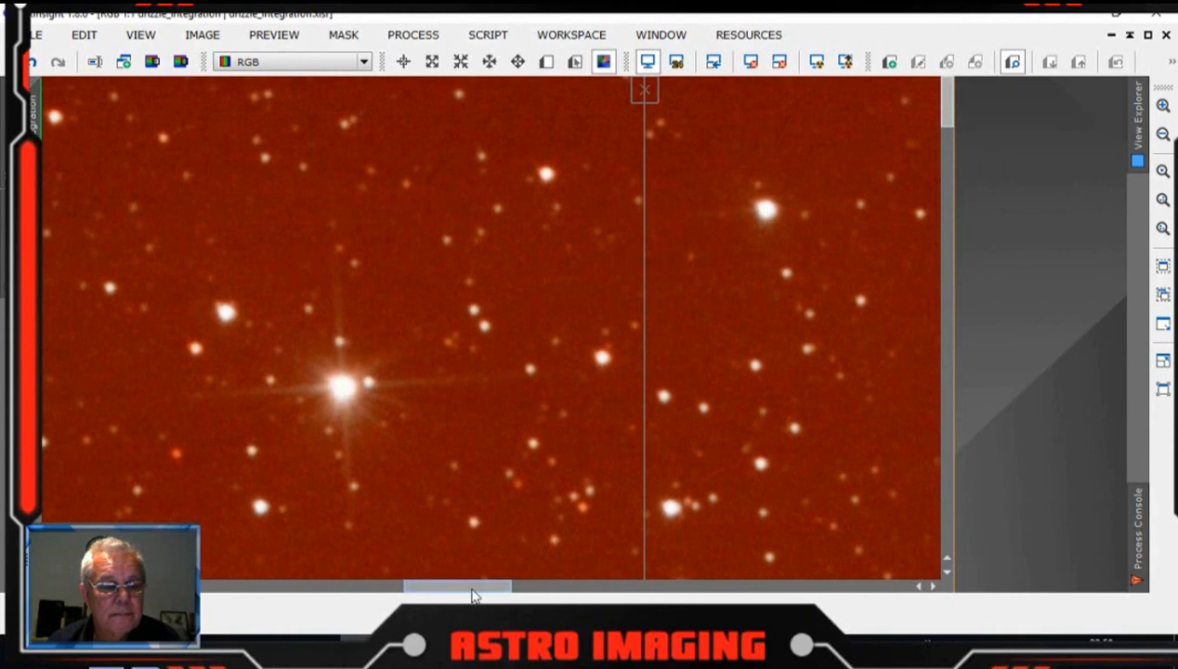
pyautogui.moveTo(473, 595); pyautogui.dragTo(389, 591)
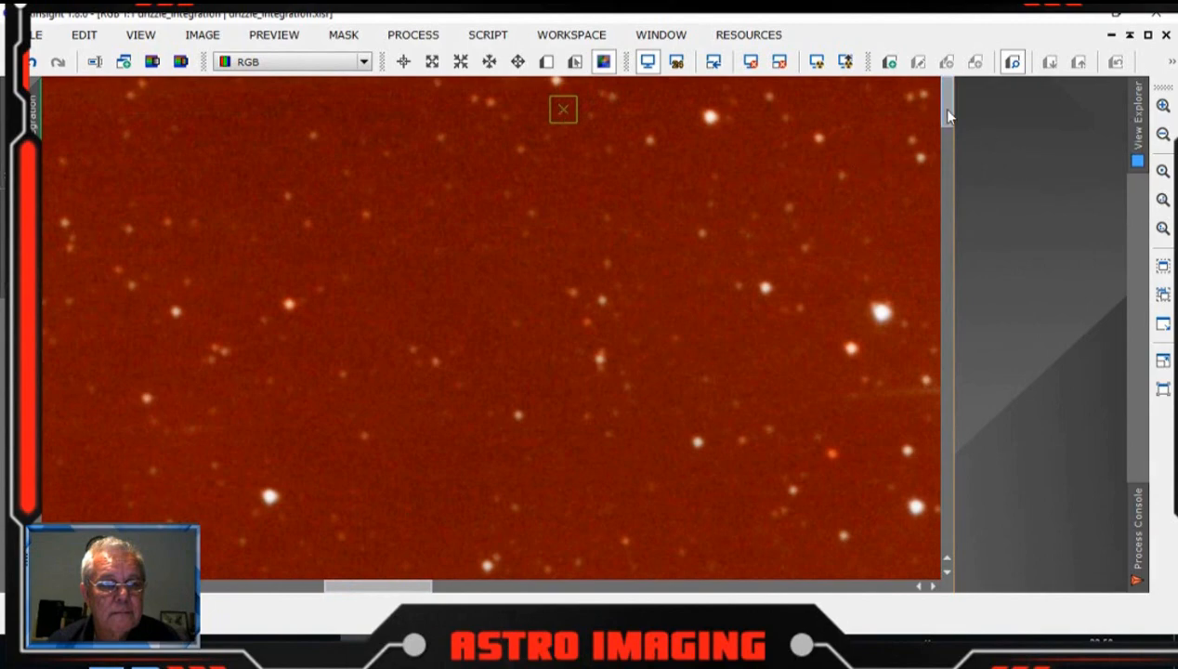
pyautogui.moveTo(947, 116); pyautogui.dragTo(941, 500)
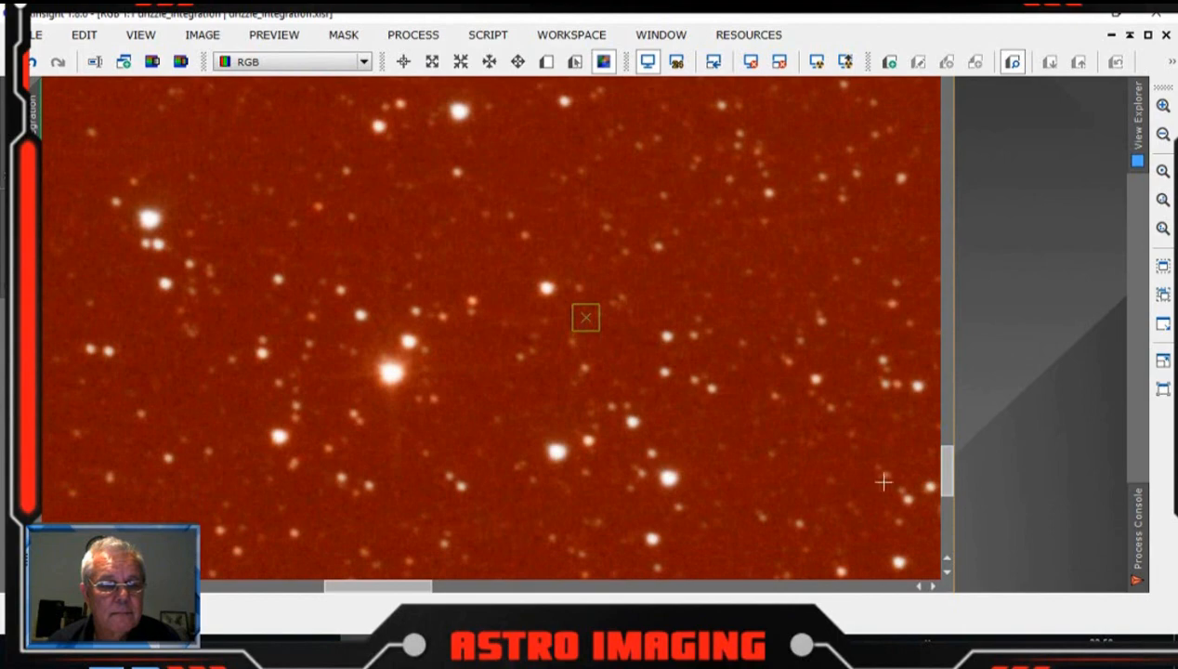
pyautogui.moveTo(950, 460); pyautogui.dragTo(940, 538)
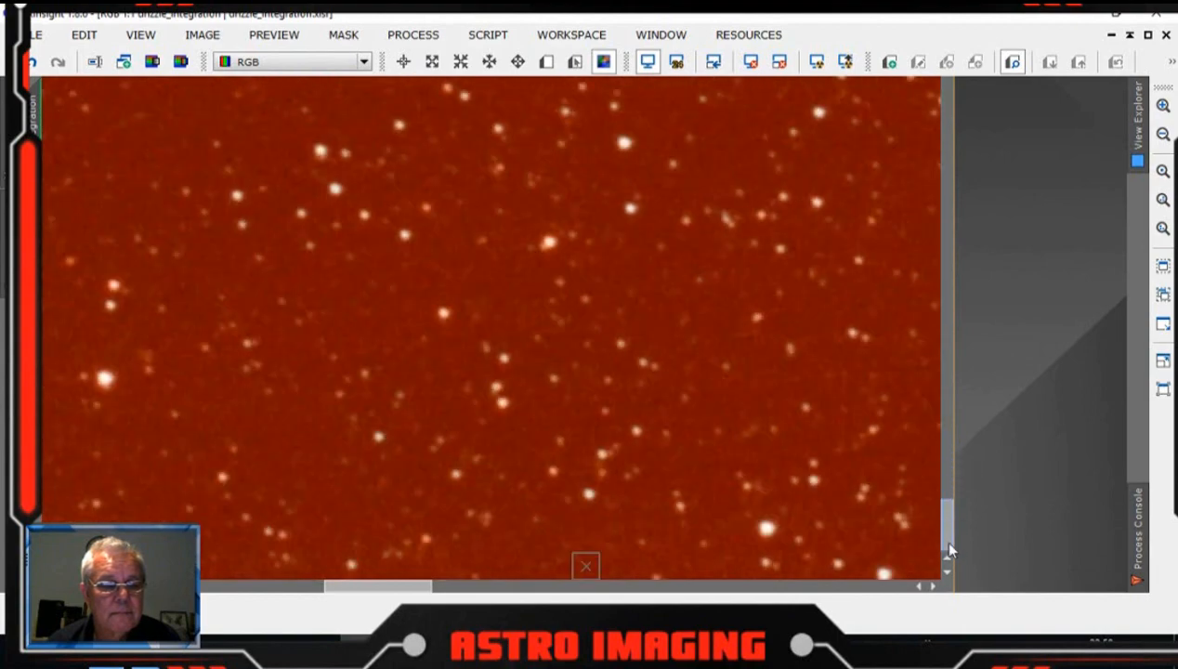
pyautogui.moveTo(397, 591); pyautogui.dragTo(312, 593)
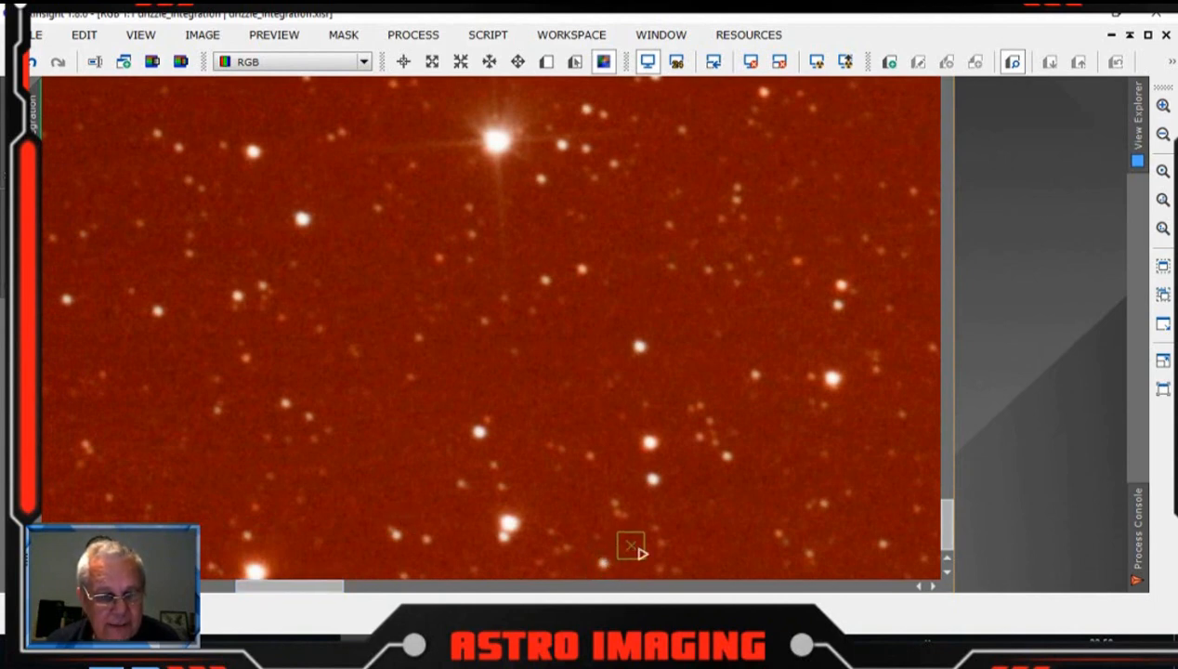
# Step: Scroll through the left-hand columns of the image to inspect the remaining background samples
pyautogui.moveTo(941, 526); pyautogui.dragTo(941, 462)
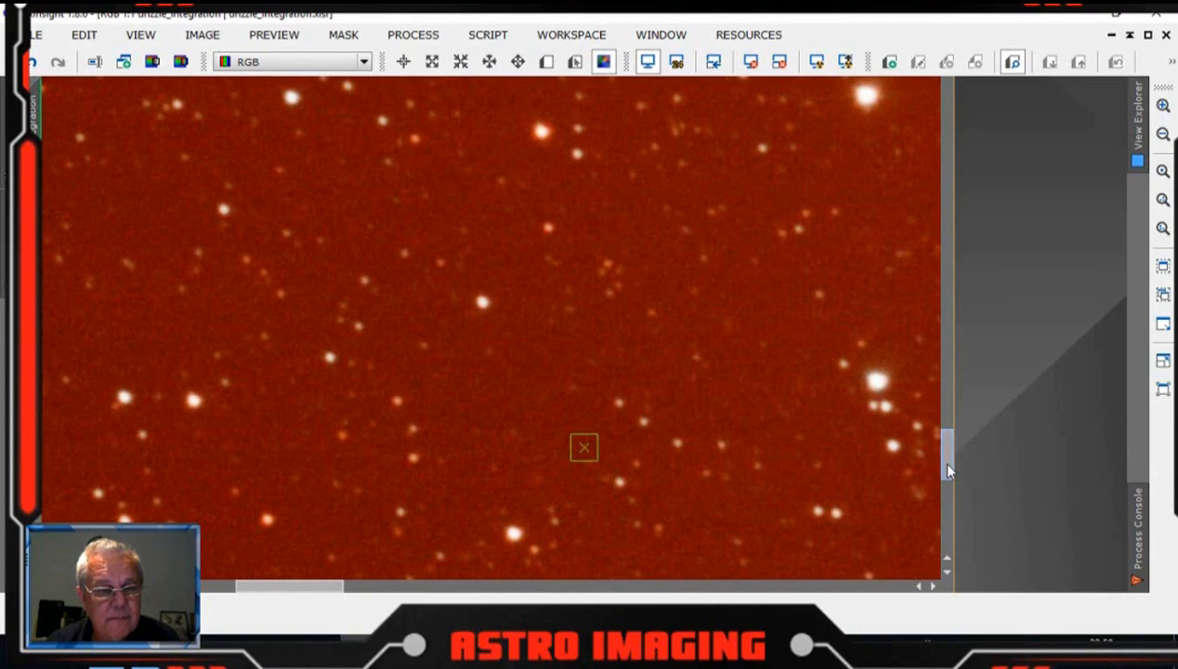
pyautogui.moveTo(944, 459); pyautogui.dragTo(942, 401)
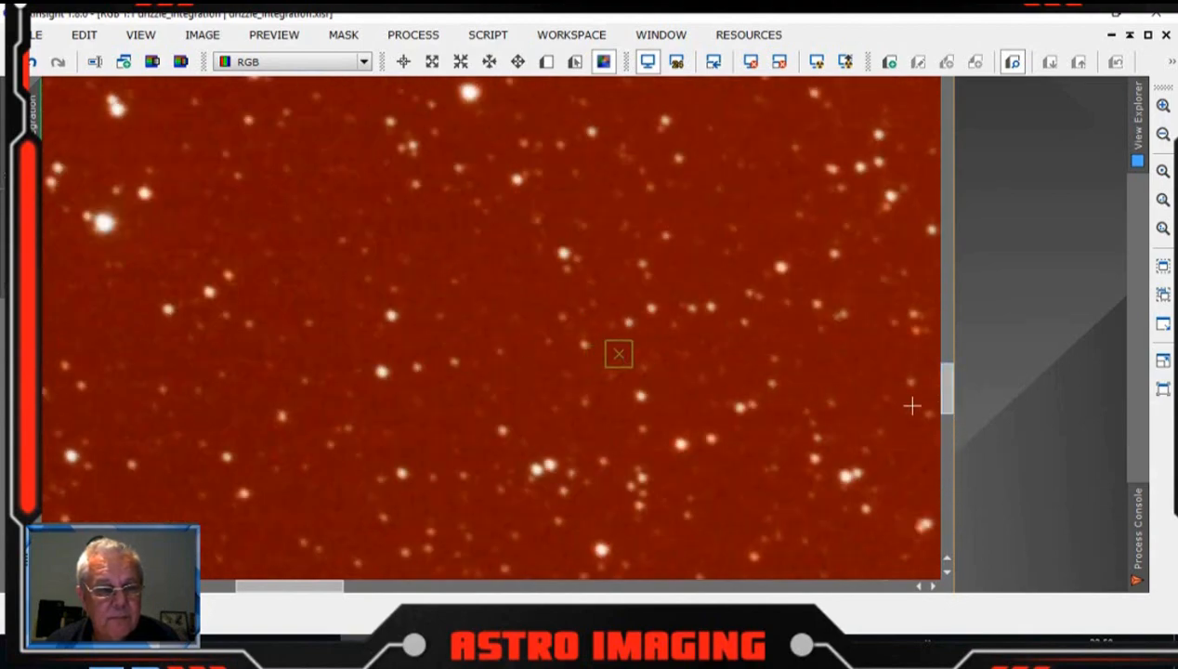
pyautogui.moveTo(944, 405); pyautogui.dragTo(948, 243)
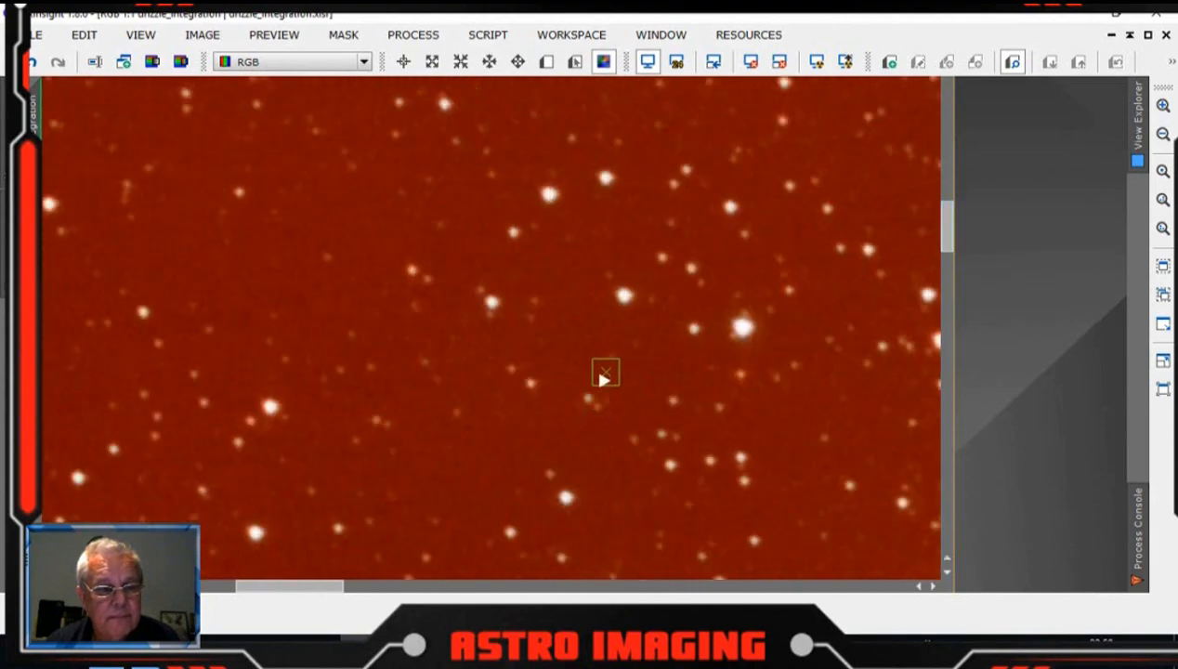
pyautogui.moveTo(949, 247); pyautogui.dragTo(941, 110)
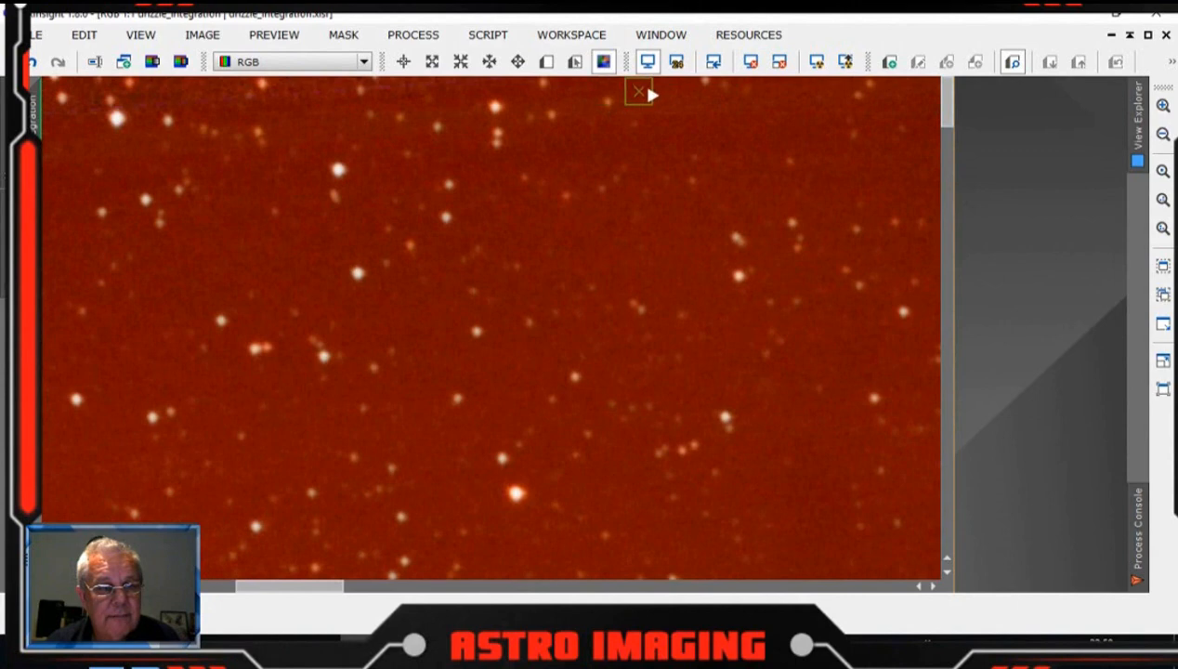
pyautogui.moveTo(304, 593); pyautogui.dragTo(98, 587)
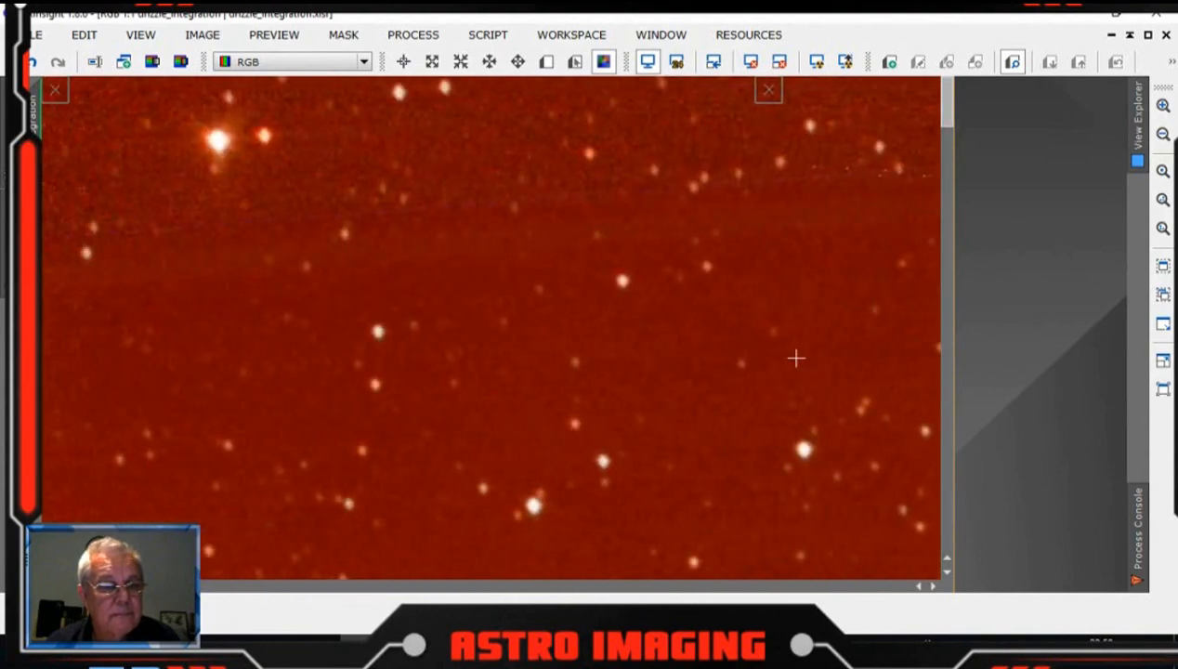
pyautogui.moveTo(946, 107); pyautogui.dragTo(941, 466)
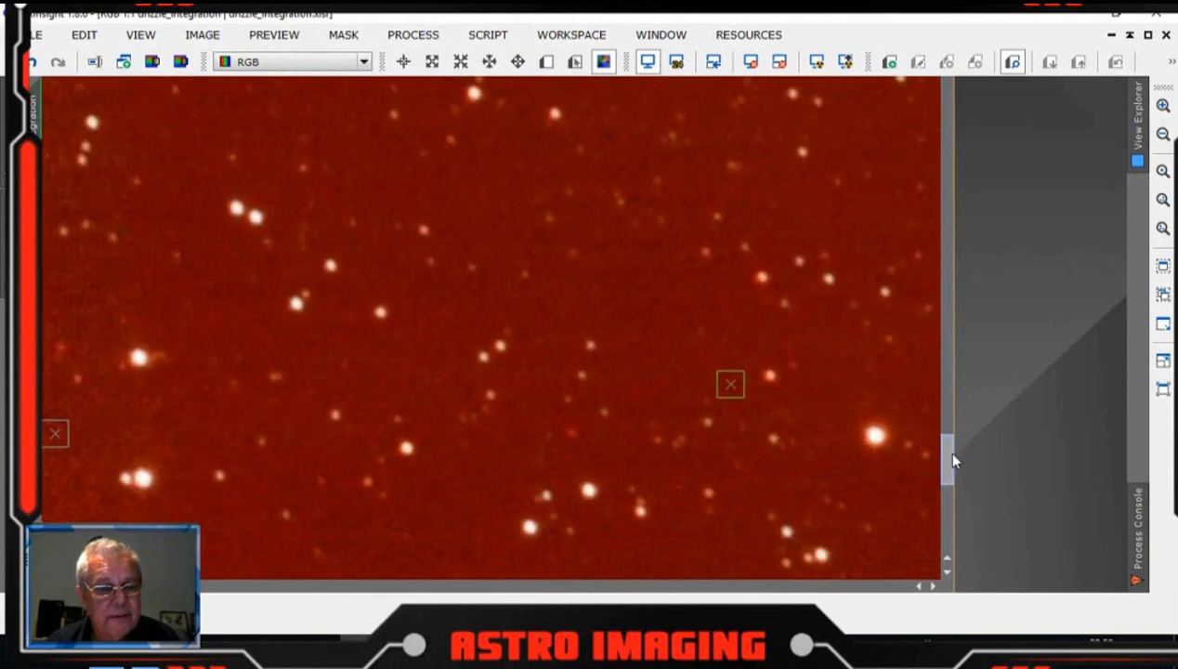
pyautogui.moveTo(954, 460); pyautogui.dragTo(951, 535)
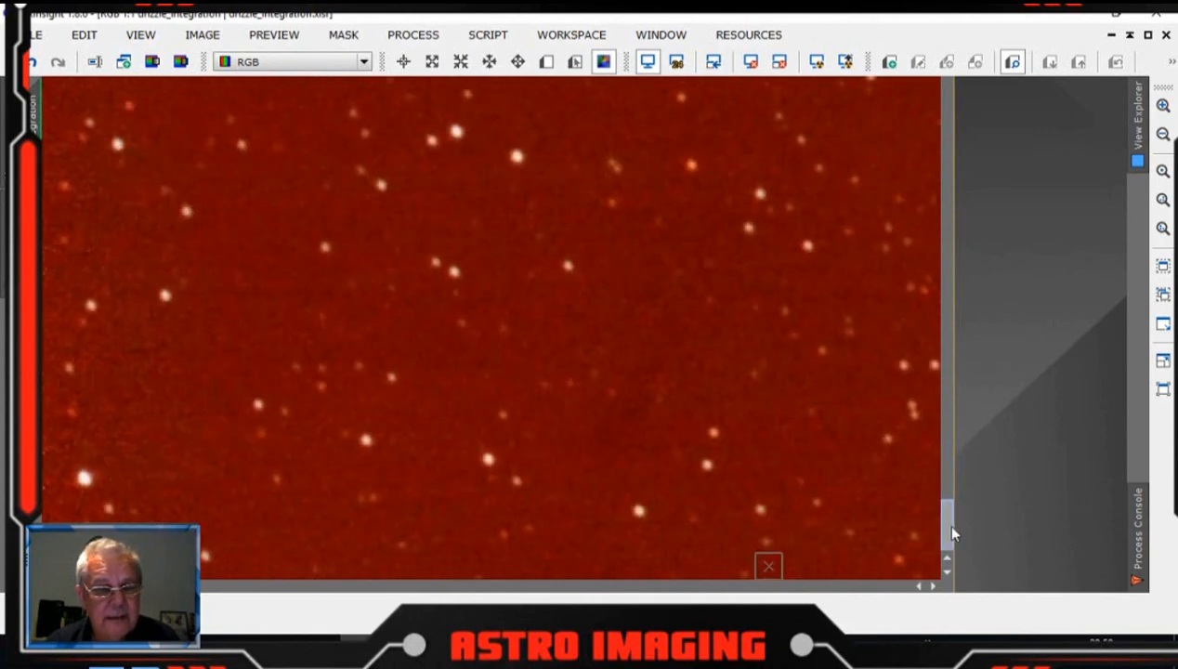
pyautogui.moveTo(950, 533); pyautogui.dragTo(952, 319)
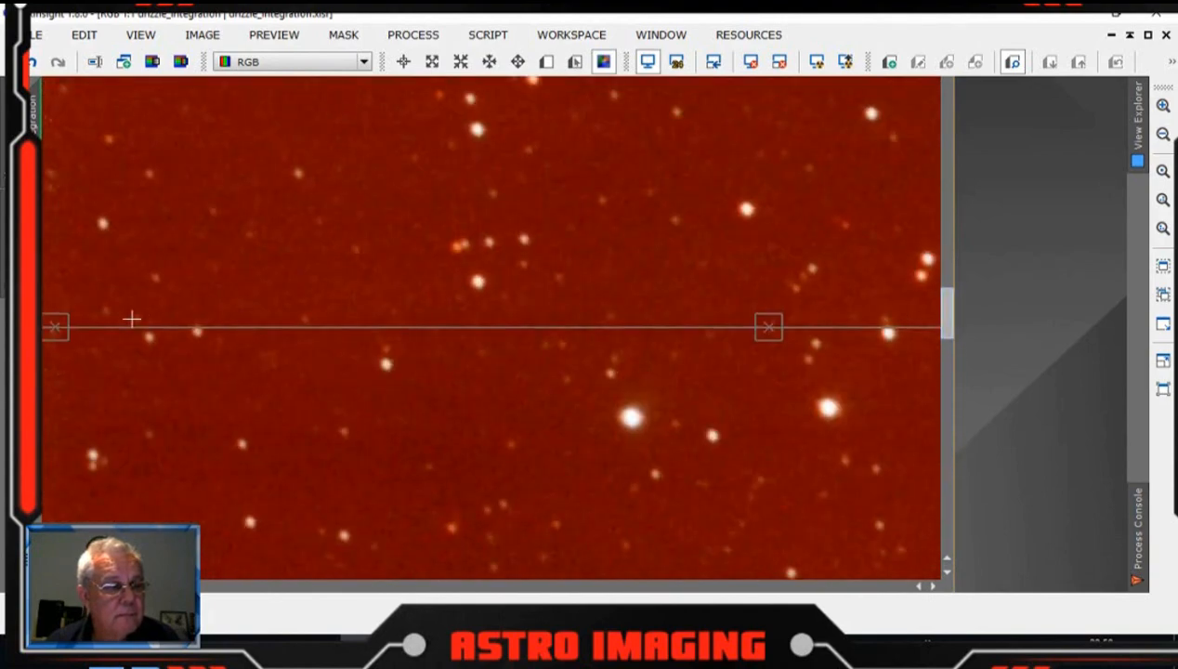
# Step: Move the background sample at the image's left edge slightly upward onto clean background
pyautogui.moveTo(56, 337); pyautogui.dragTo(57, 303)
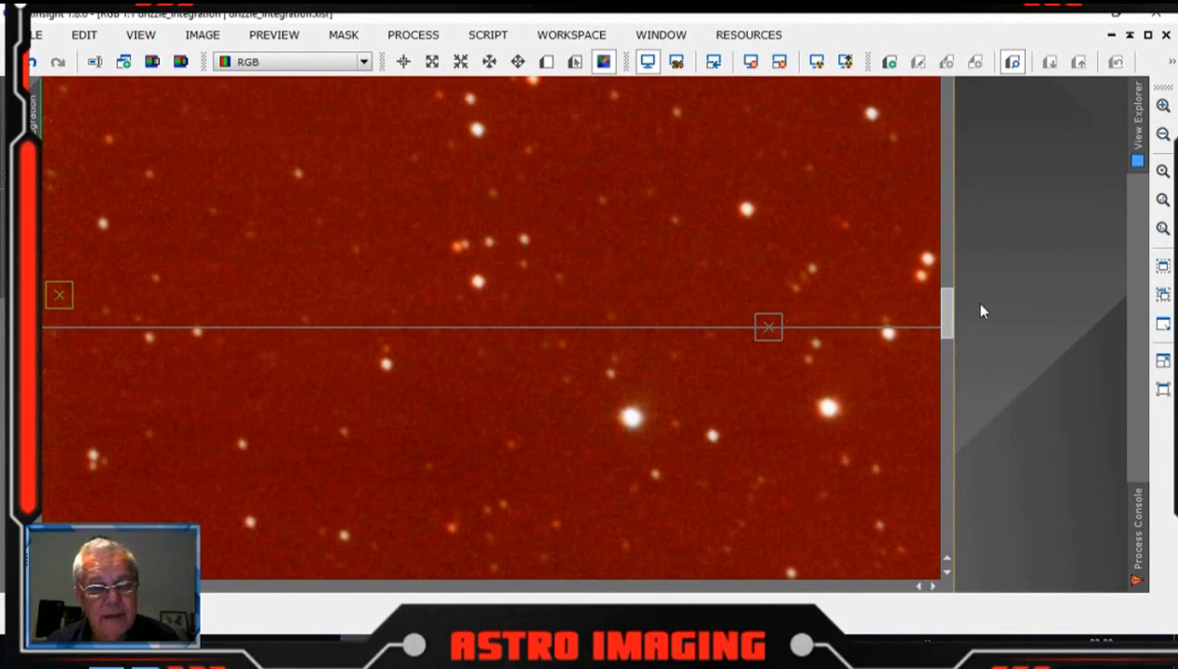
pyautogui.moveTo(947, 314); pyautogui.dragTo(931, 82)
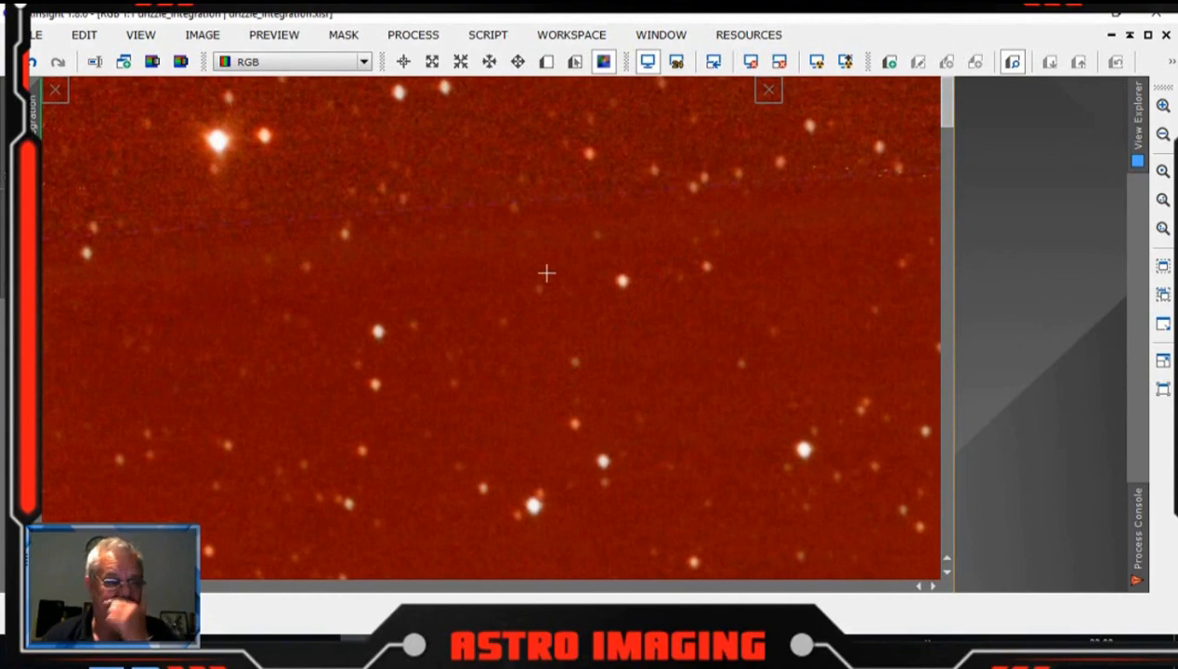
# Step: Zoom out to the whole image and apply DynamicBackgroundExtraction to it with the current samples
pyautogui.scroll(2, 539, 254)
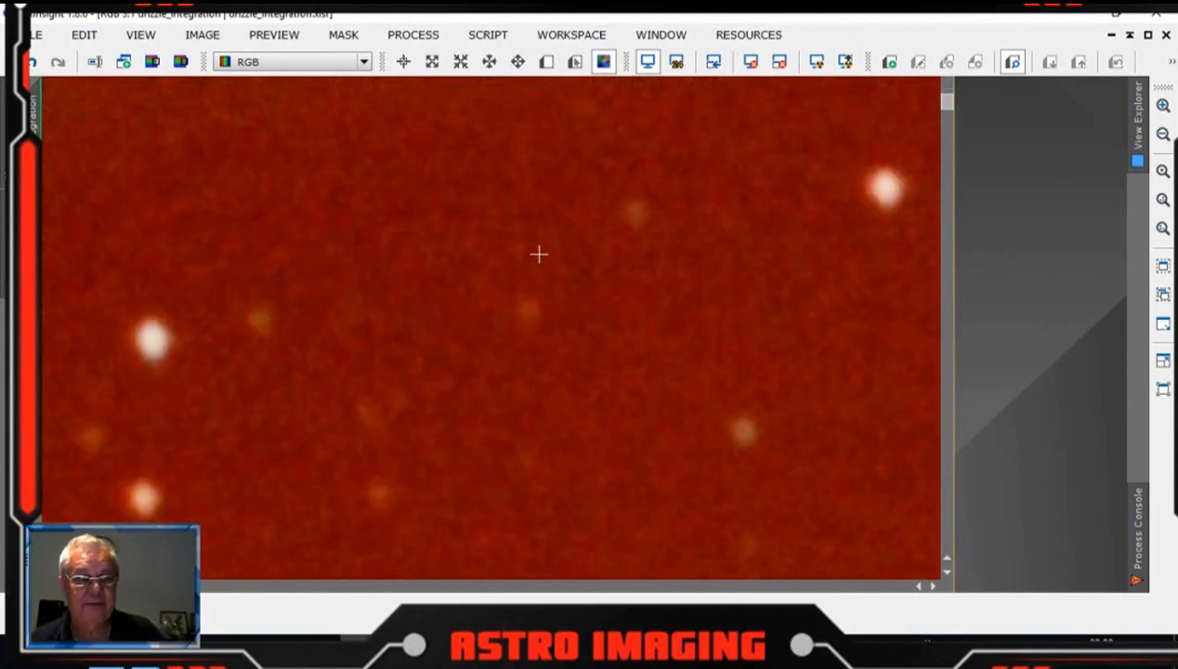
pyautogui.scroll(-10, 539, 253)
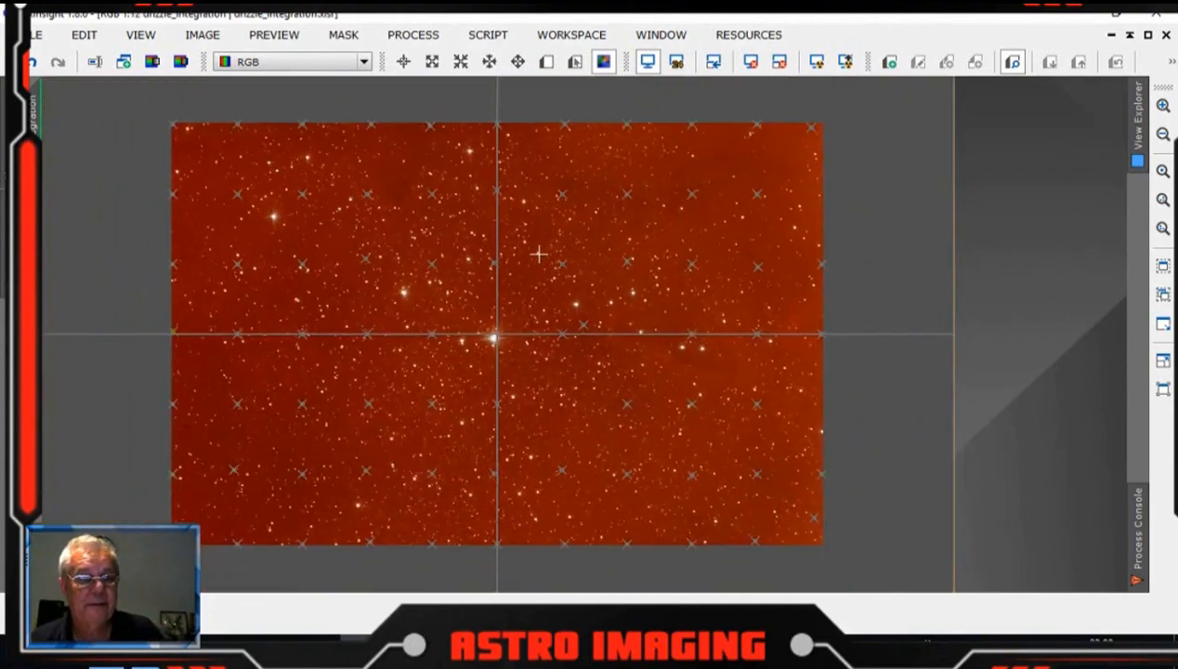
pyautogui.scroll(1, 539, 254)
pyautogui.moveTo(1177, 149); pyautogui.dragTo(1012, 81)
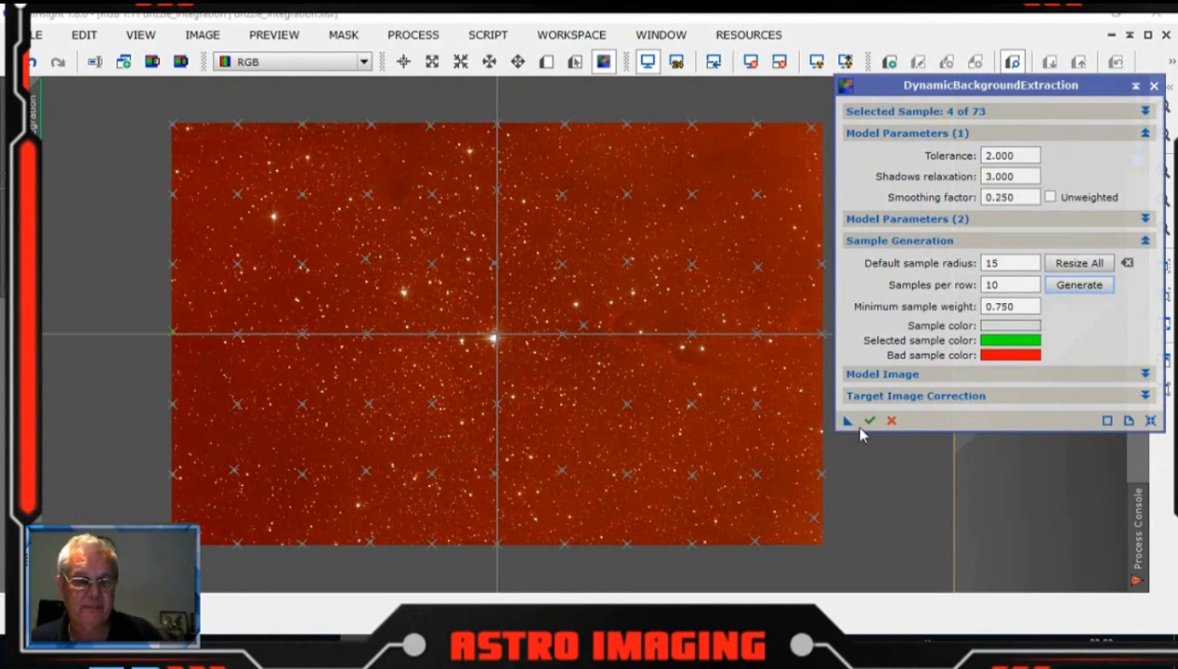
pyautogui.moveTo(846, 422); pyautogui.dragTo(583, 389)
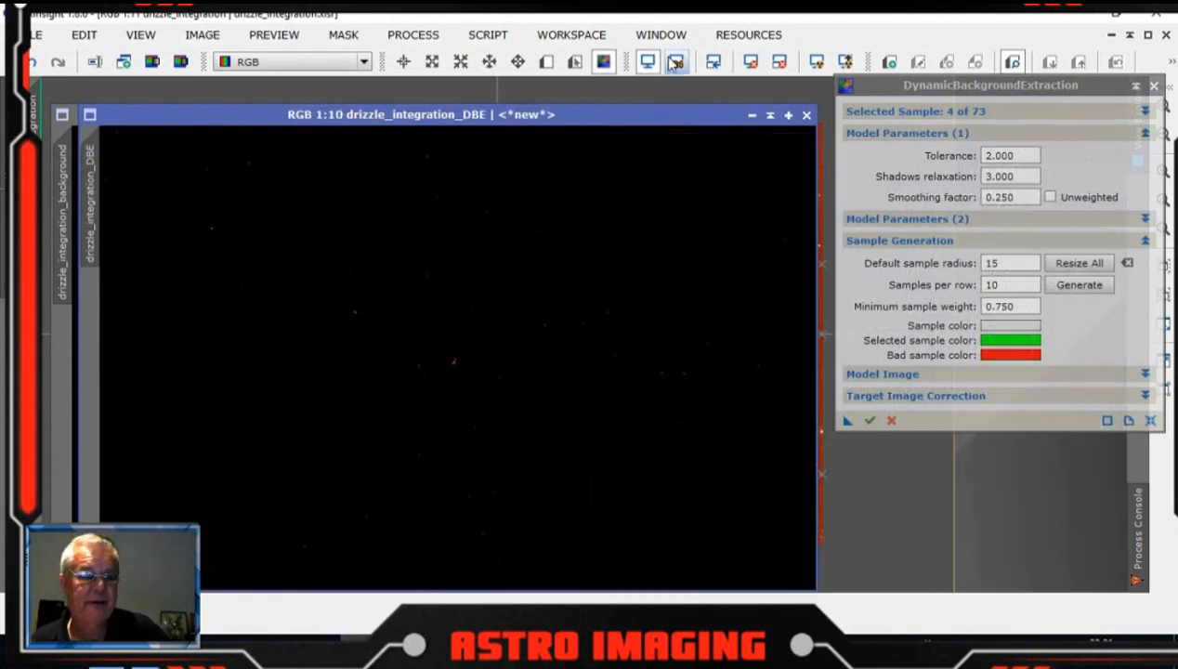
# Step: Close the DynamicBackgroundExtraction tool, cancelling its active session
pyautogui.click(923, 121)
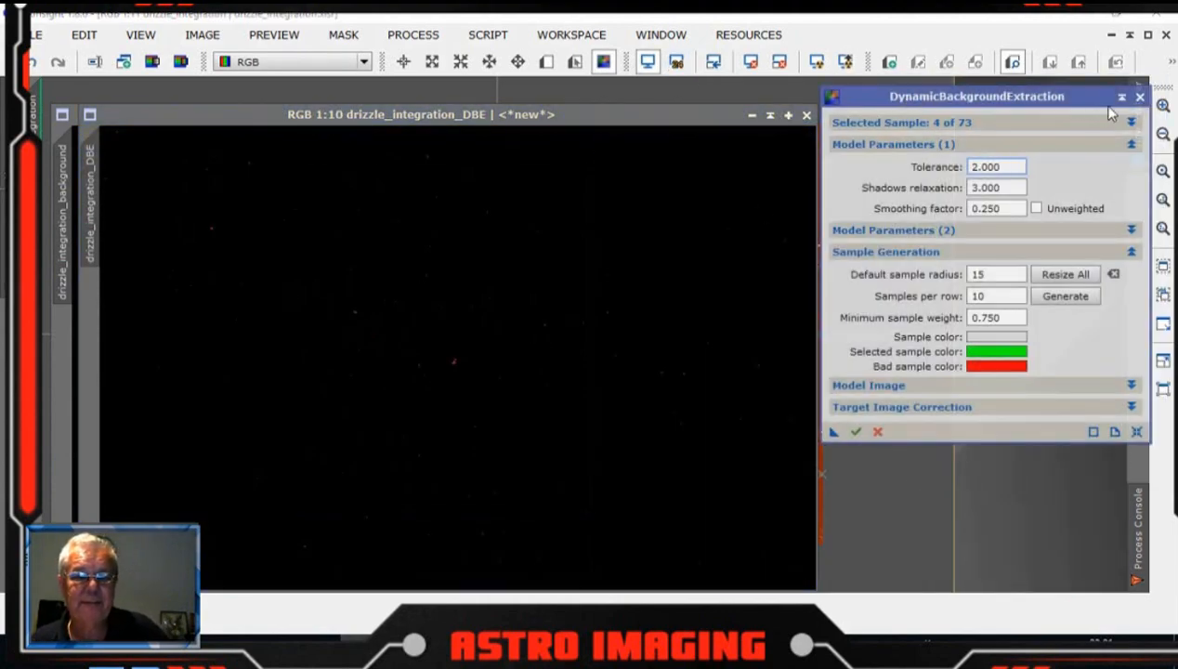
pyautogui.click(1140, 96)
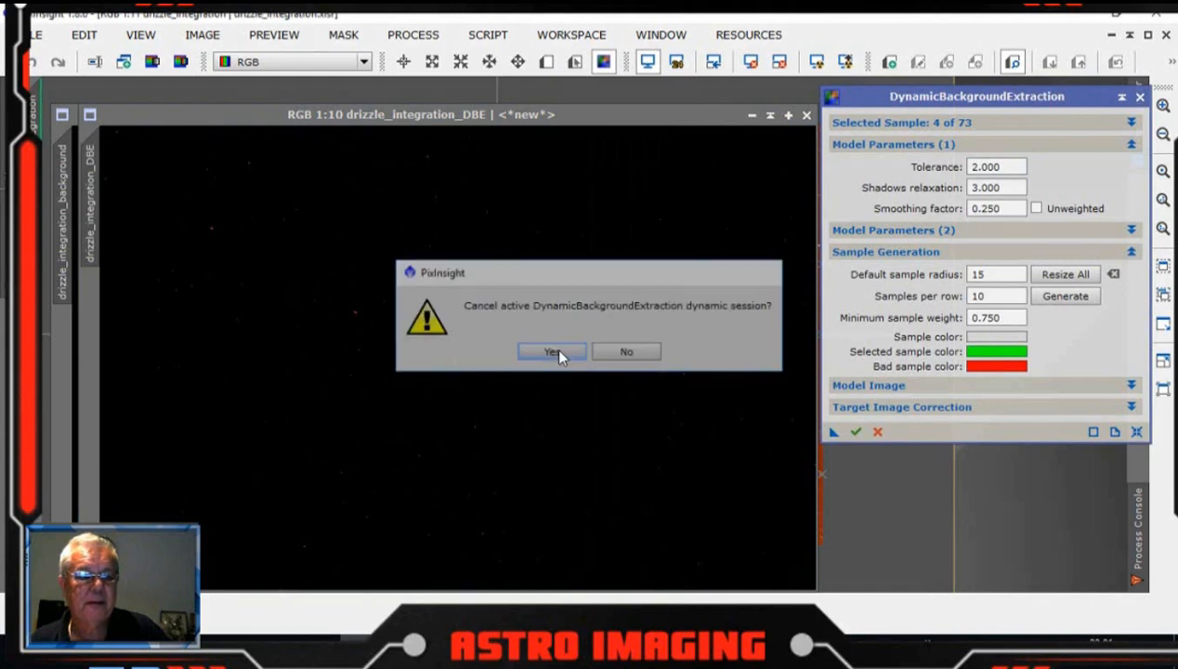
pyautogui.click(553, 350)
pyautogui.moveTo(649, 123); pyautogui.dragTo(989, 190)
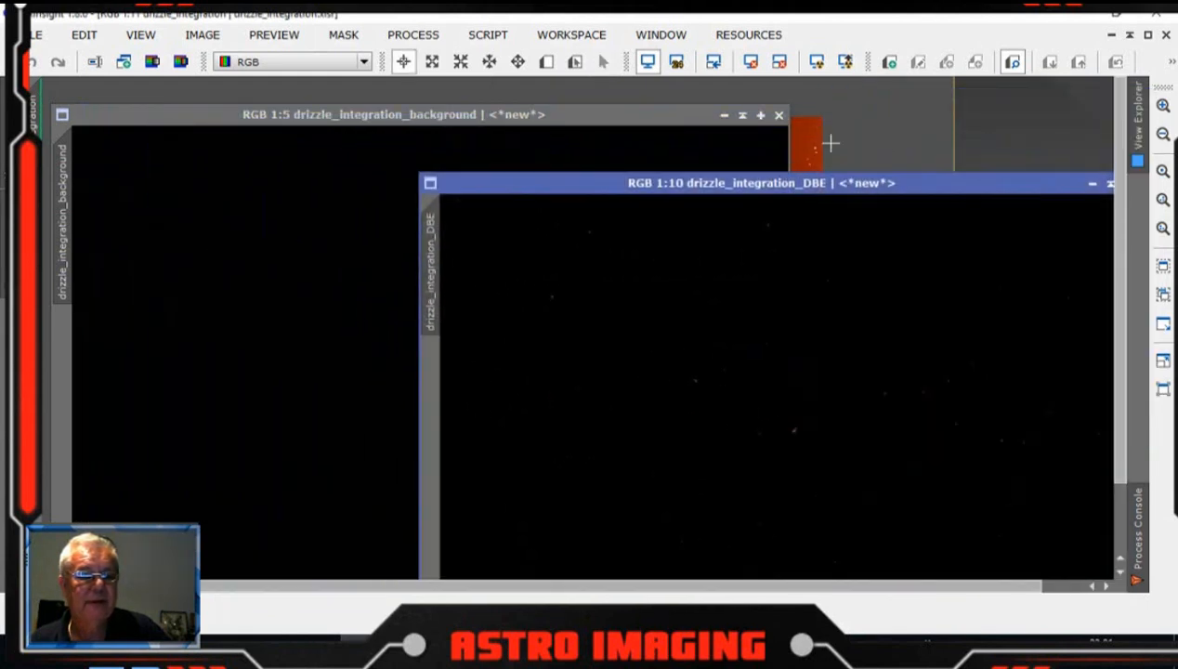
# Step: Auto-stretch the extracted background model image to inspect its gradient, then close that image
pyautogui.click(577, 129)
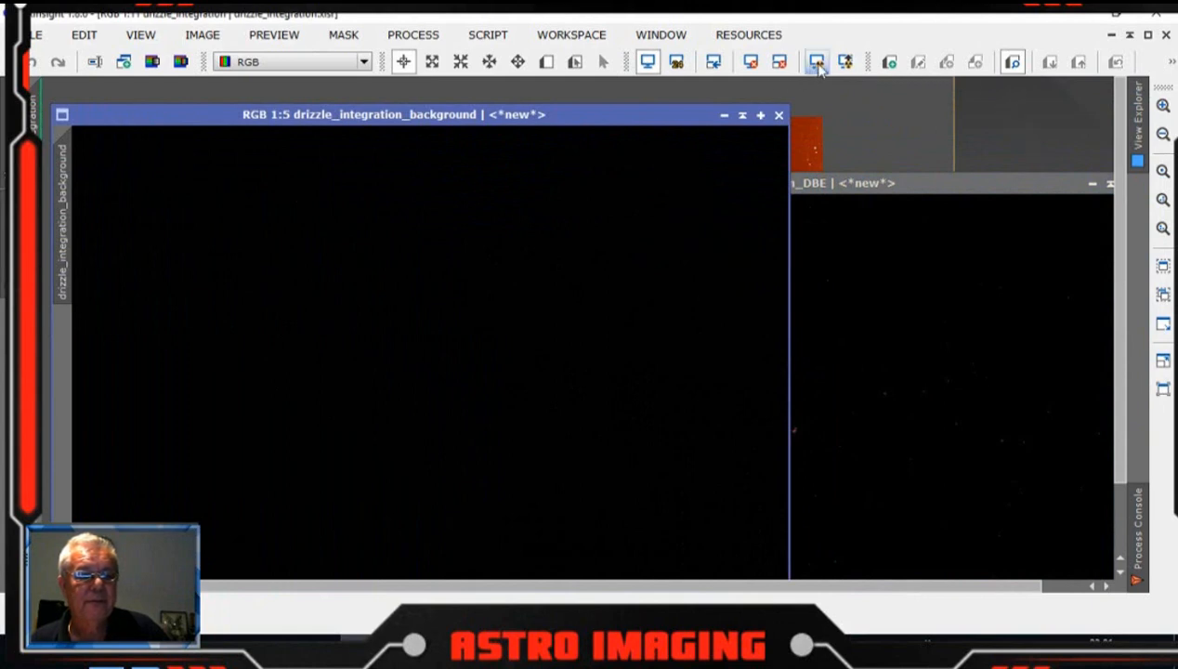
pyautogui.click(817, 61)
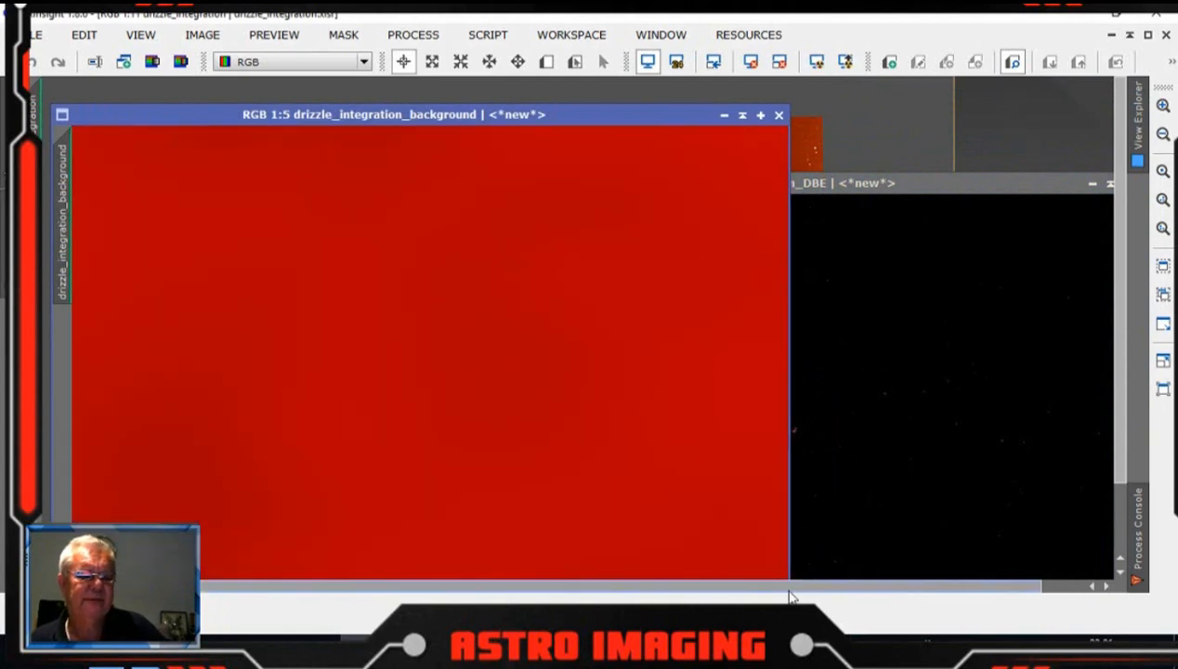
pyautogui.moveTo(582, 123); pyautogui.dragTo(607, 111)
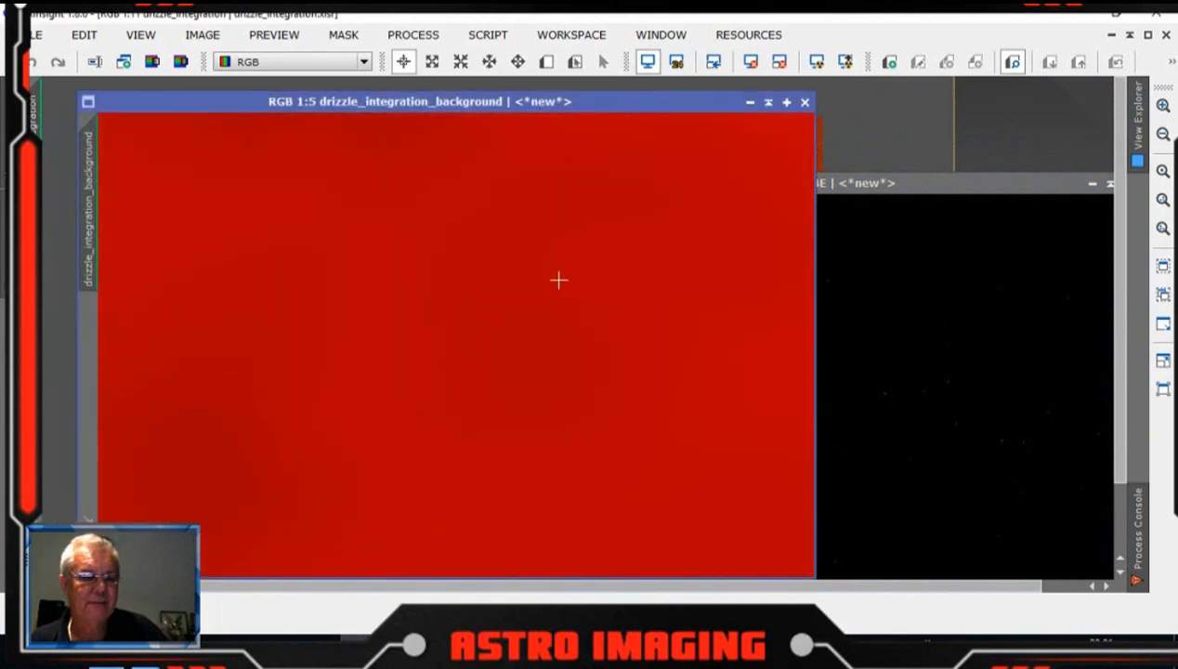
pyautogui.moveTo(675, 113); pyautogui.dragTo(656, 107)
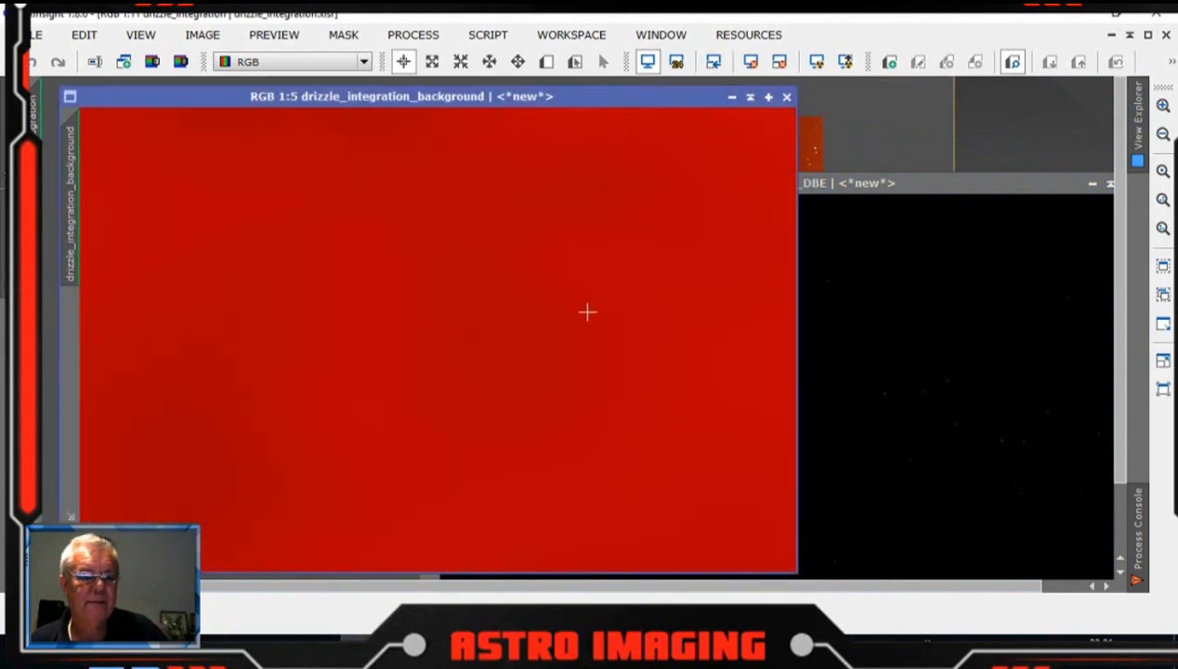
pyautogui.click(787, 97)
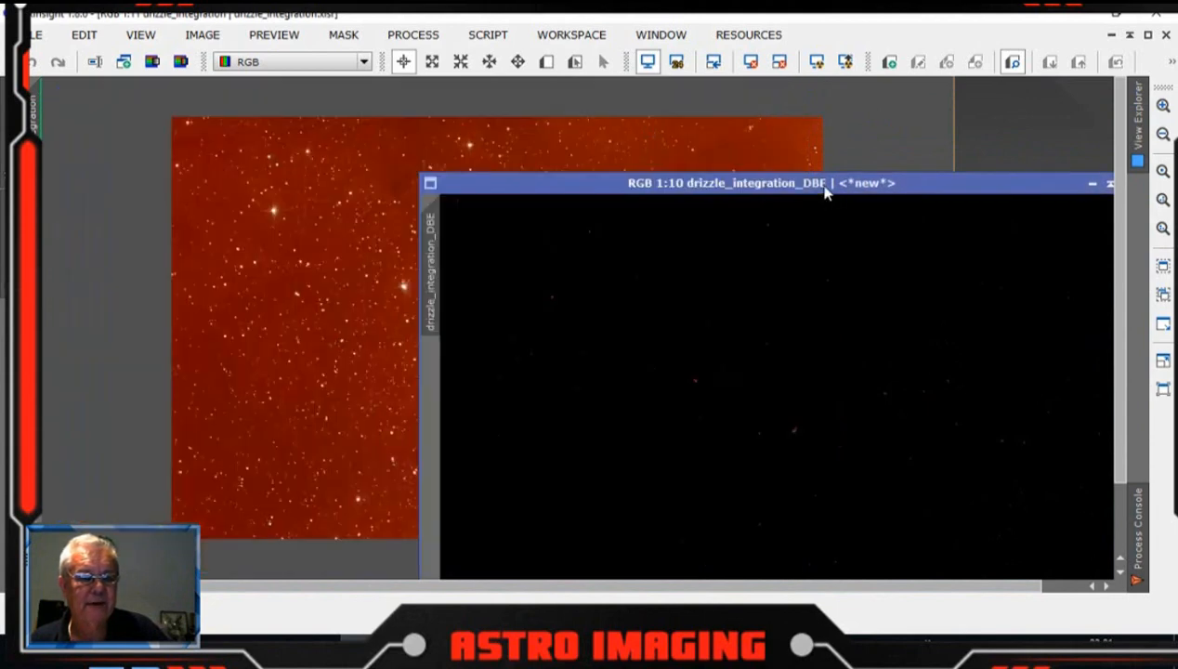
# Step: Apply an automatic screen stretch to the drizzle_integration_DBE result image
pyautogui.moveTo(825, 190); pyautogui.dragTo(651, 109)
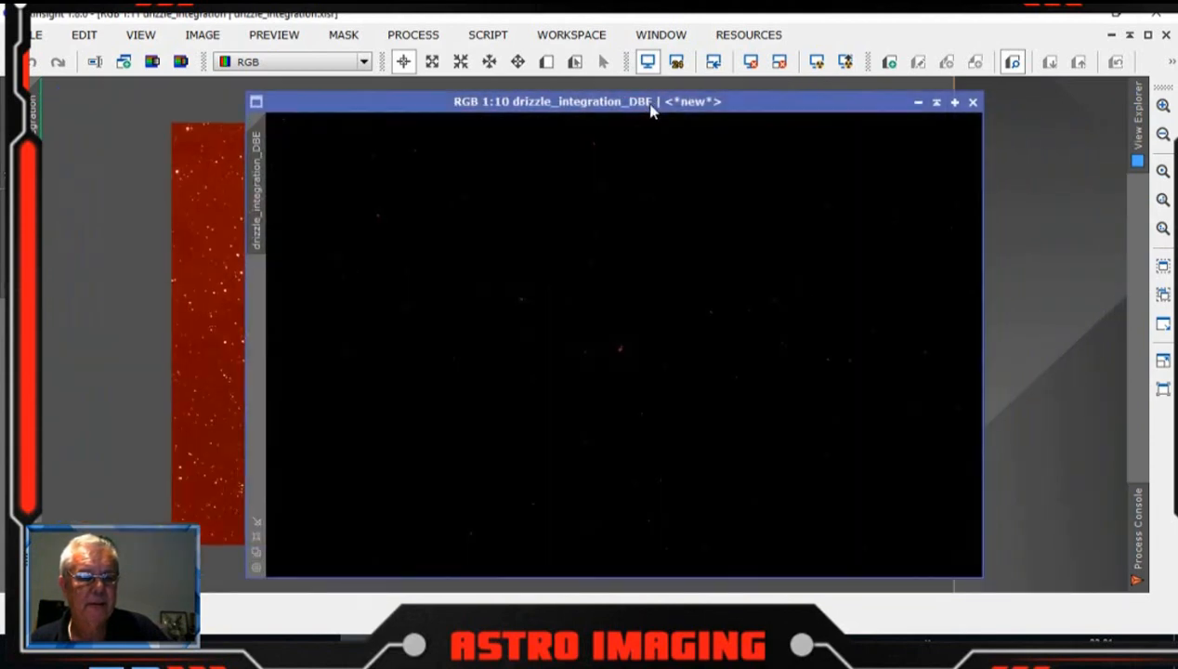
pyautogui.click(819, 65)
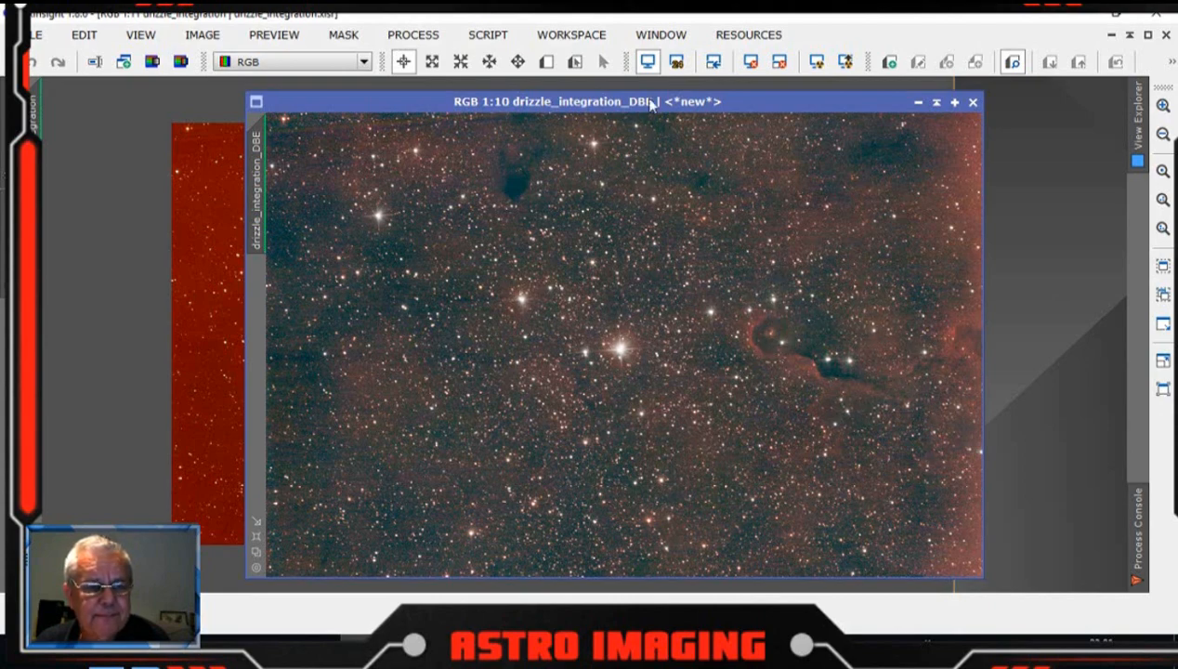
pyautogui.moveTo(651, 104)
pyautogui.mouseDown()
pyautogui.moveTo(680, 118)
pyautogui.moveTo(674, 101)
pyautogui.mouseUp()
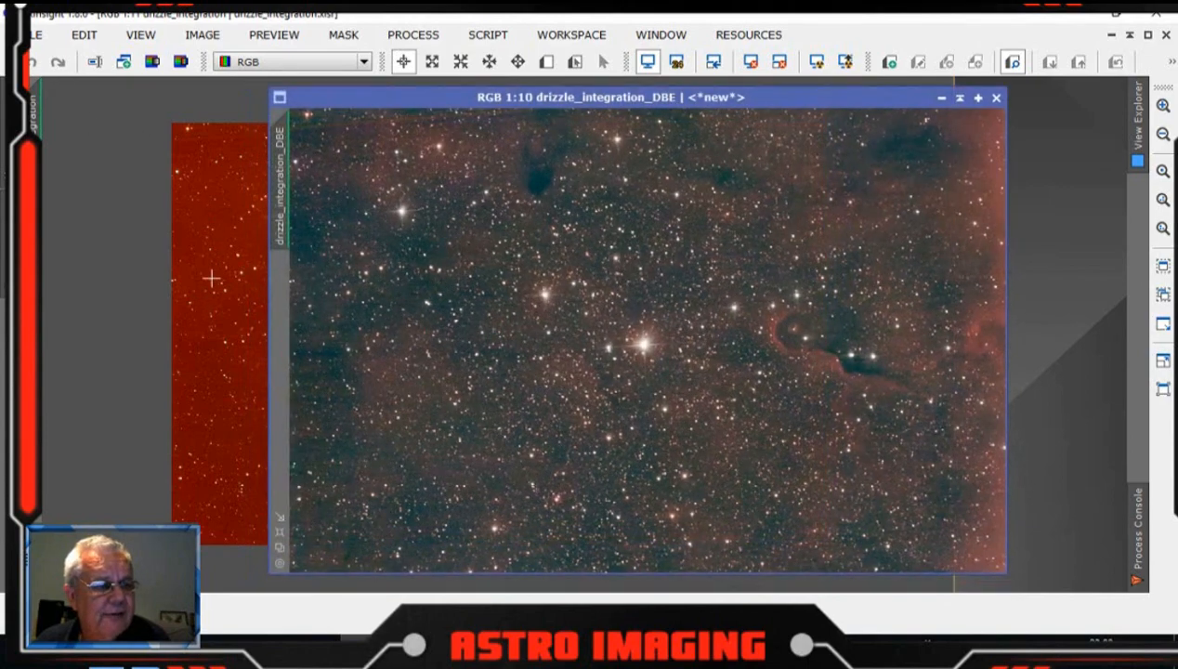
# Step: Save the background-corrected image as drizzle_integration_DBE.xisf
pyautogui.click(35, 35)
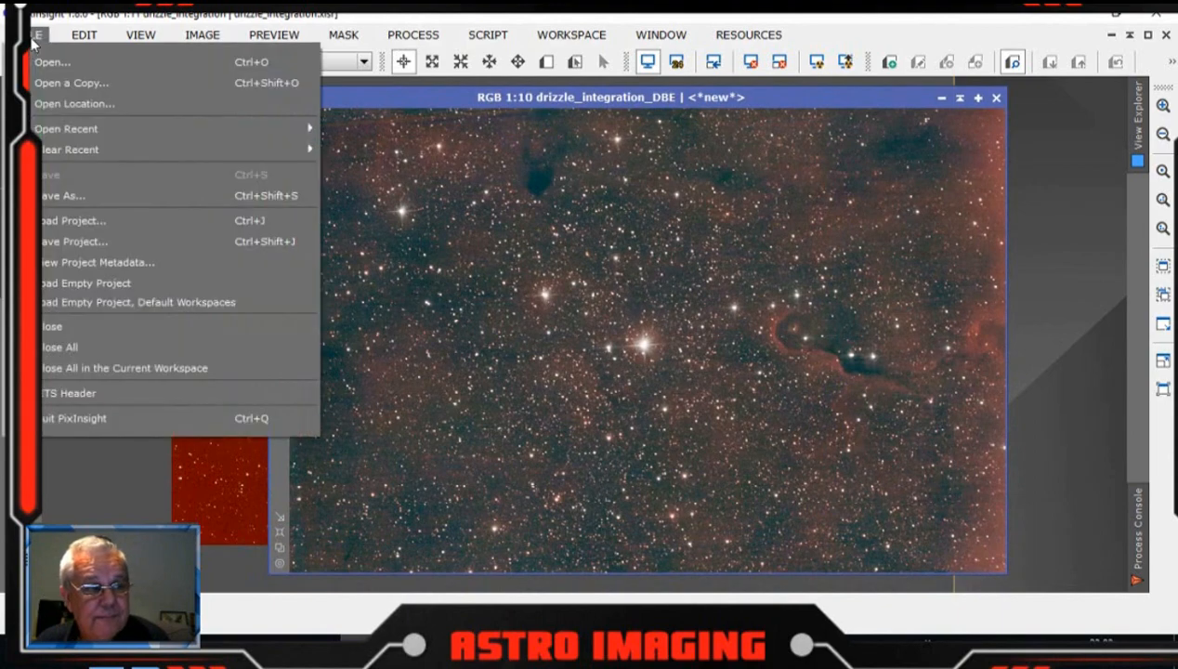
pyautogui.click(58, 194)
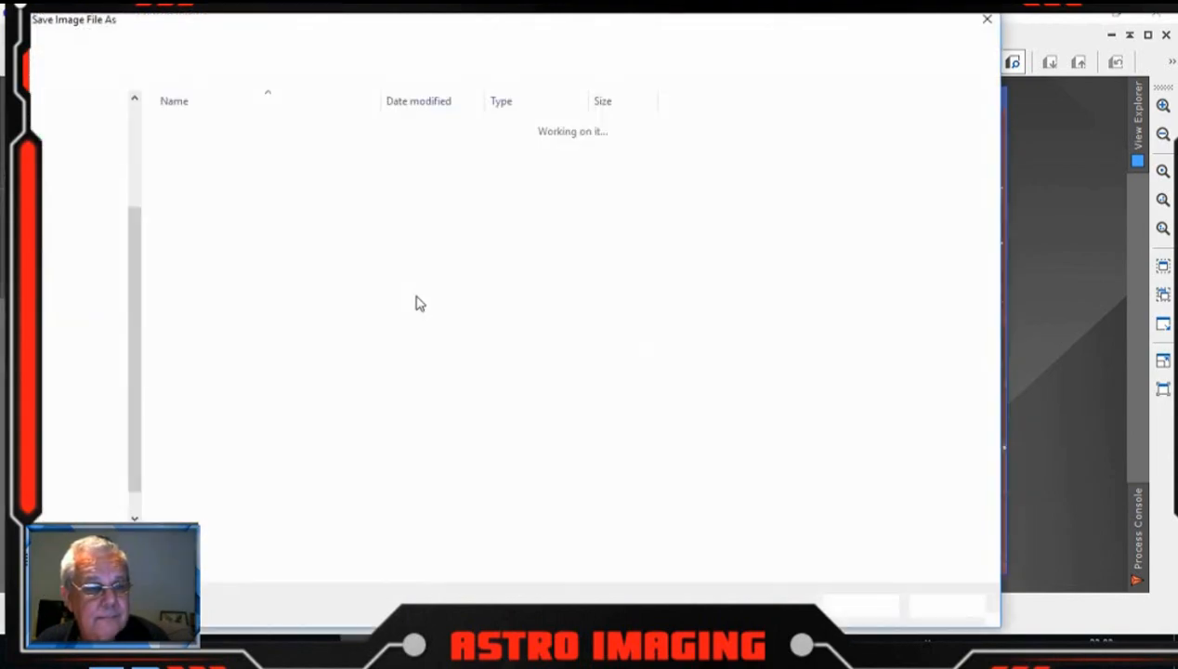
pyautogui.click(863, 606)
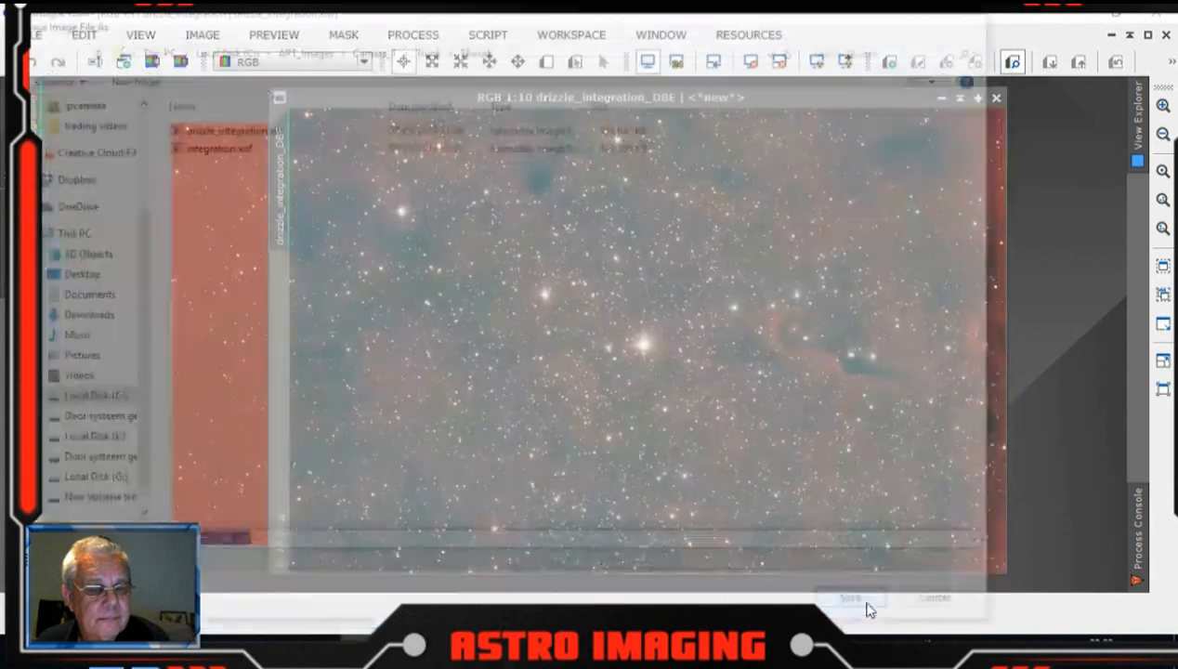
pyautogui.click(628, 525)
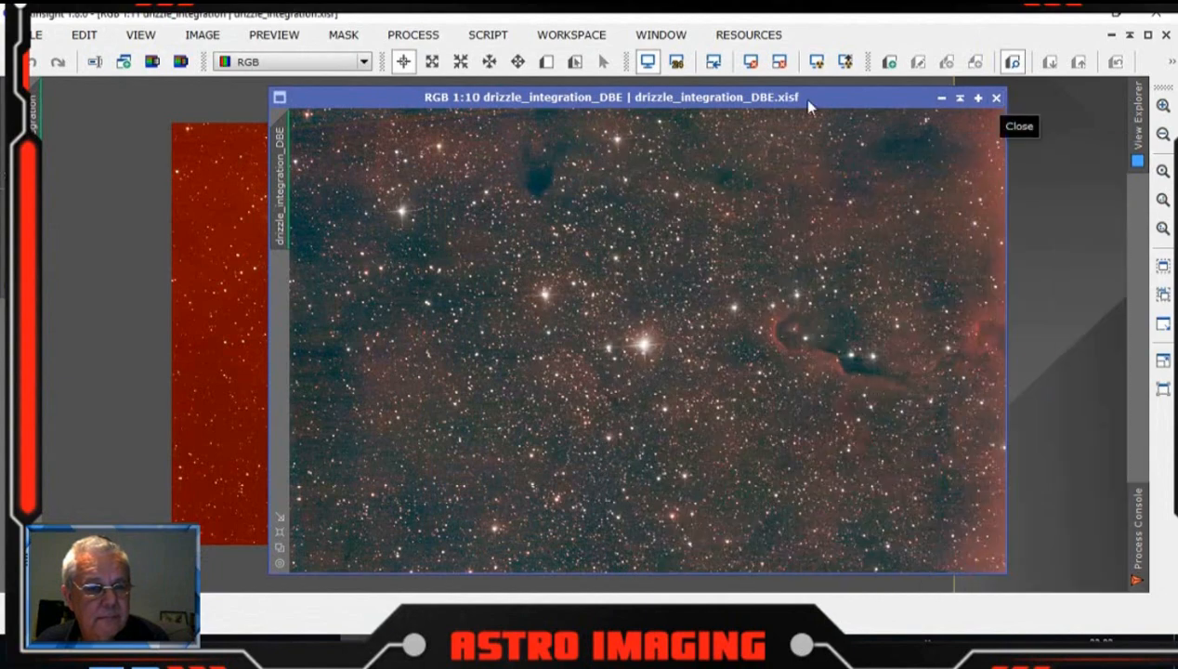
# Step: Close the original drizzle_integration image, discarding its unsaved changes
pyautogui.moveTo(818, 98); pyautogui.dragTo(1038, 128)
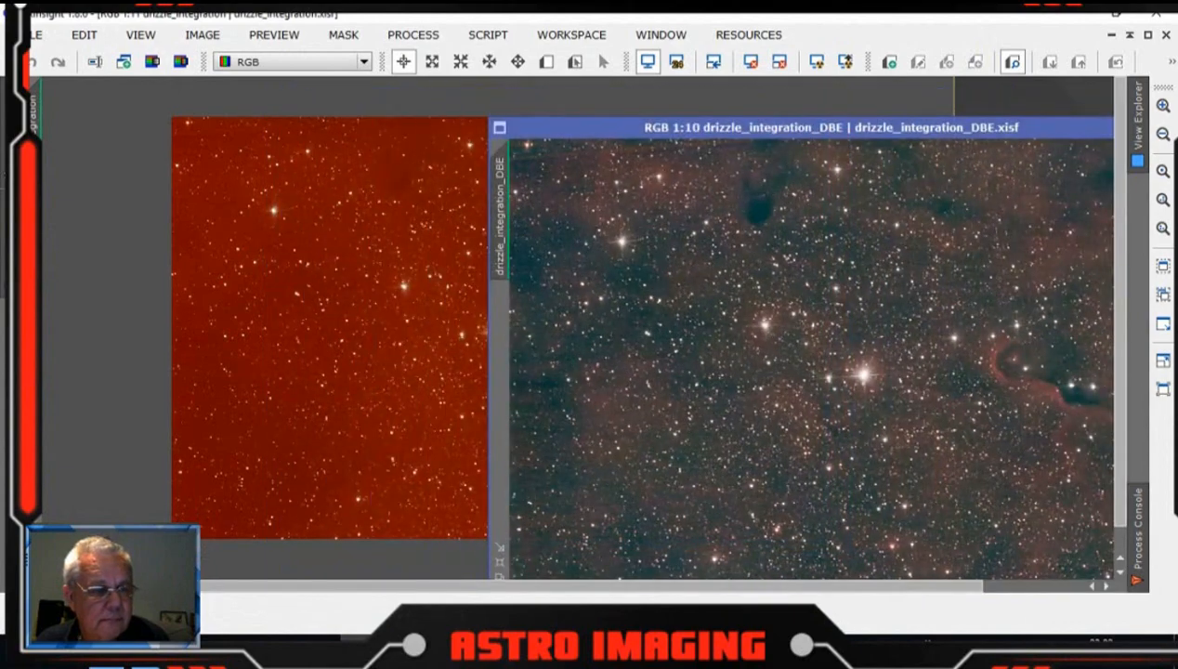
pyautogui.click(1149, 36)
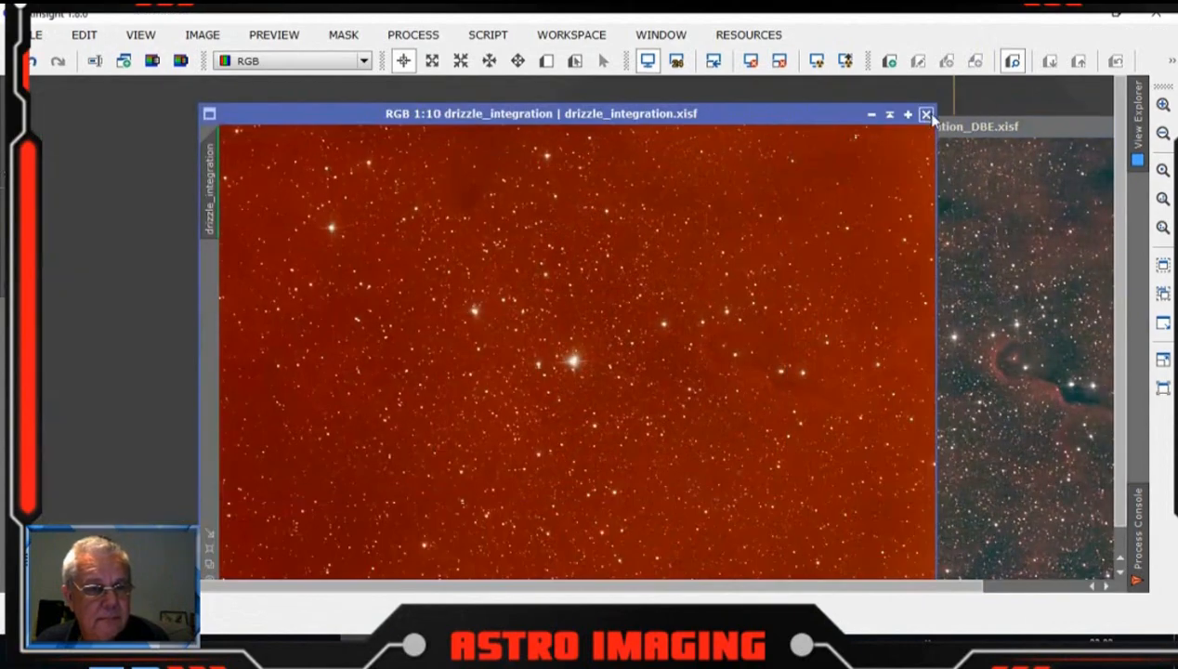
pyautogui.click(926, 116)
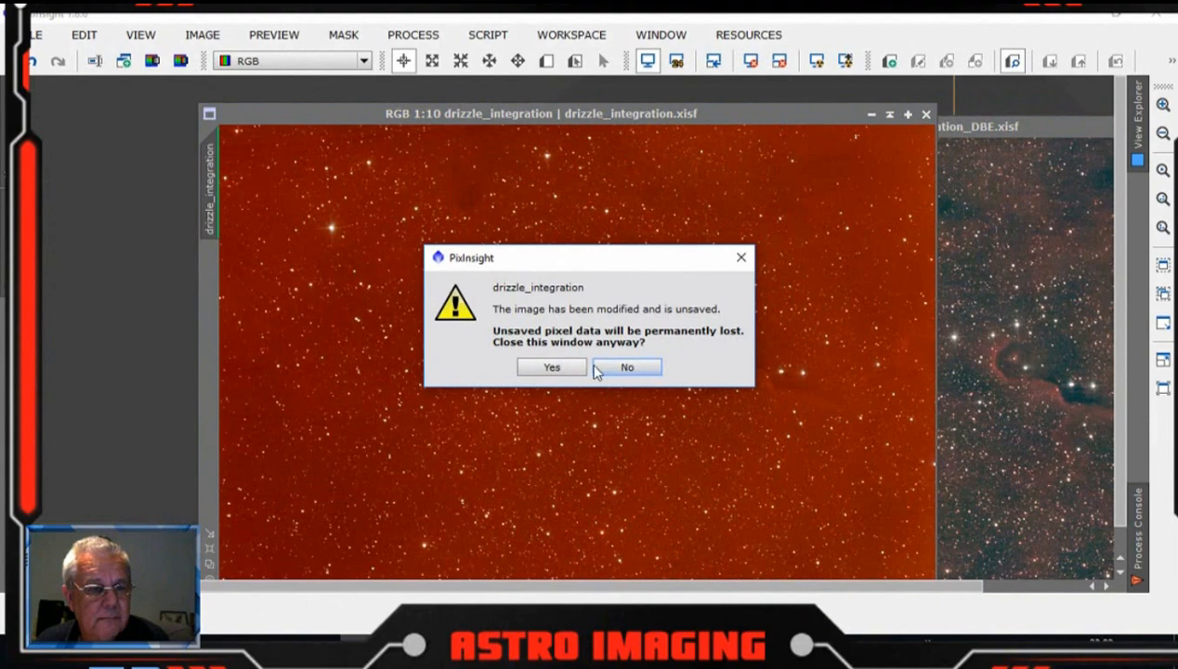
pyautogui.click(564, 370)
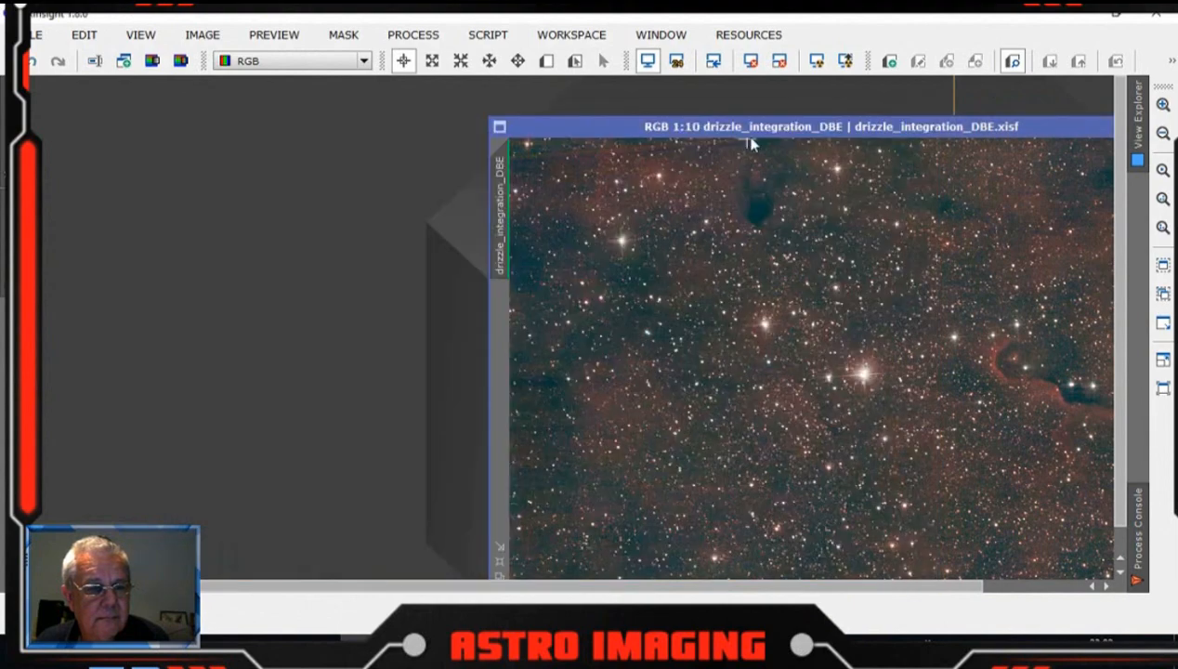
# Step: Create a preview over a star-free background patch near the bright central star of the DBE image
pyautogui.moveTo(755, 126); pyautogui.dragTo(423, 105)
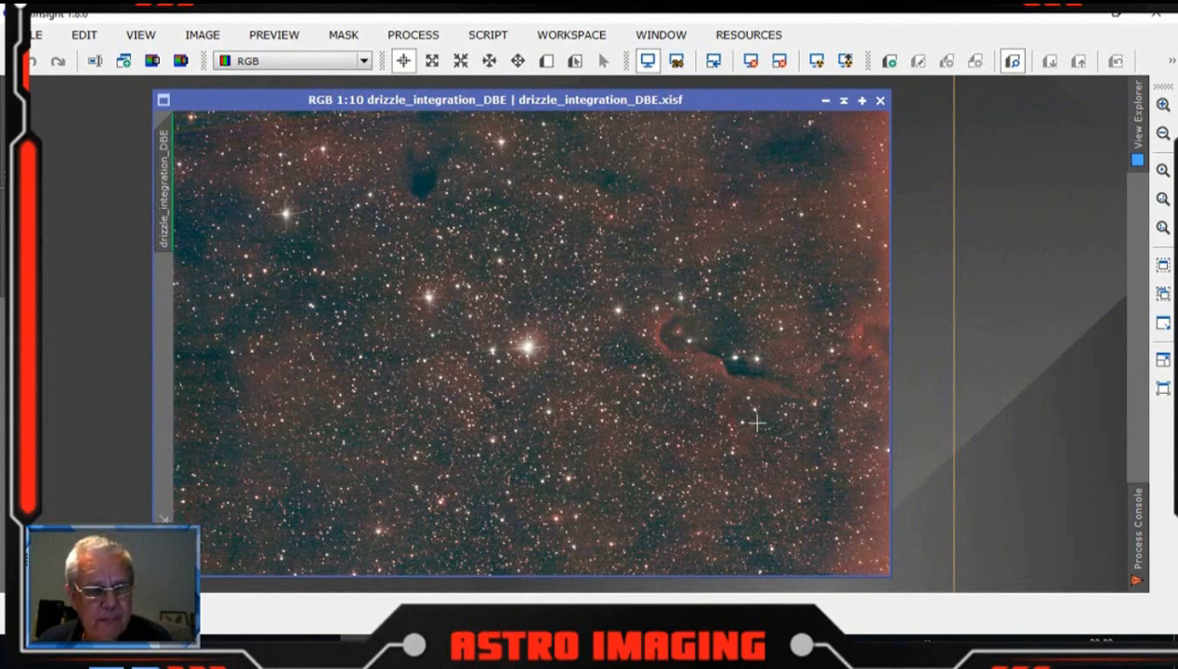
pyautogui.moveTo(686, 103); pyautogui.dragTo(643, 101)
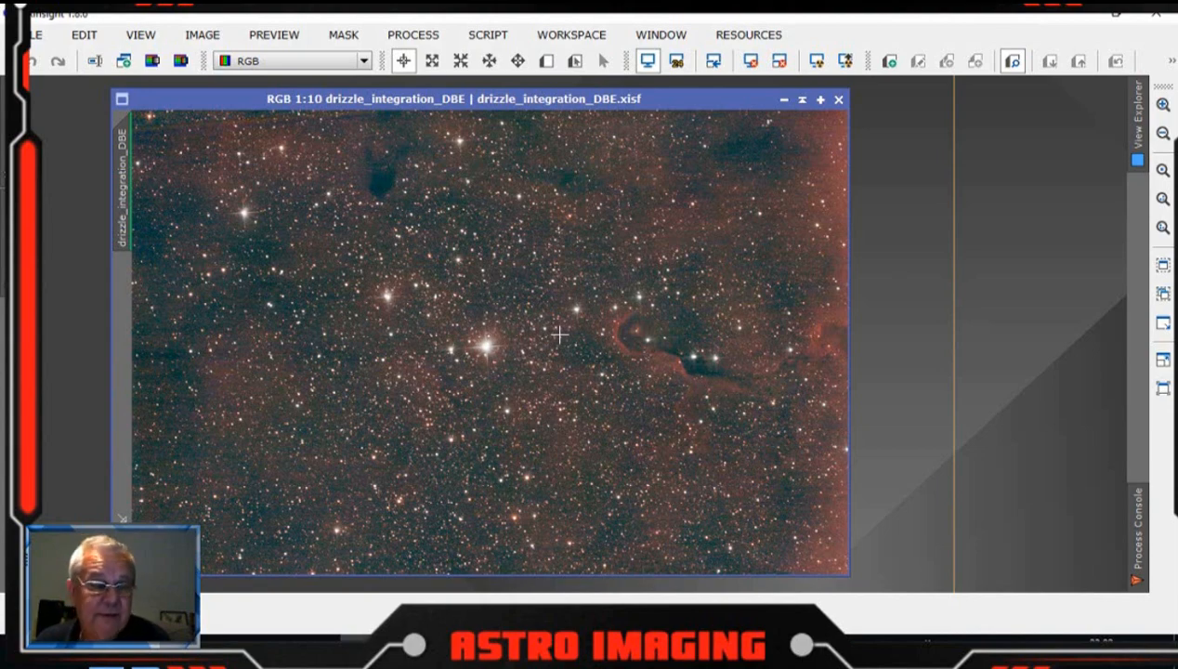
pyautogui.scroll(8, 404, 396)
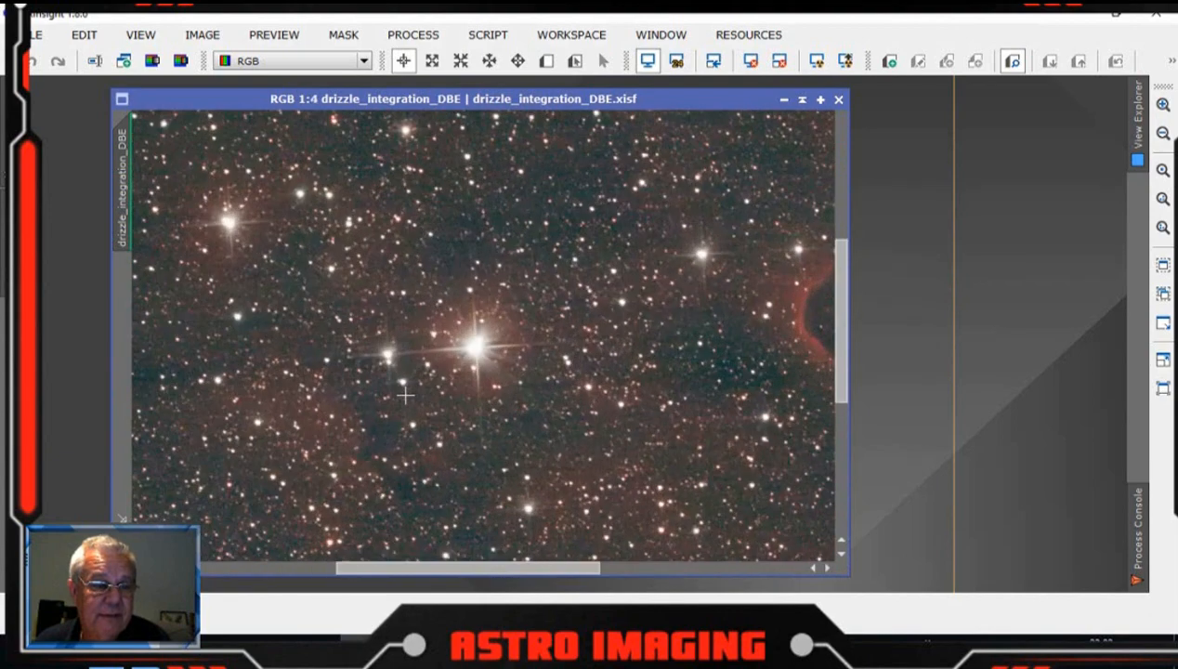
pyautogui.moveTo(464, 557); pyautogui.dragTo(200, 567)
pyautogui.scroll(3, 424, 442)
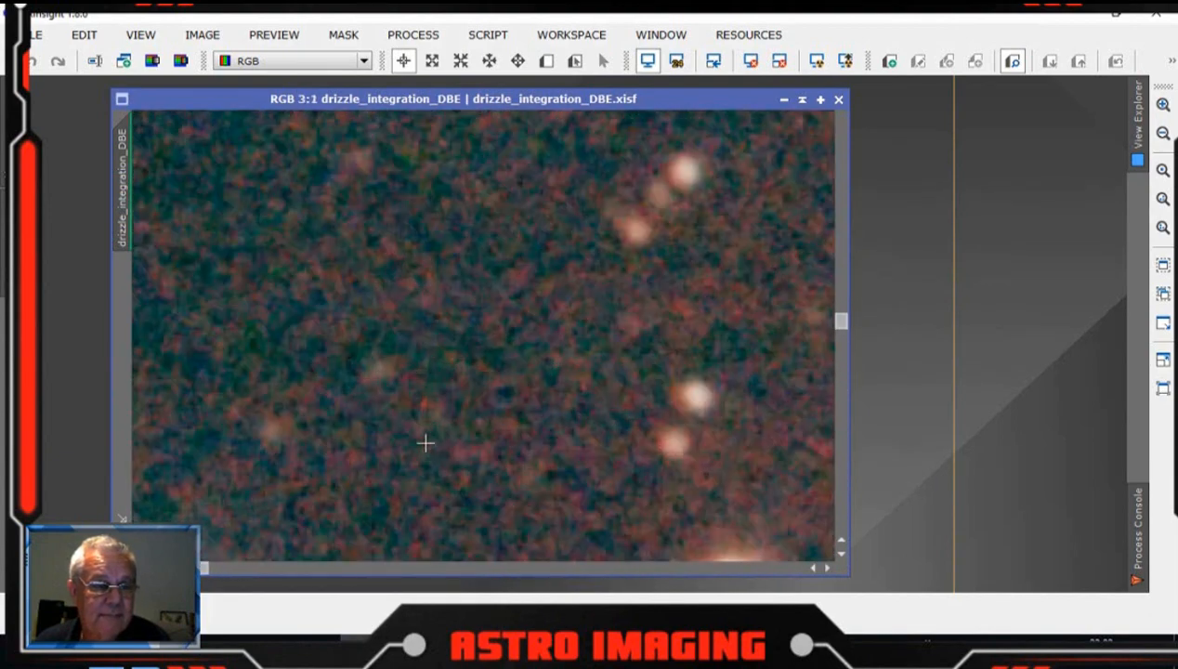
pyautogui.moveTo(836, 328); pyautogui.dragTo(841, 218)
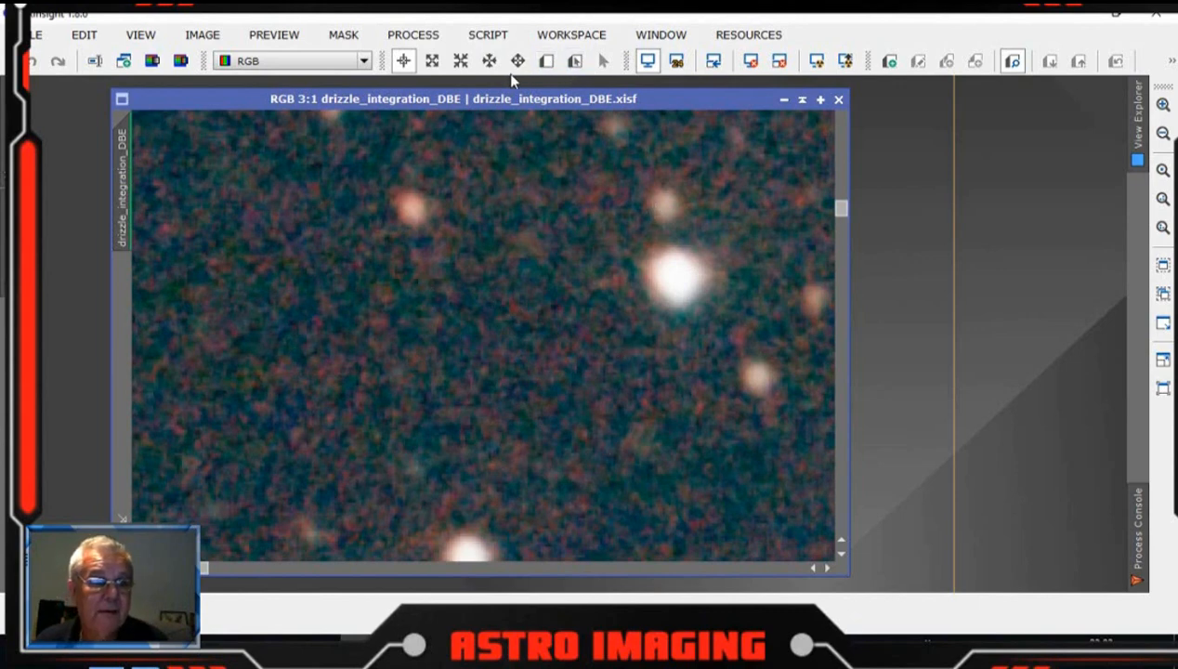
pyautogui.click(546, 60)
pyautogui.moveTo(294, 267); pyautogui.dragTo(577, 463)
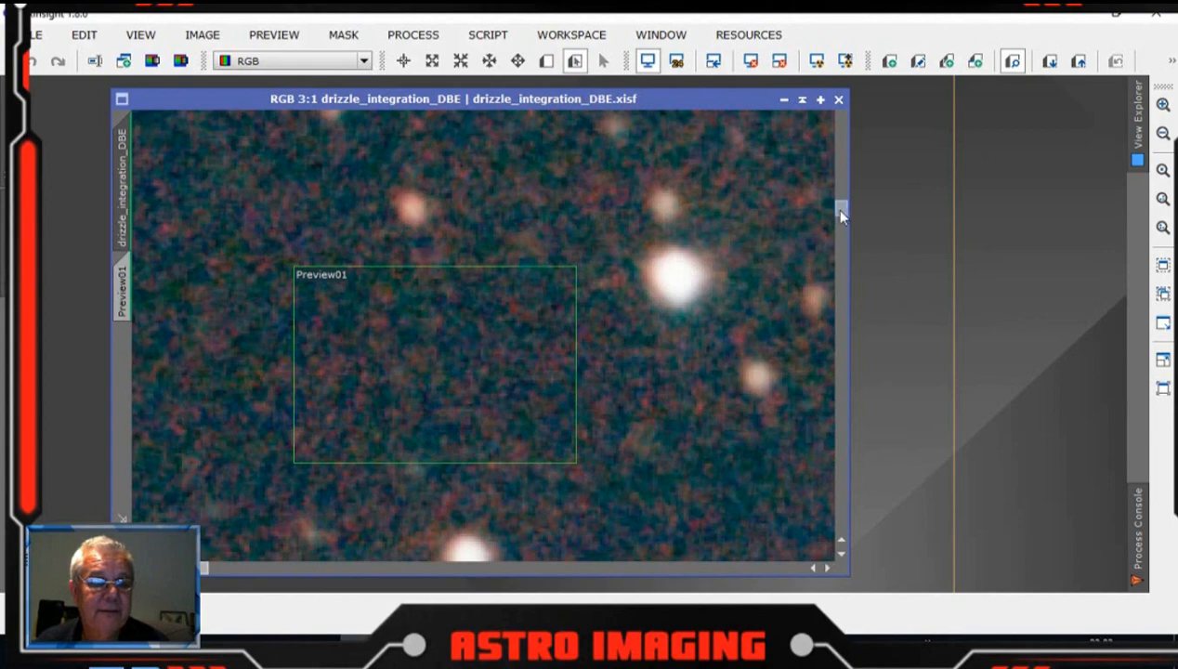
# Step: Add two more previews over star-free background patches further down the image
pyautogui.moveTo(842, 213); pyautogui.dragTo(841, 276)
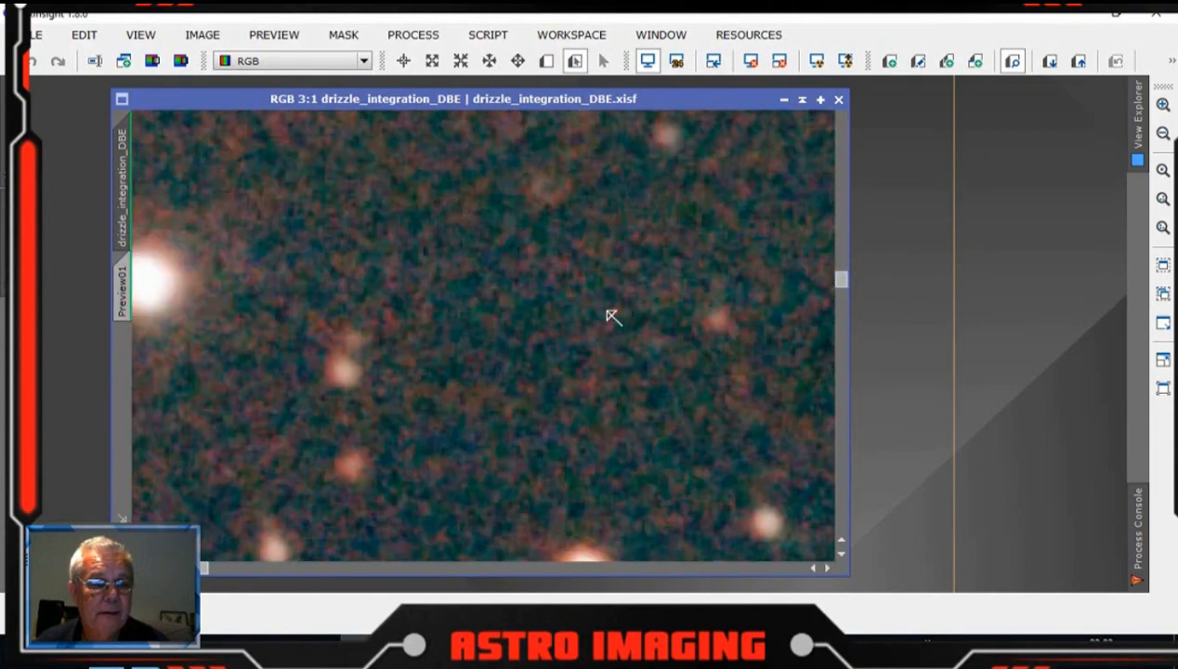
pyautogui.moveTo(439, 269); pyautogui.dragTo(657, 467)
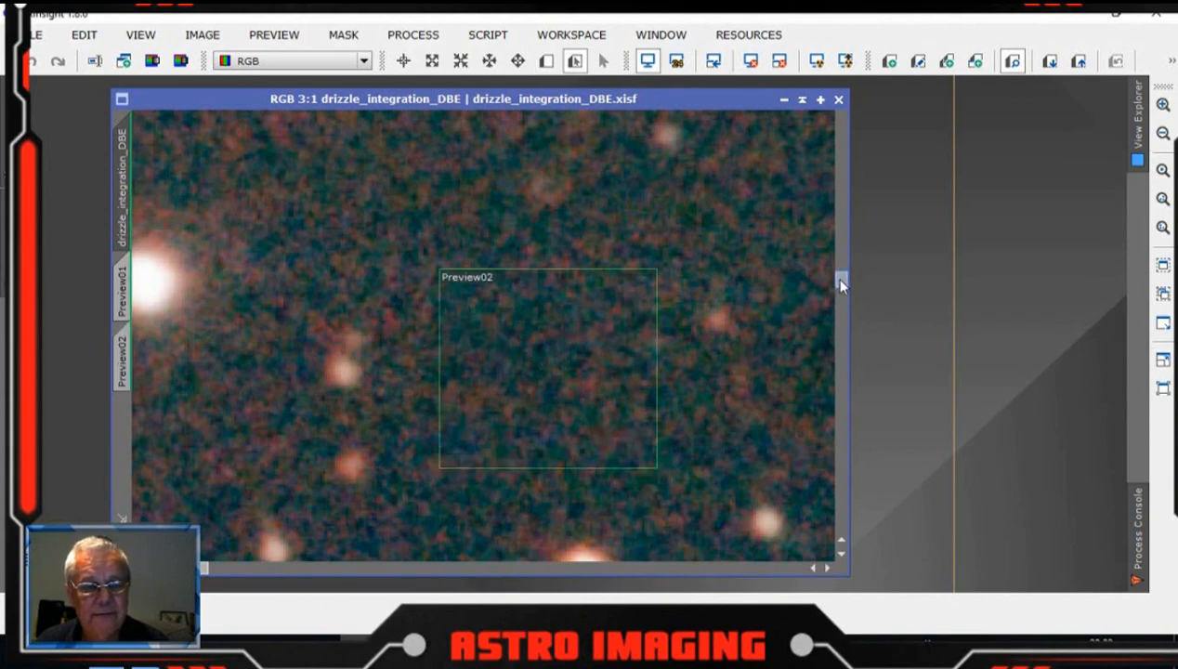
pyautogui.moveTo(842, 278); pyautogui.dragTo(842, 368)
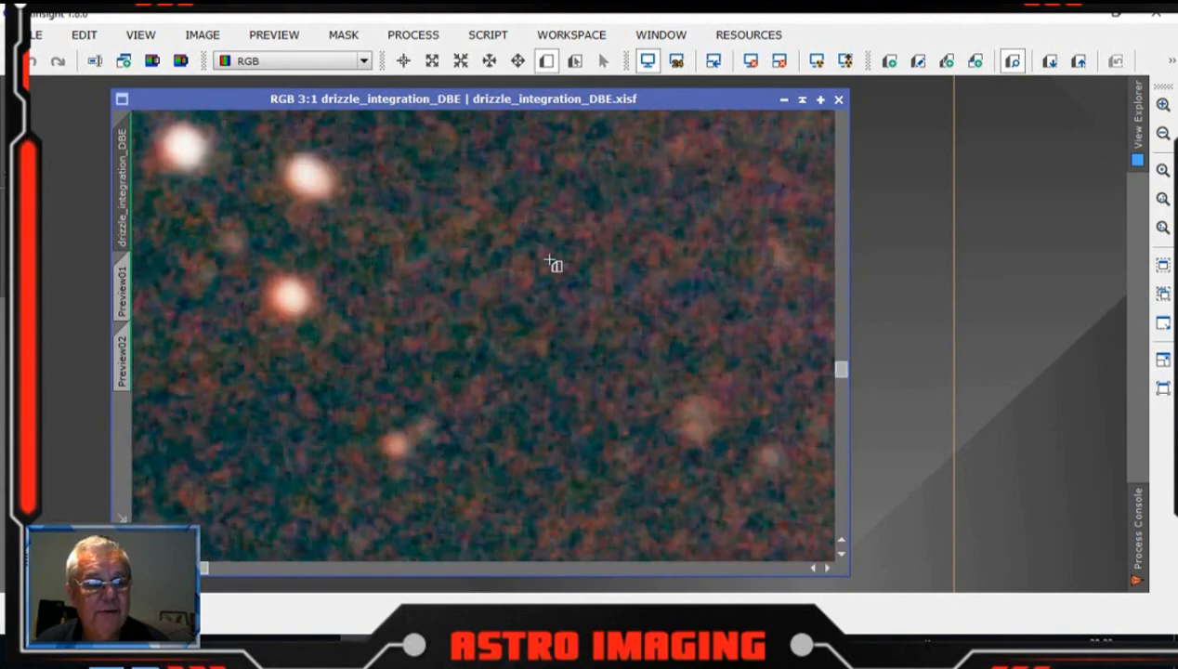
pyautogui.moveTo(460, 193); pyautogui.dragTo(696, 366)
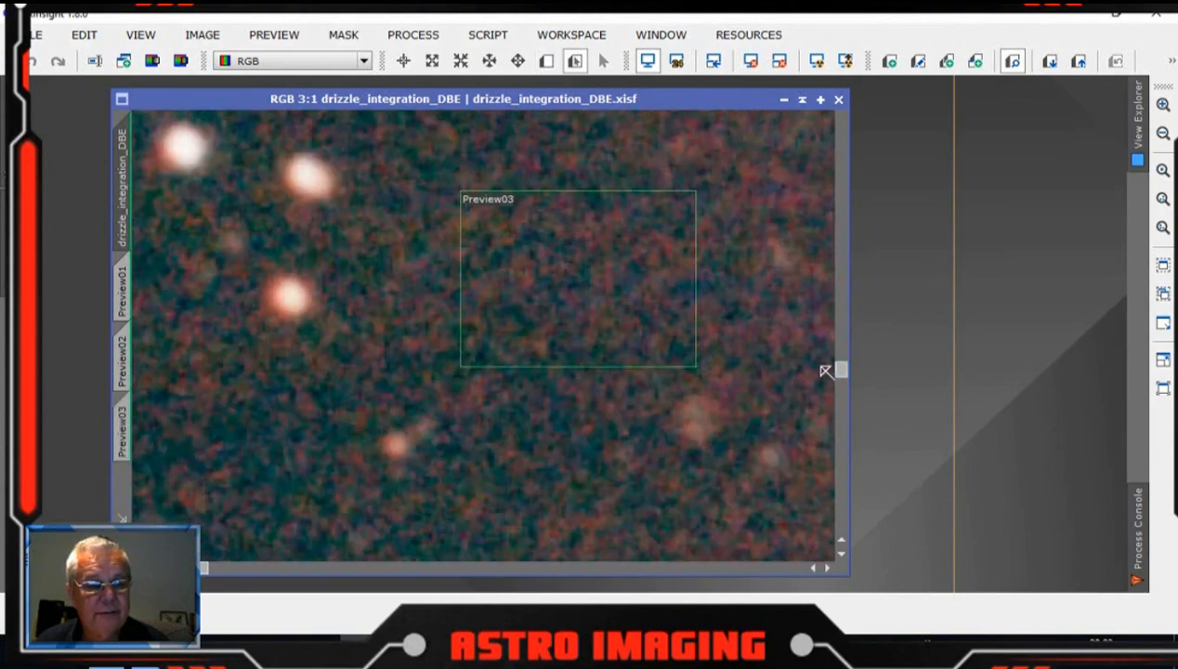
# Step: Add two further previews over empty background areas lower in the image
pyautogui.moveTo(843, 374); pyautogui.dragTo(840, 406)
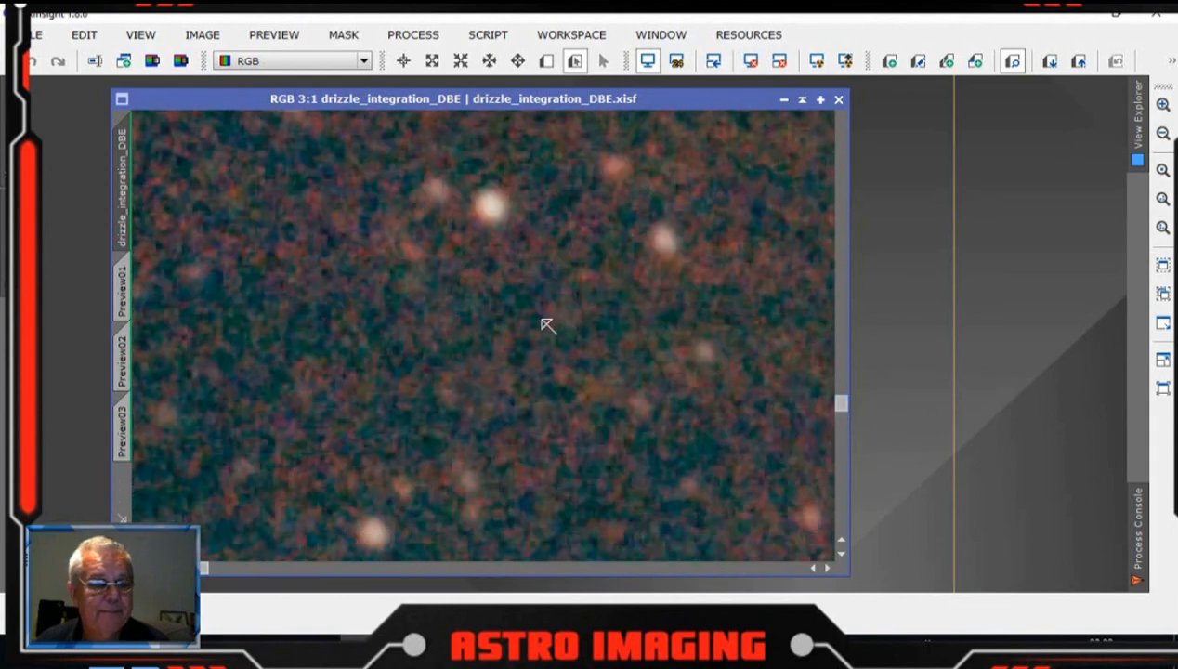
pyautogui.moveTo(299, 264); pyautogui.dragTo(549, 411)
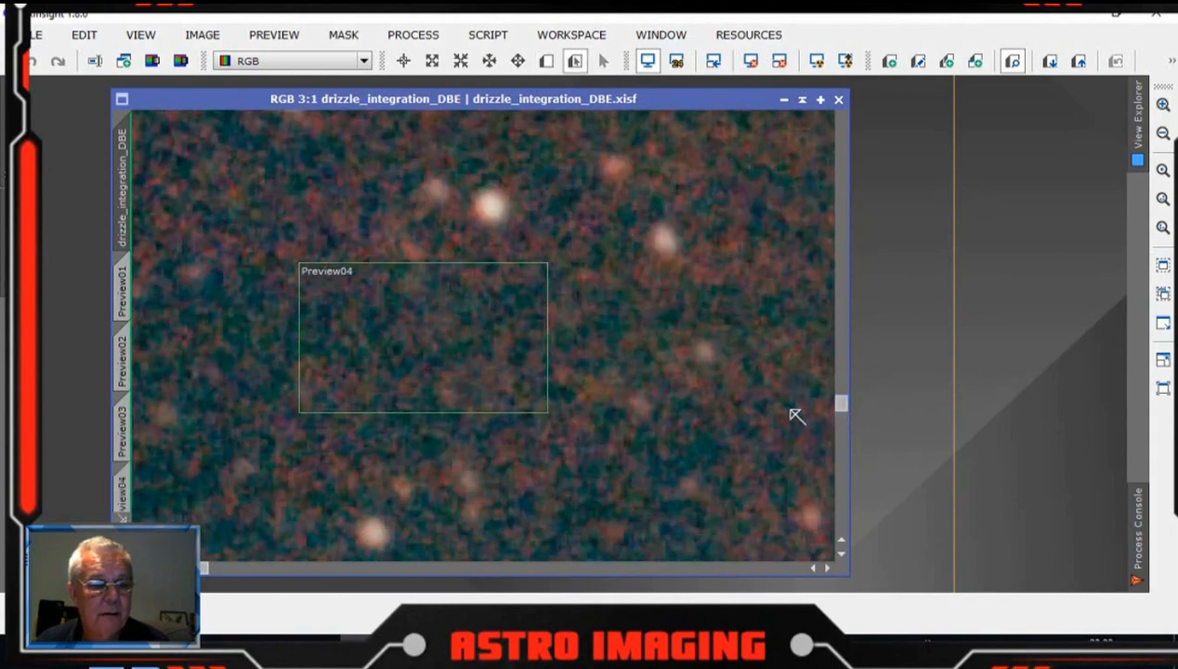
pyautogui.moveTo(841, 409); pyautogui.dragTo(838, 475)
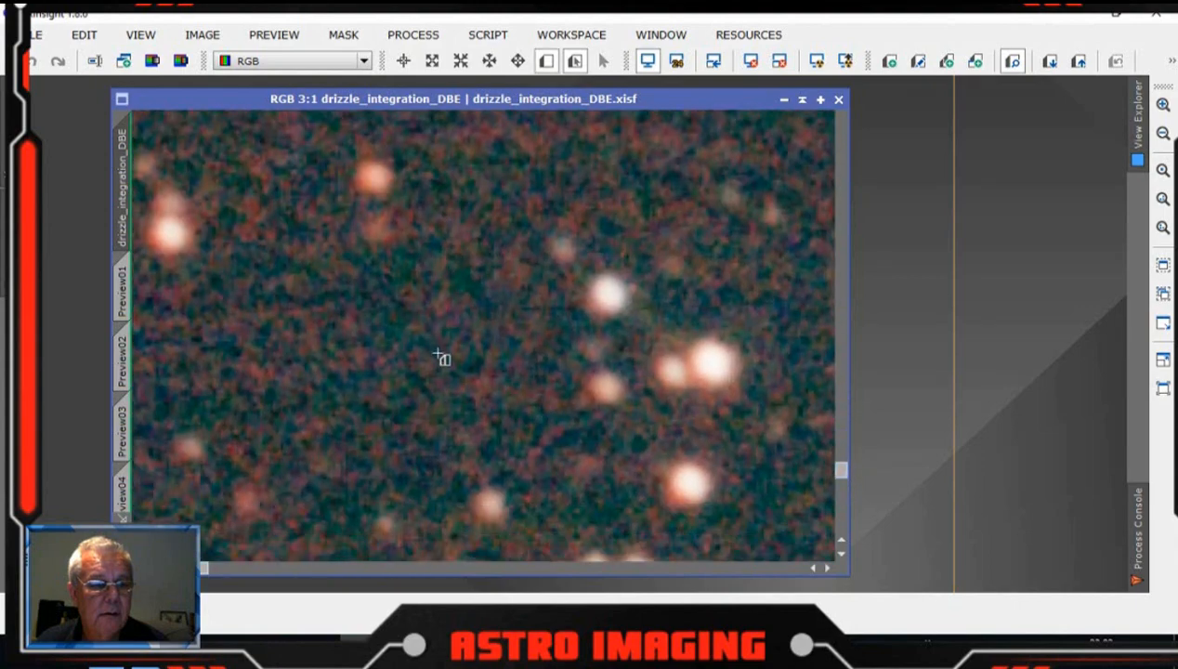
pyautogui.moveTo(294, 272); pyautogui.dragTo(514, 442)
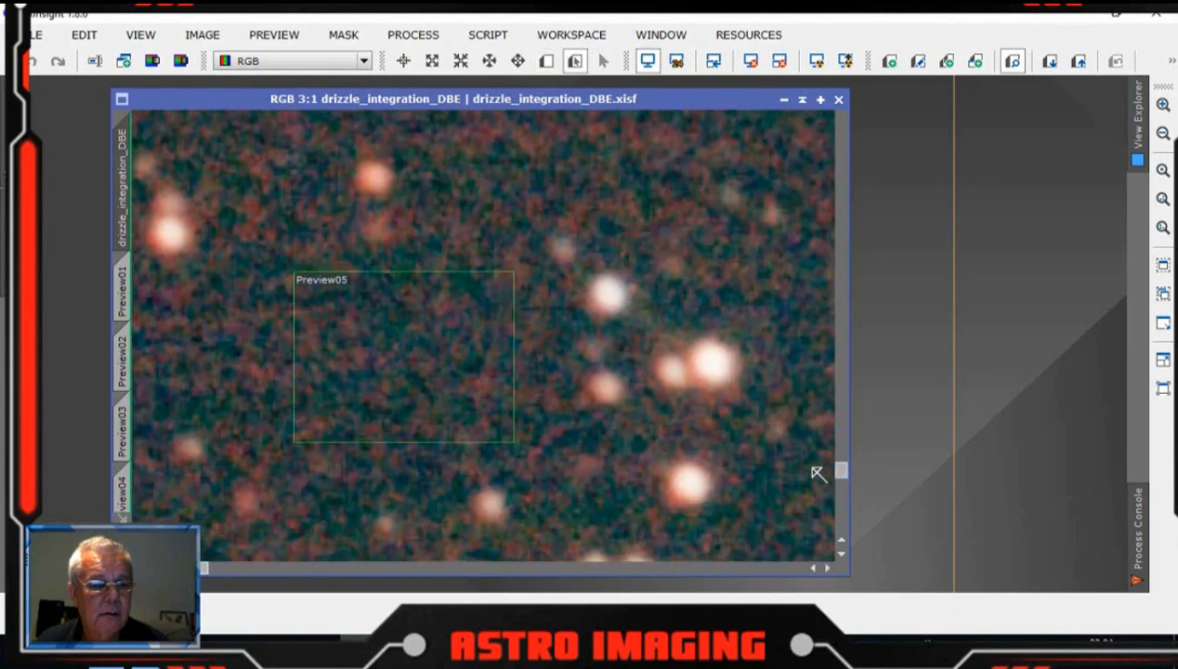
# Step: Create another background preview near the bottom-left of the image
pyautogui.moveTo(844, 475); pyautogui.dragTo(845, 533)
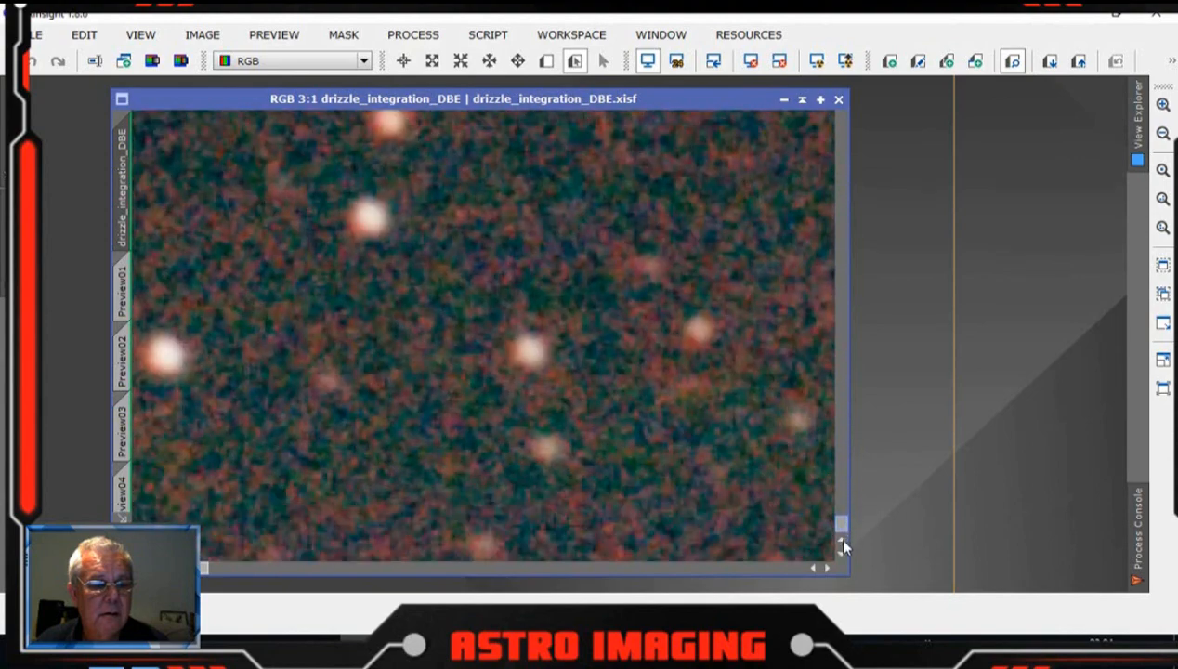
pyautogui.hotkey('alt', 'n')
pyautogui.moveTo(274, 425); pyautogui.dragTo(431, 537)
pyautogui.moveTo(203, 568); pyautogui.dragTo(795, 567)
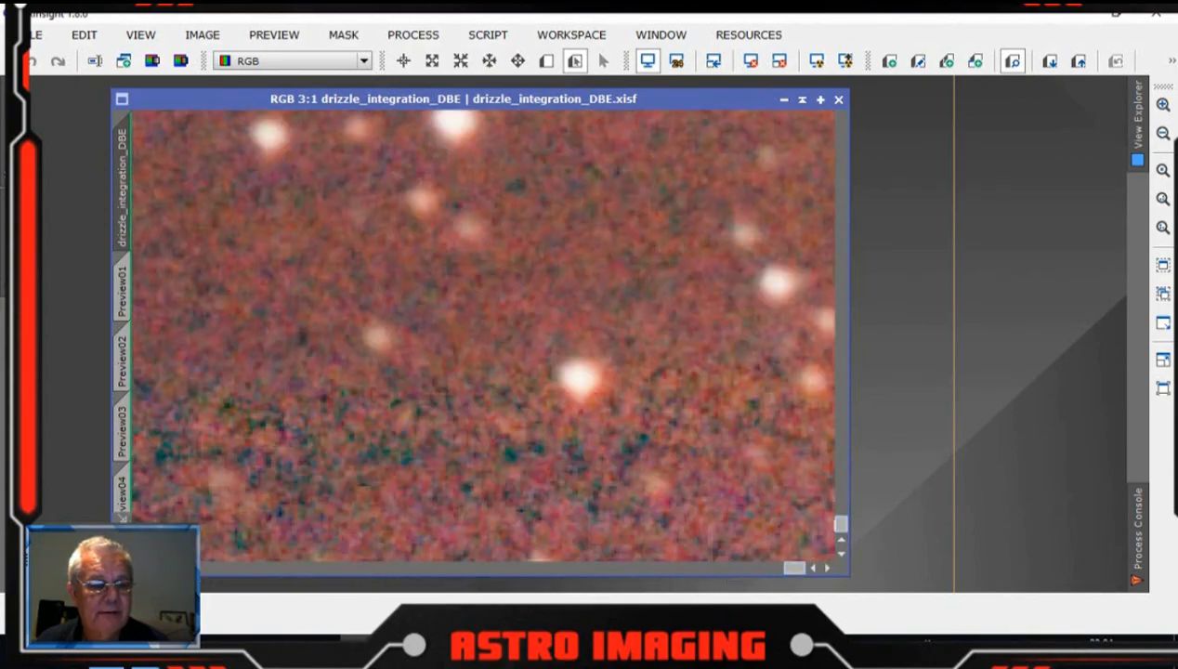
# Step: Create a seventh preview over a star-free background patch on the right side of the image
pyautogui.moveTo(842, 527); pyautogui.dragTo(818, 220)
pyautogui.moveTo(798, 569); pyautogui.dragTo(706, 555)
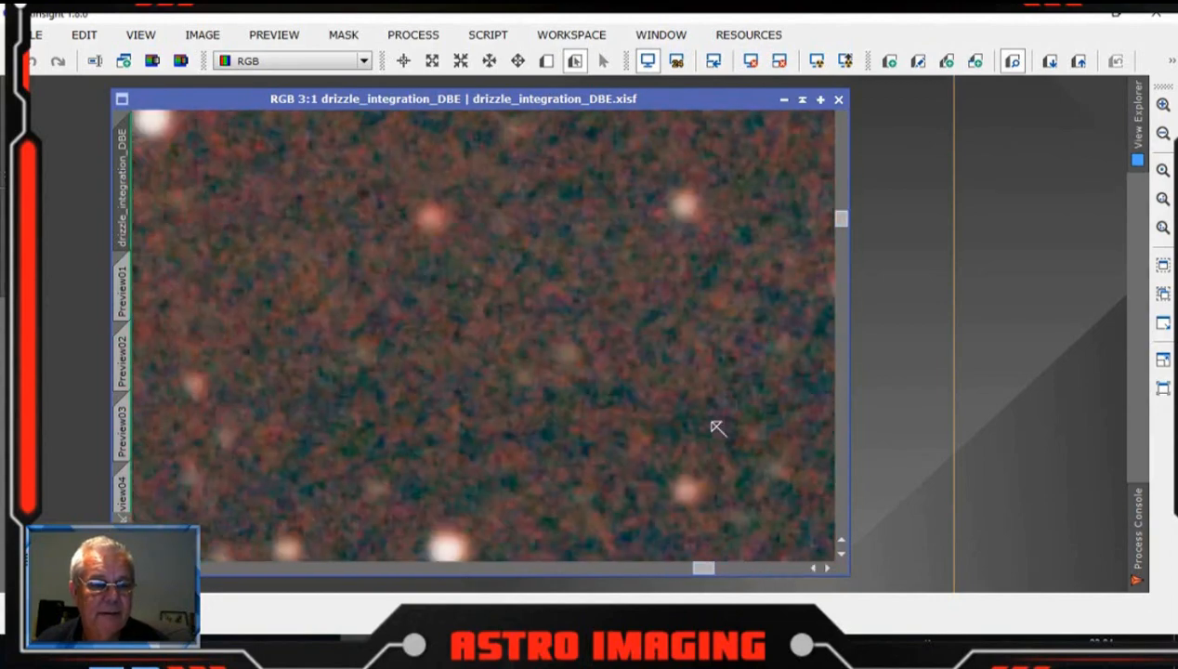
pyautogui.hotkey('alt', 'n')
pyautogui.moveTo(604, 262); pyautogui.dragTo(771, 424)
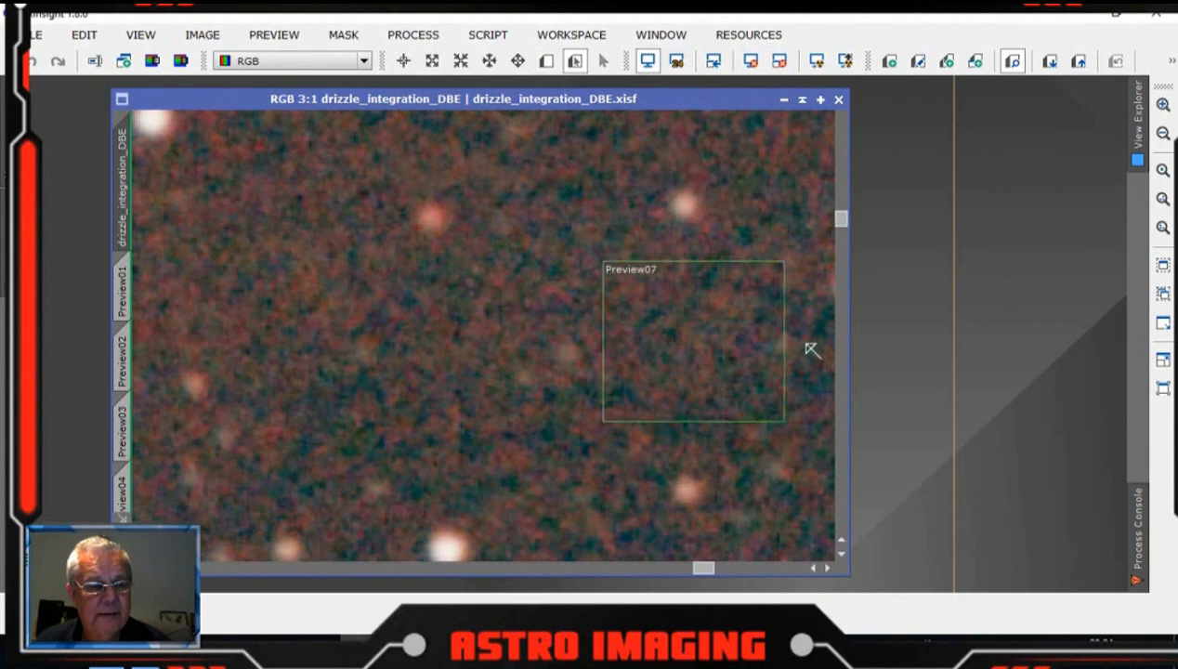
# Step: Create an eighth preview over an empty background area near the bottom-right of the image
pyautogui.moveTo(843, 207); pyautogui.dragTo(842, 525)
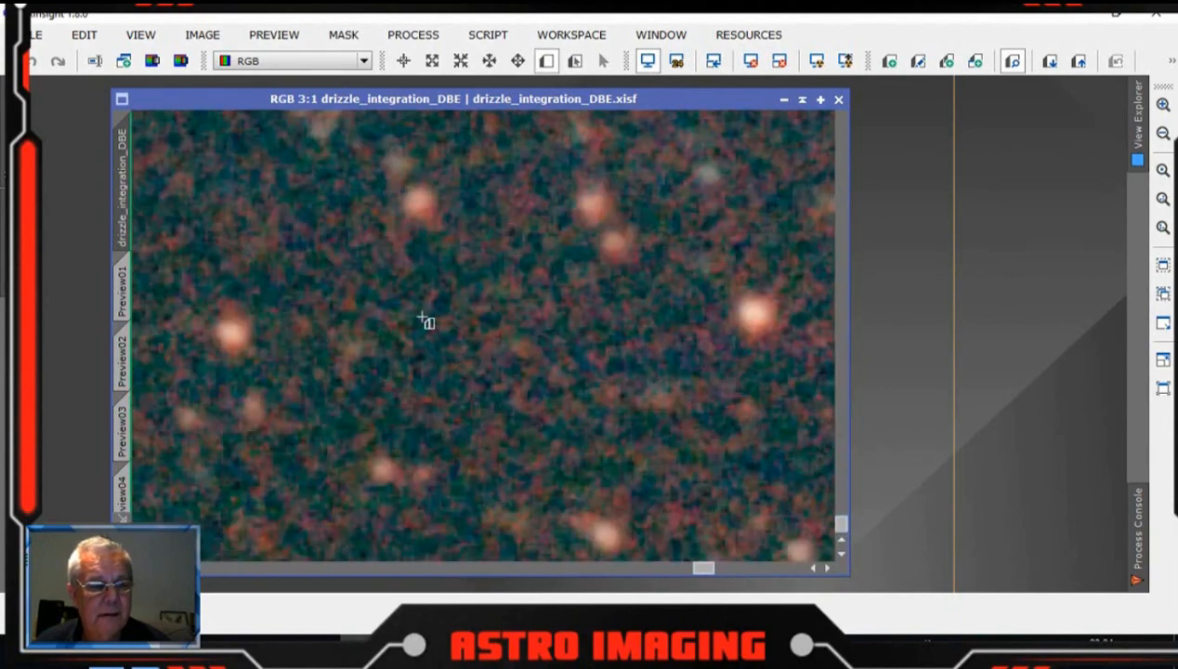
pyautogui.moveTo(417, 303); pyautogui.dragTo(628, 449)
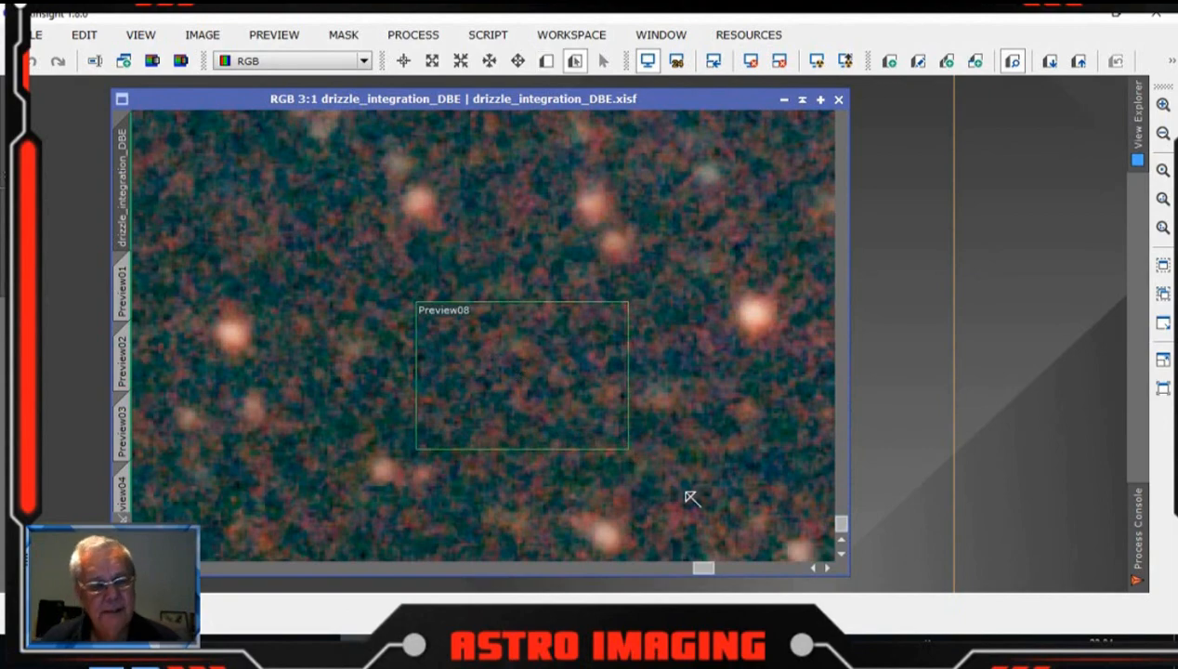
pyautogui.scroll(-10, 693, 321)
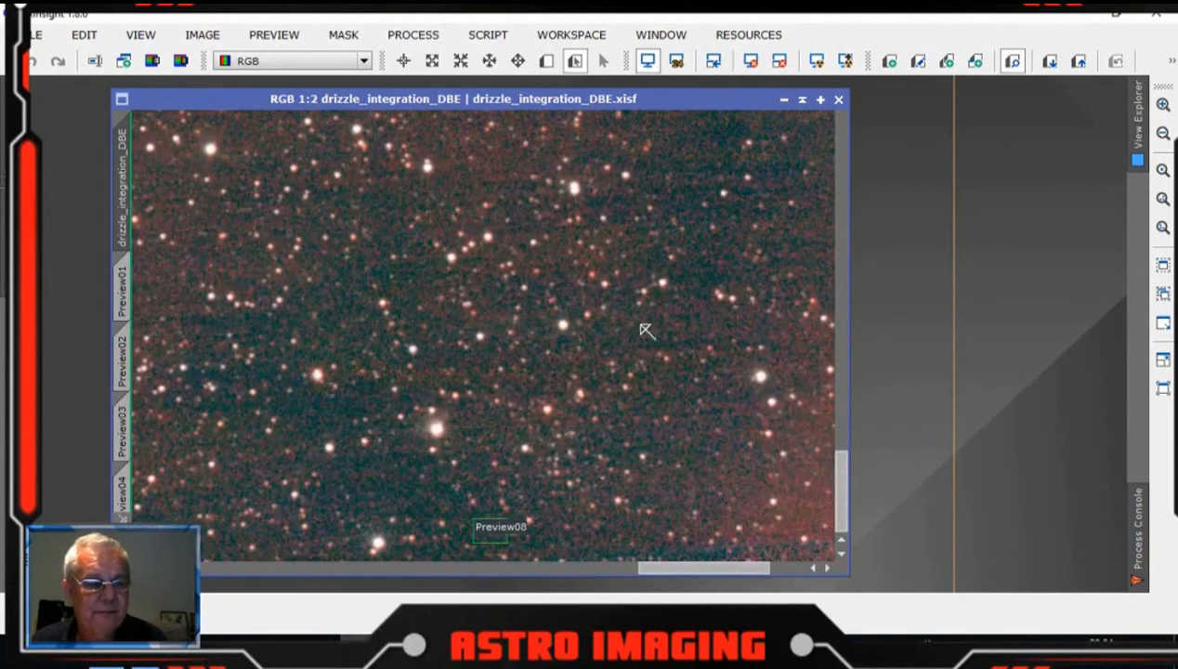
pyautogui.scroll(-3, 578, 335)
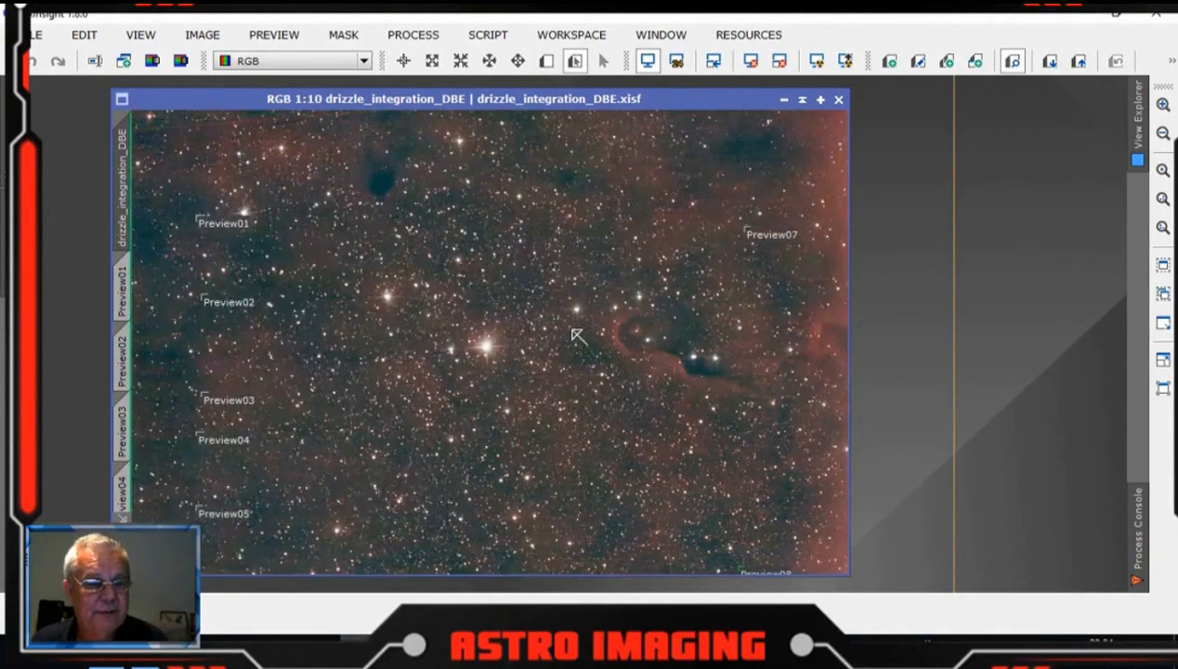
pyautogui.scroll(1, 577, 335)
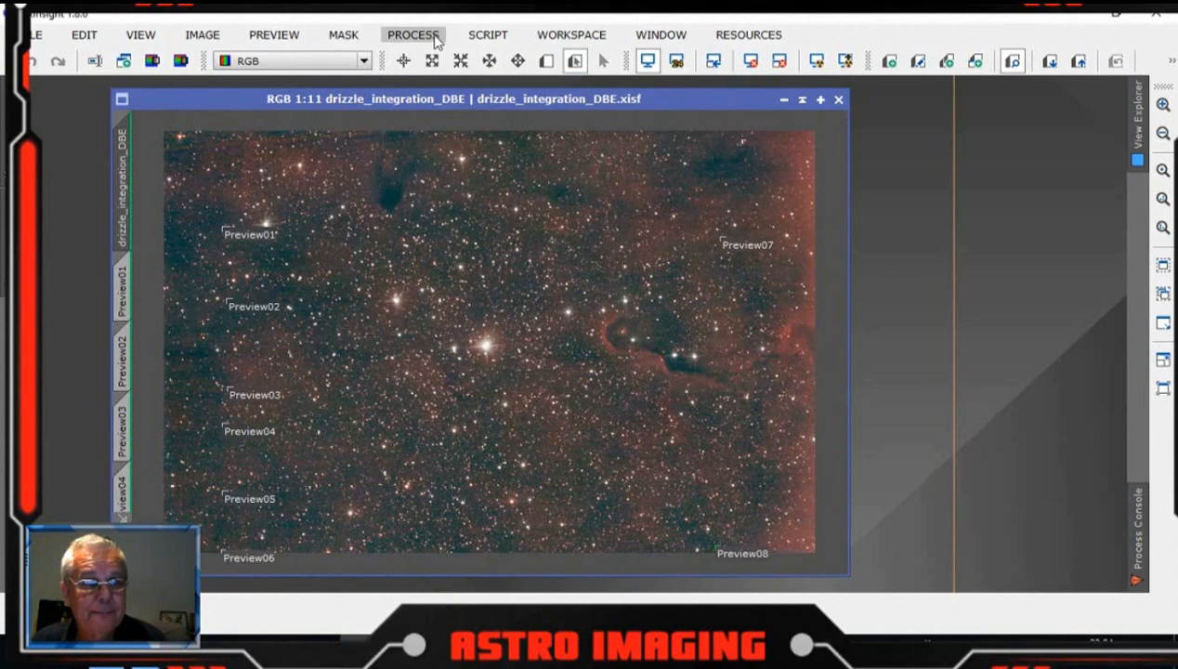
# Step: Run the PreviewAggregator script to combine all eight DBE previews into a new image
pyautogui.click(488, 34)
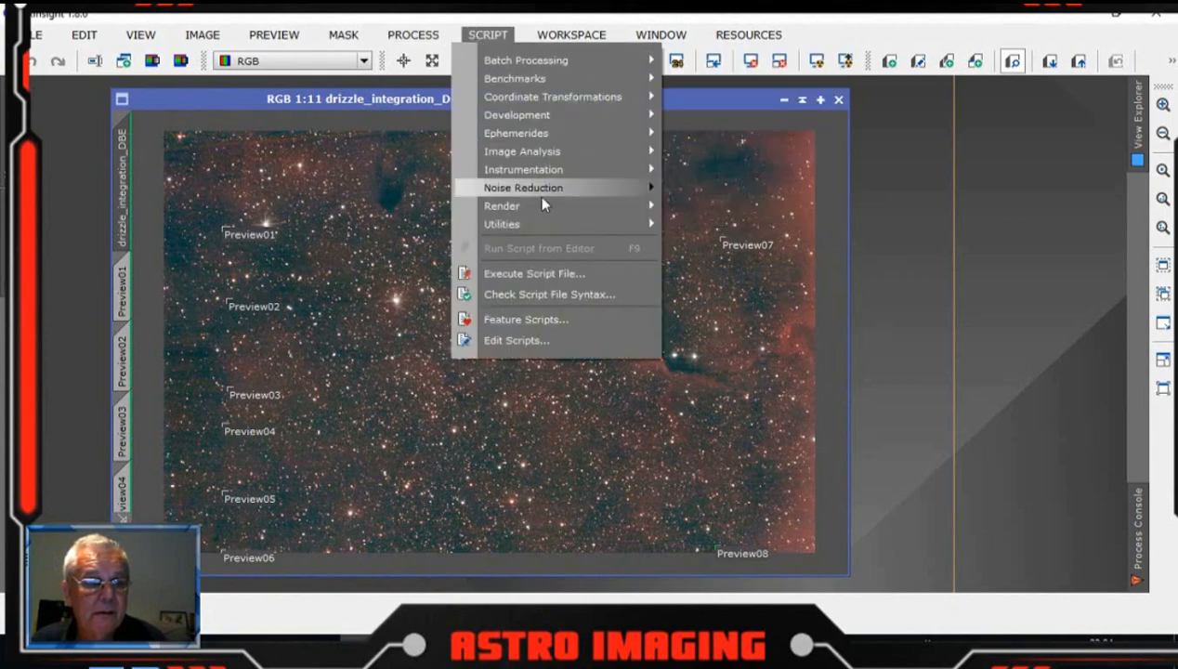
pyautogui.moveTo(541, 224)
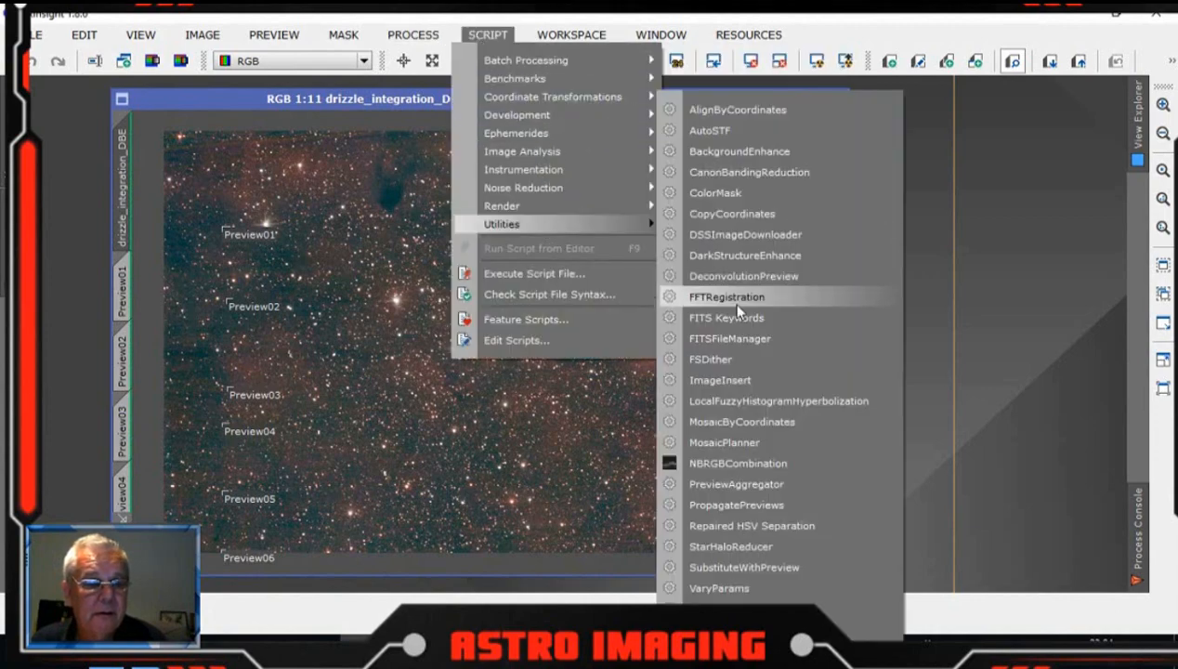
pyautogui.click(743, 487)
pyautogui.moveTo(643, 181); pyautogui.dragTo(683, 182)
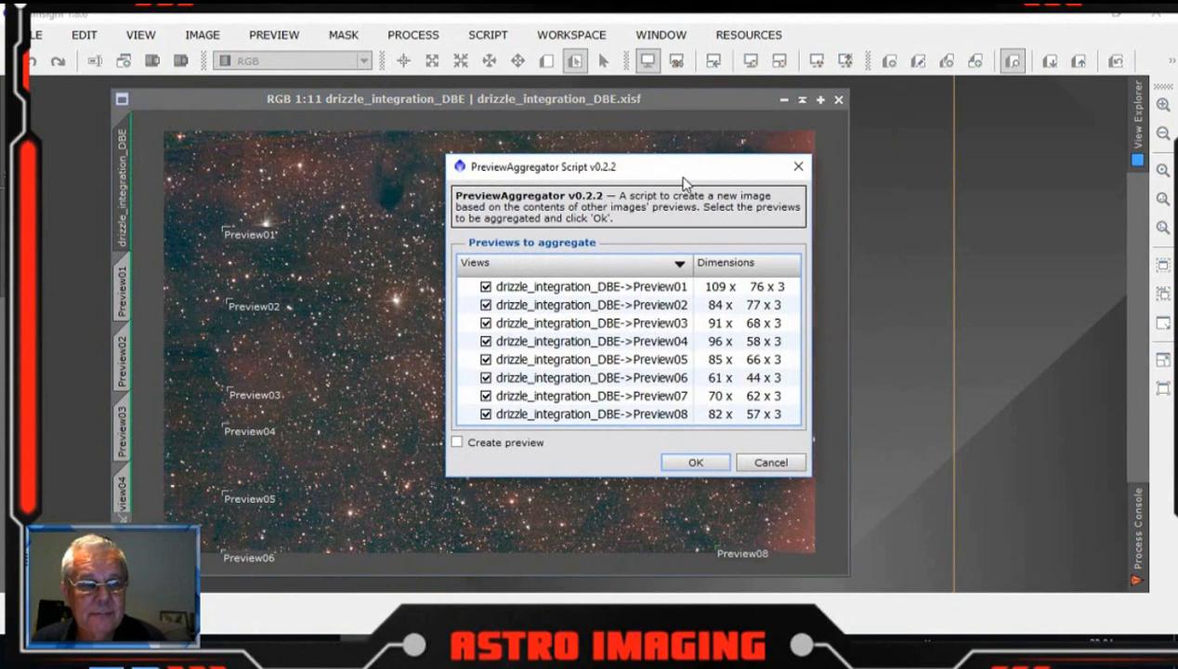
pyautogui.click(692, 462)
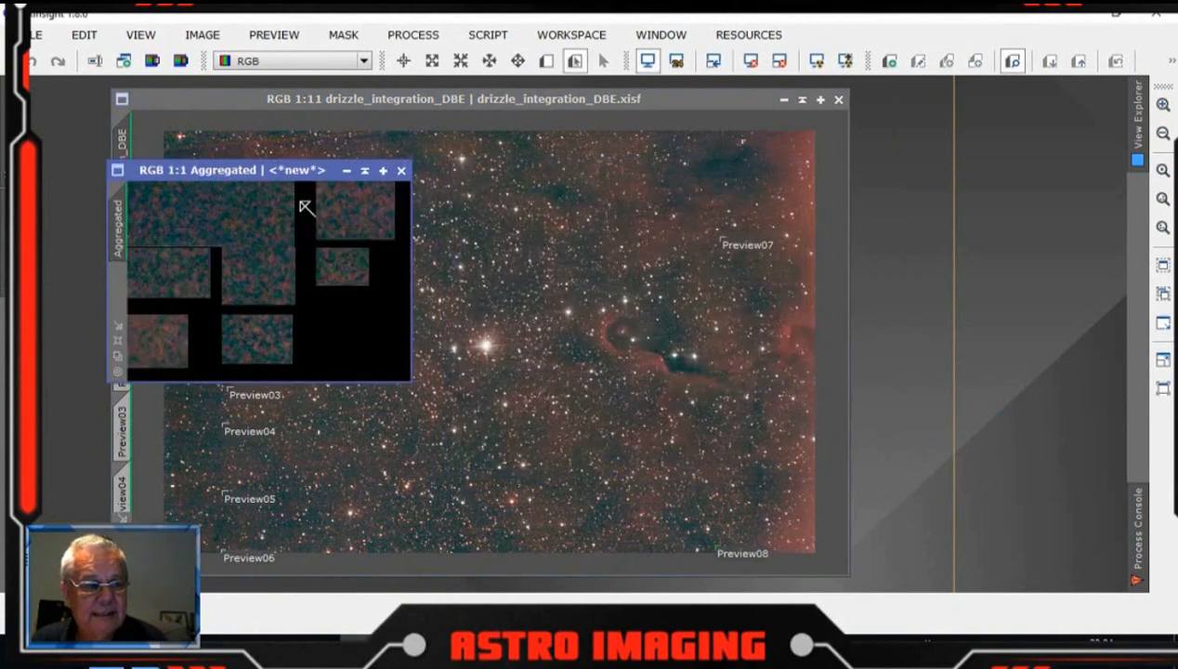
# Step: Move the Aggregated image window aside and collapse it to the bottom of the workspace
pyautogui.moveTo(267, 169); pyautogui.dragTo(923, 230)
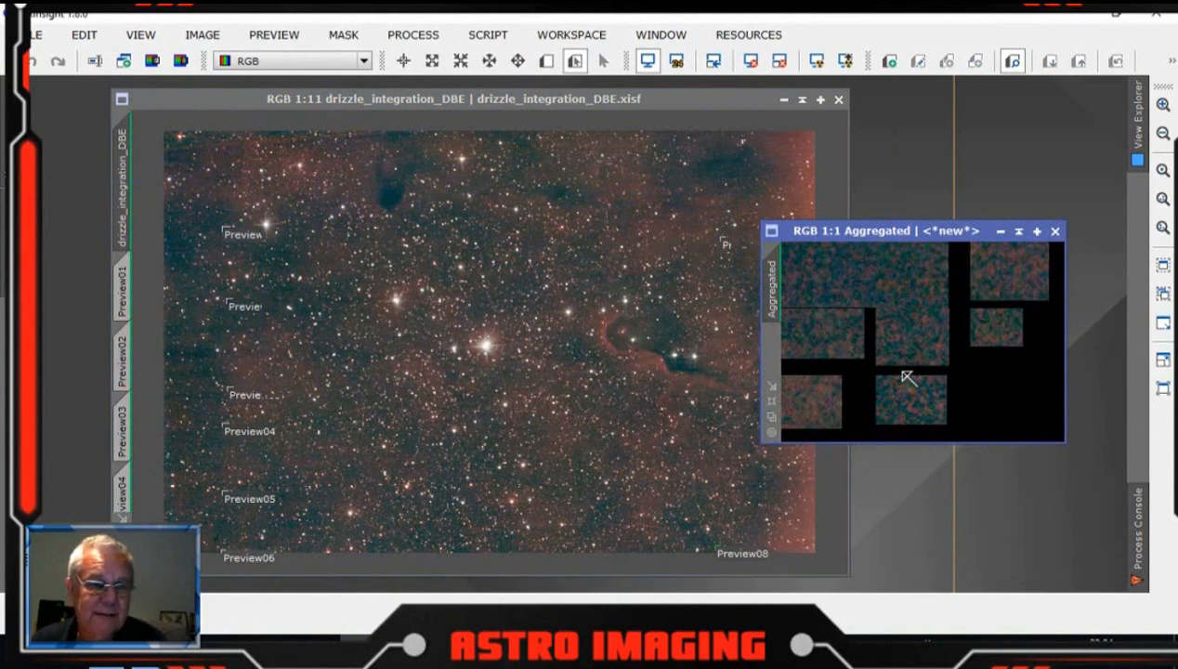
pyautogui.click(1019, 237)
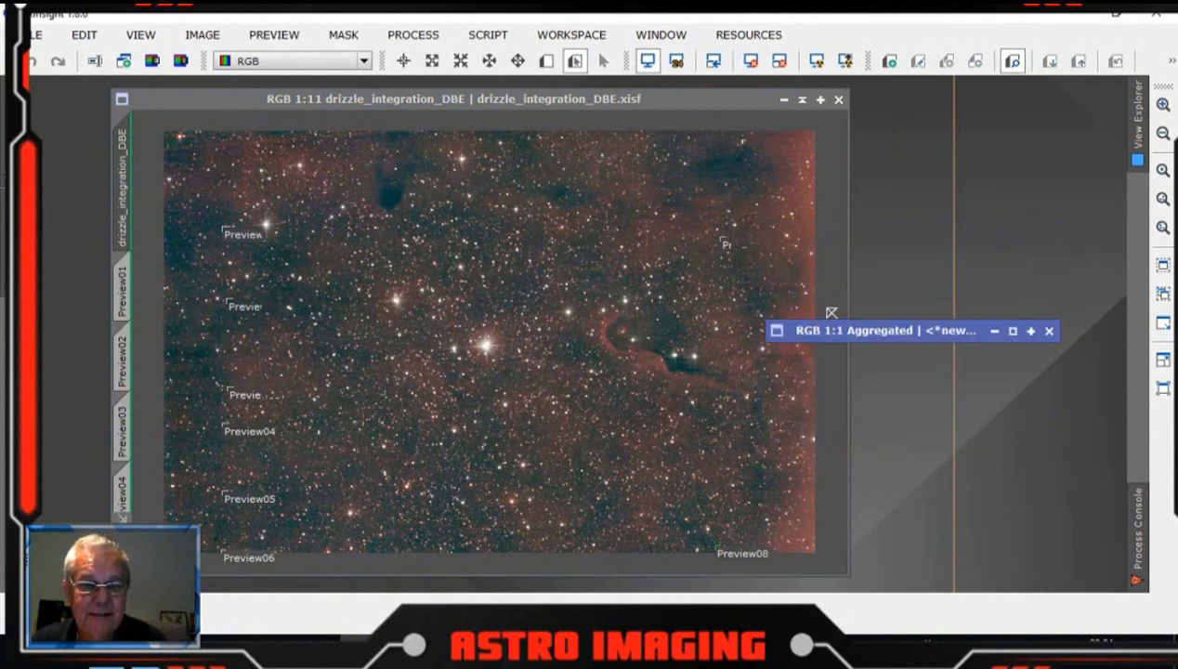
pyautogui.moveTo(927, 335); pyautogui.dragTo(999, 580)
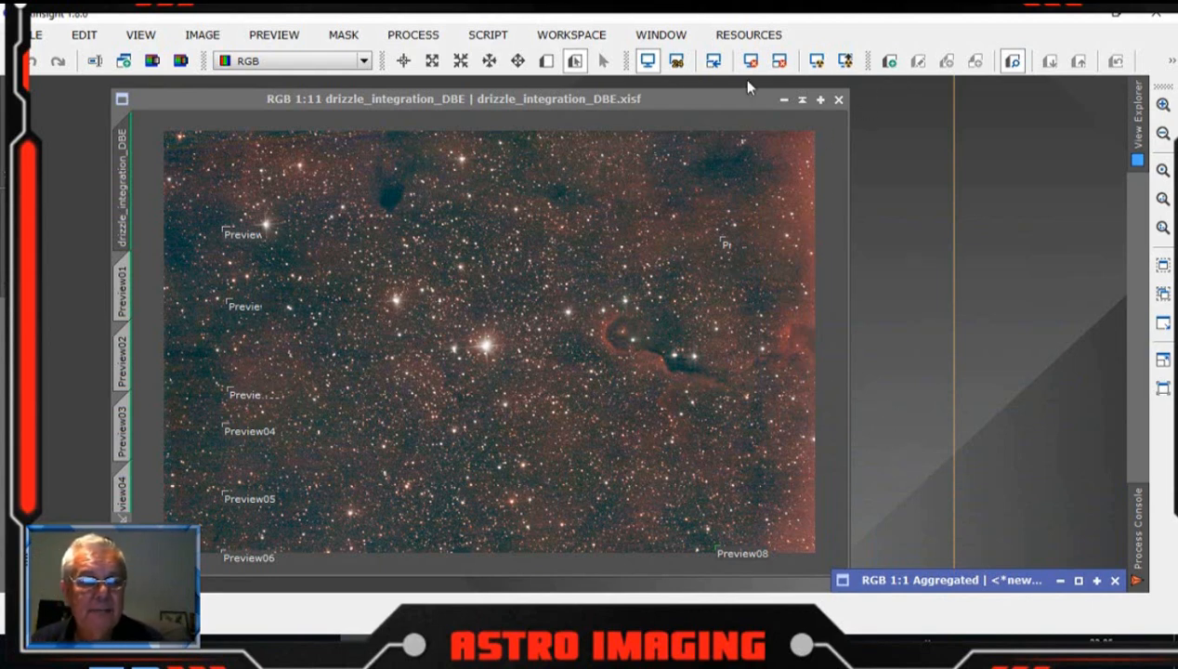
# Step: Open BackgroundNeutralization and set its reference image to Aggregated
pyautogui.click(413, 35)
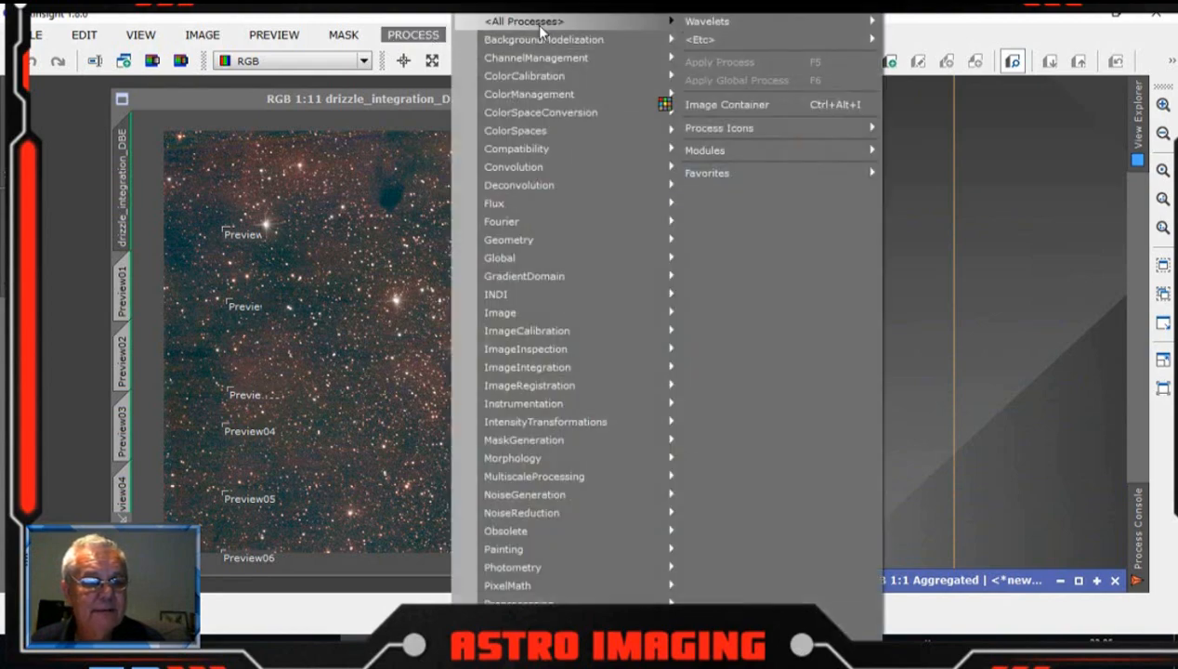
pyautogui.moveTo(534, 25)
pyautogui.click(489, 232)
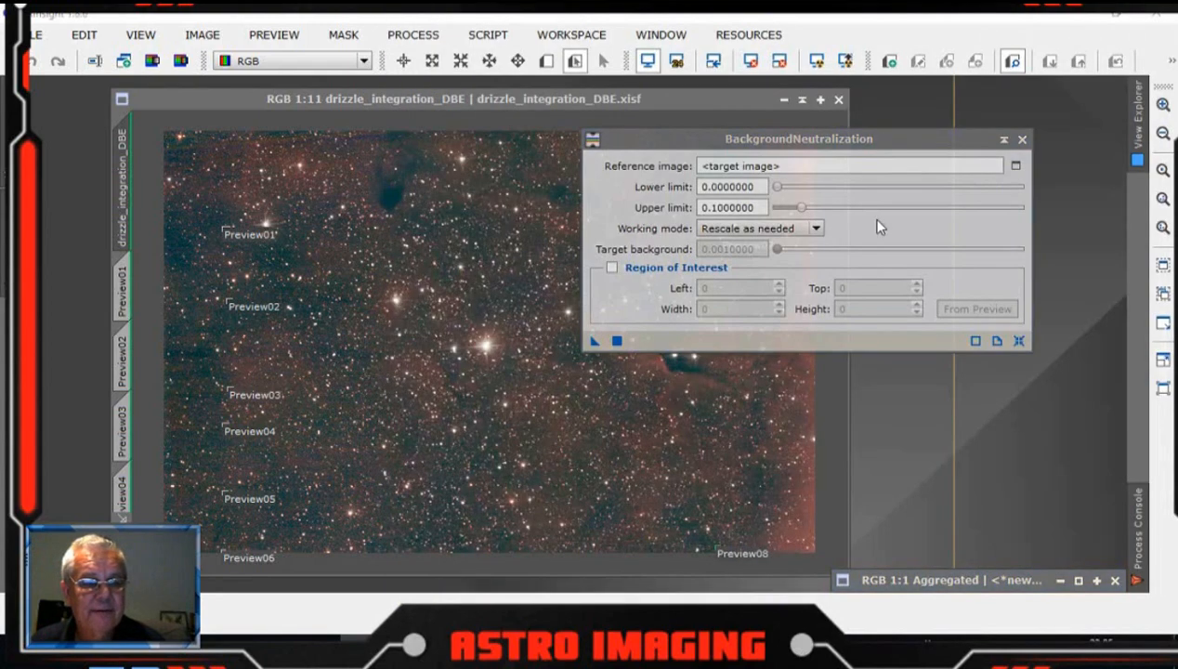
pyautogui.moveTo(870, 142); pyautogui.dragTo(841, 134)
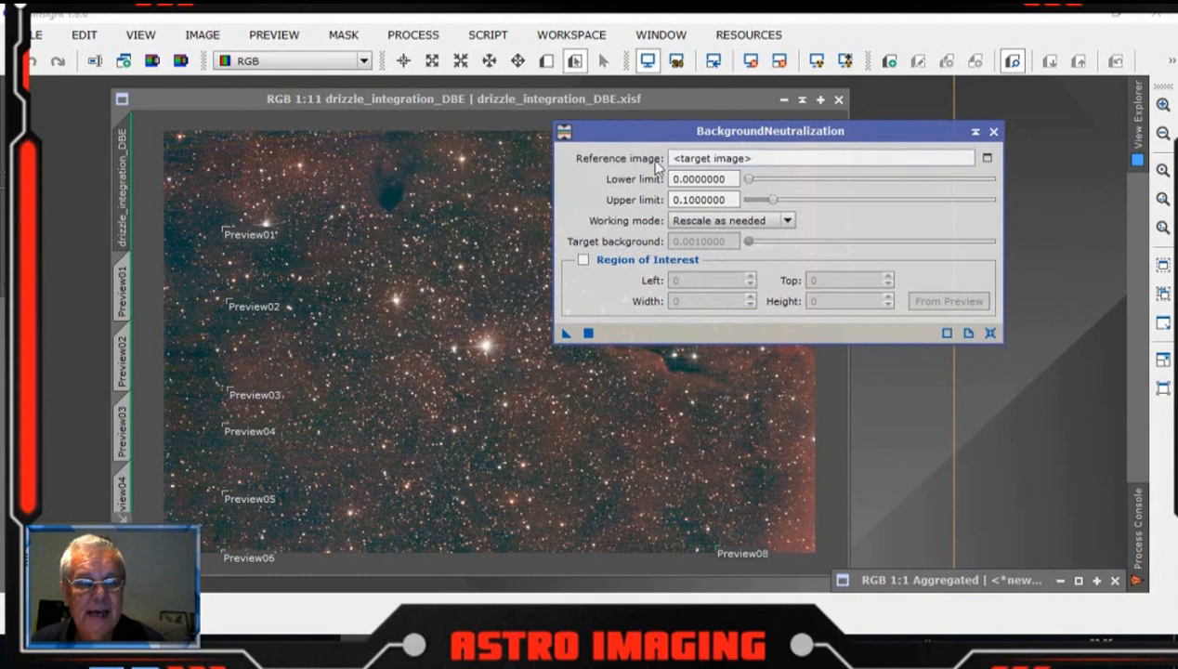
pyautogui.click(987, 158)
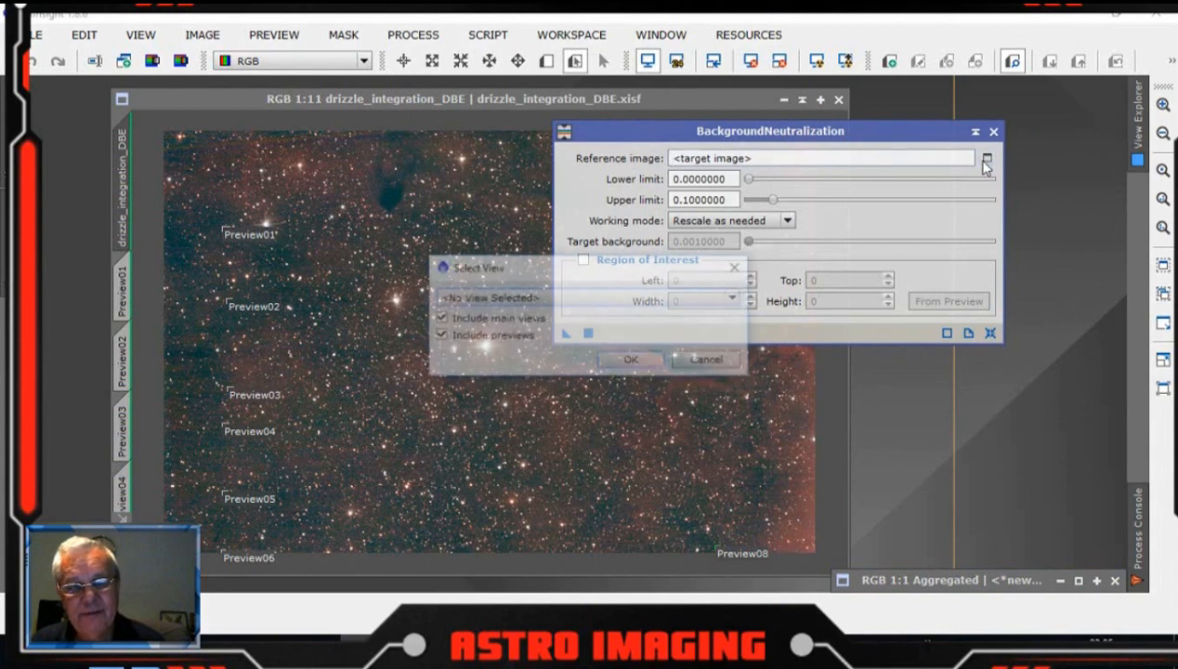
pyautogui.click(736, 298)
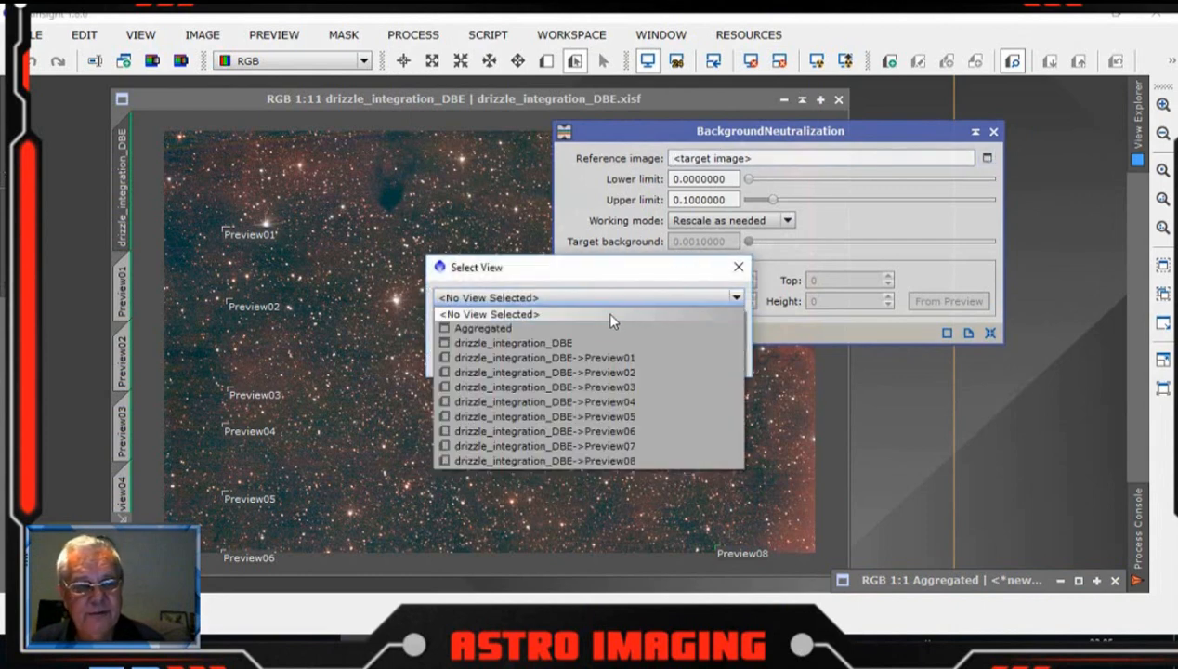
pyautogui.click(513, 325)
pyautogui.click(632, 360)
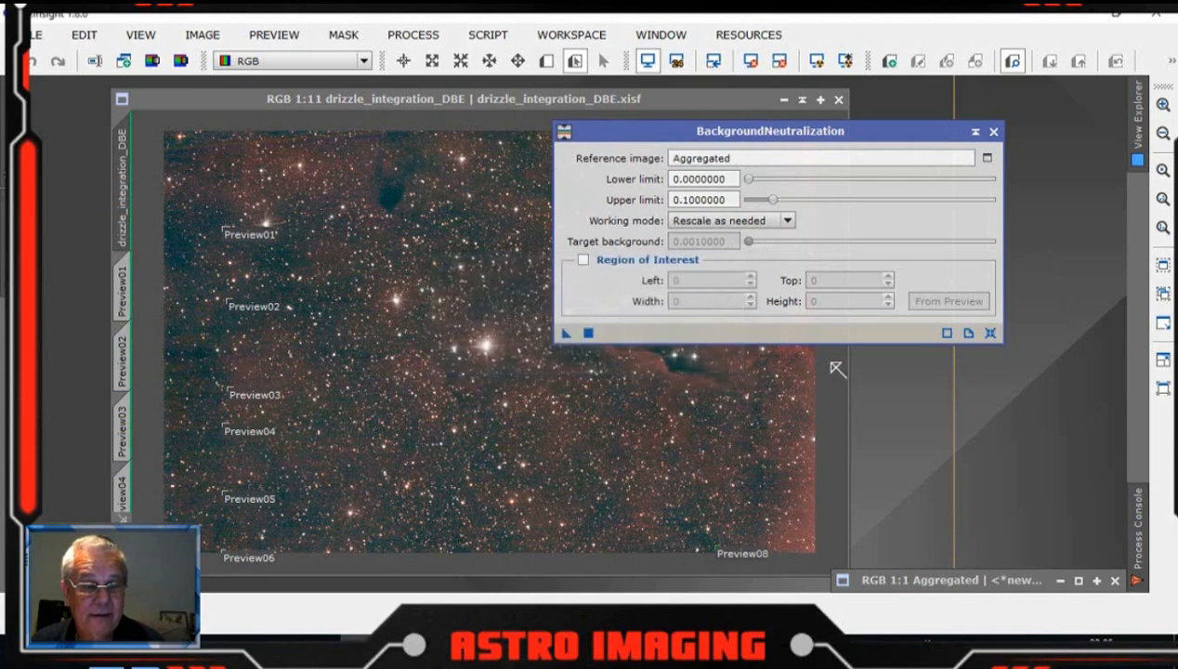
# Step: Apply BackgroundNeutralization to the DBE image and close the tool
pyautogui.moveTo(844, 131); pyautogui.dragTo(1038, 27)
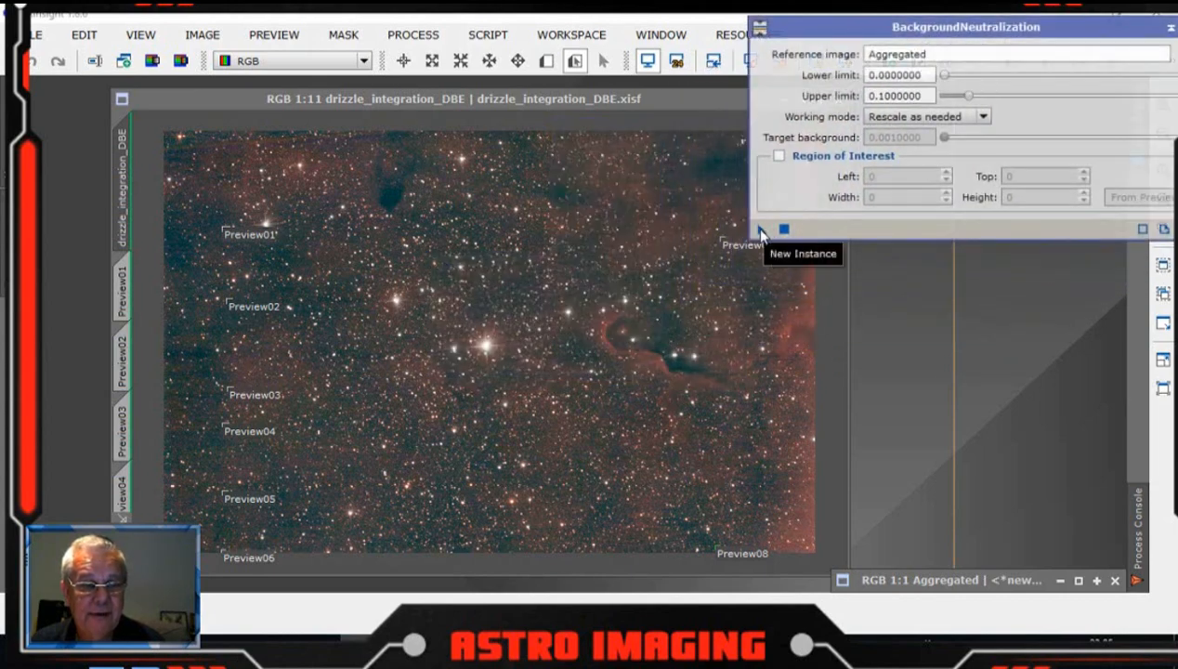
pyautogui.moveTo(761, 229); pyautogui.dragTo(502, 269)
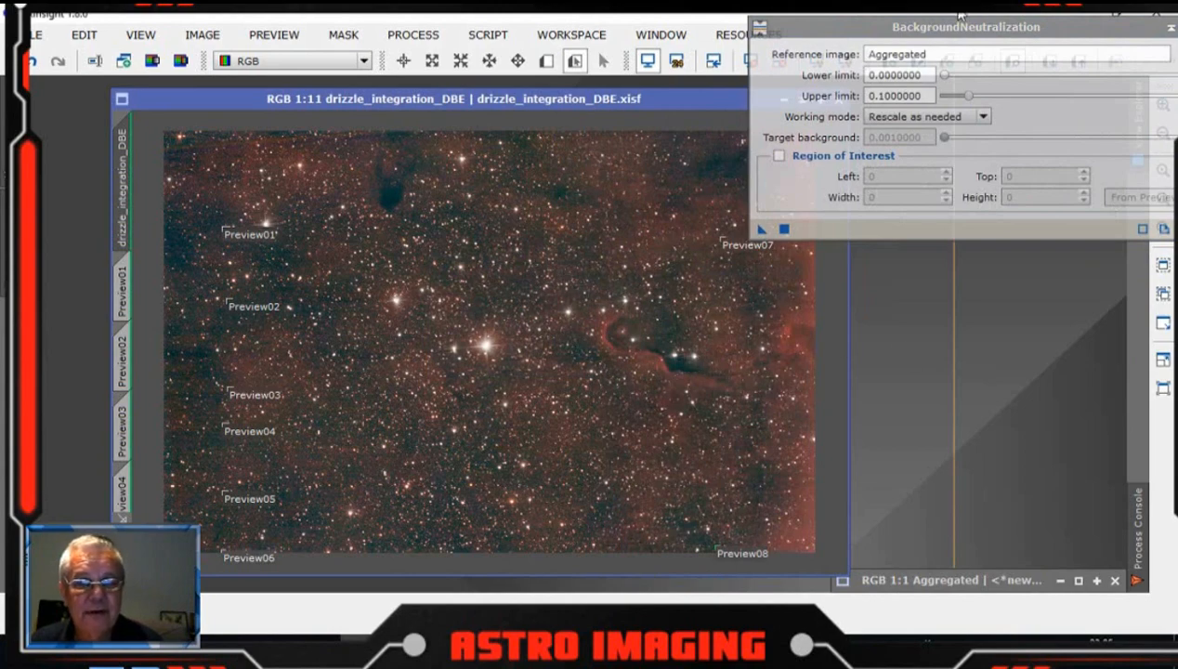
pyautogui.moveTo(960, 13); pyautogui.dragTo(830, 39)
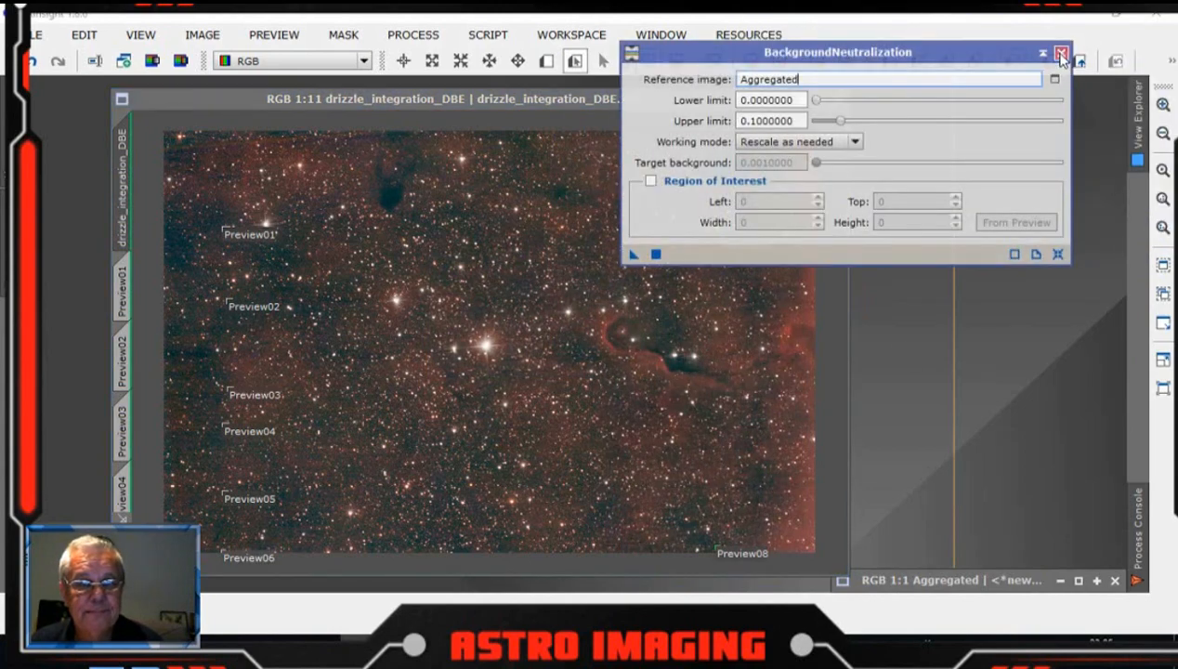
pyautogui.click(1062, 53)
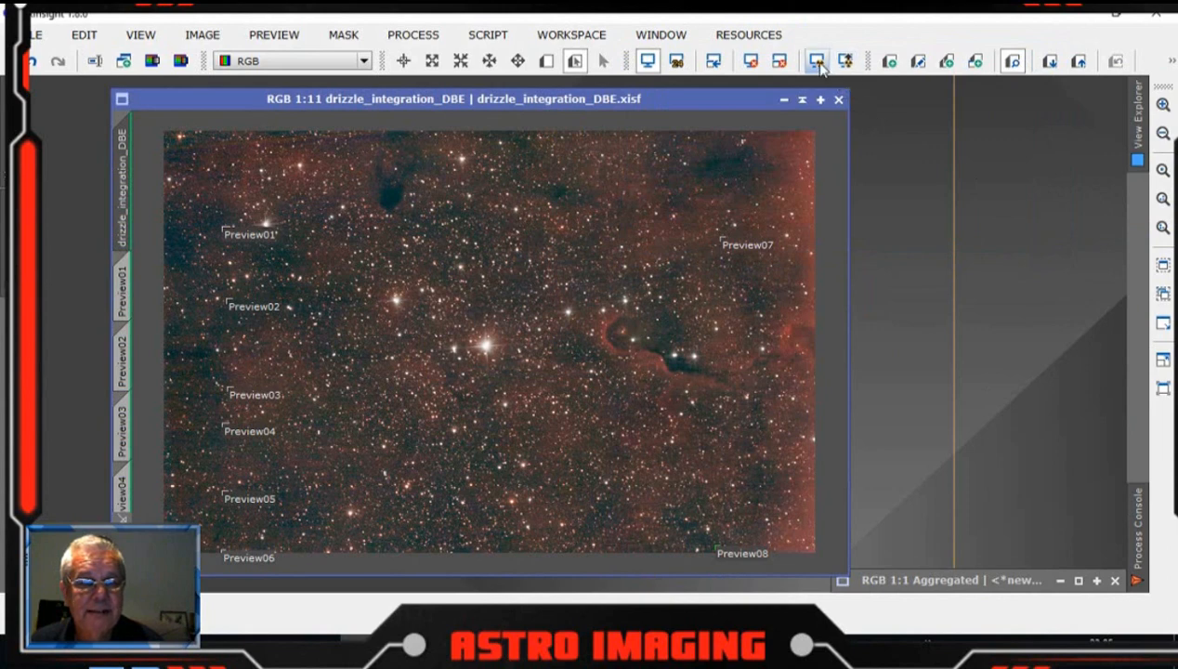
# Step: Reset and reapply the automatic screen stretch on the DBE image, then reposition its window
pyautogui.click(751, 61)
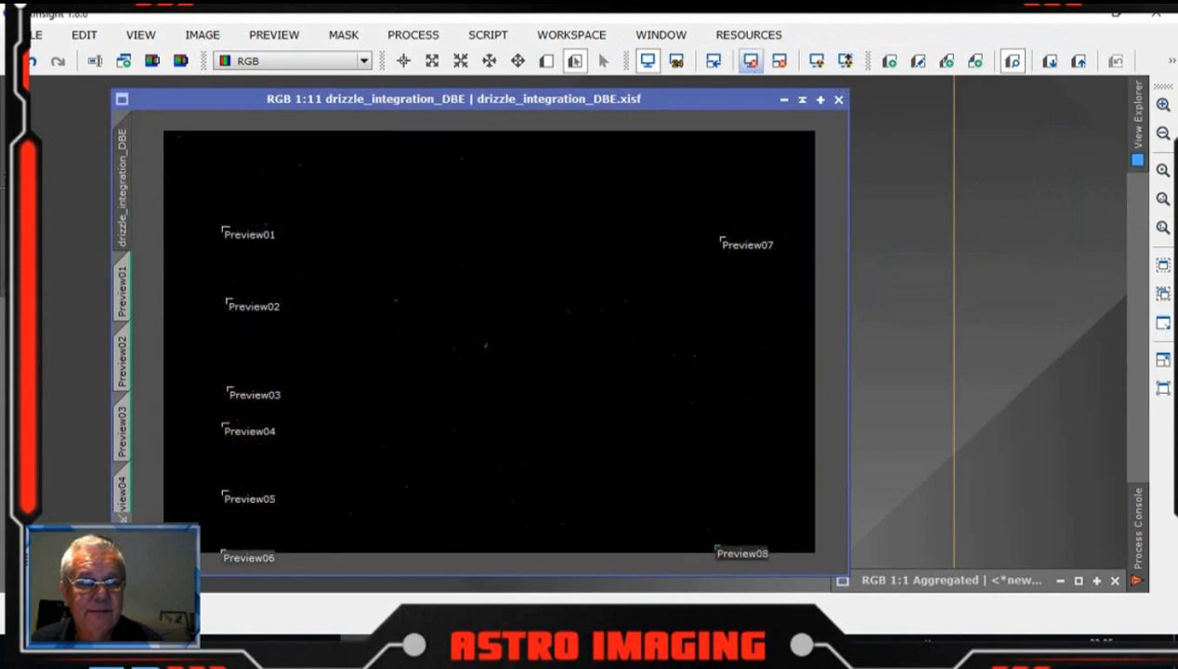
pyautogui.click(816, 61)
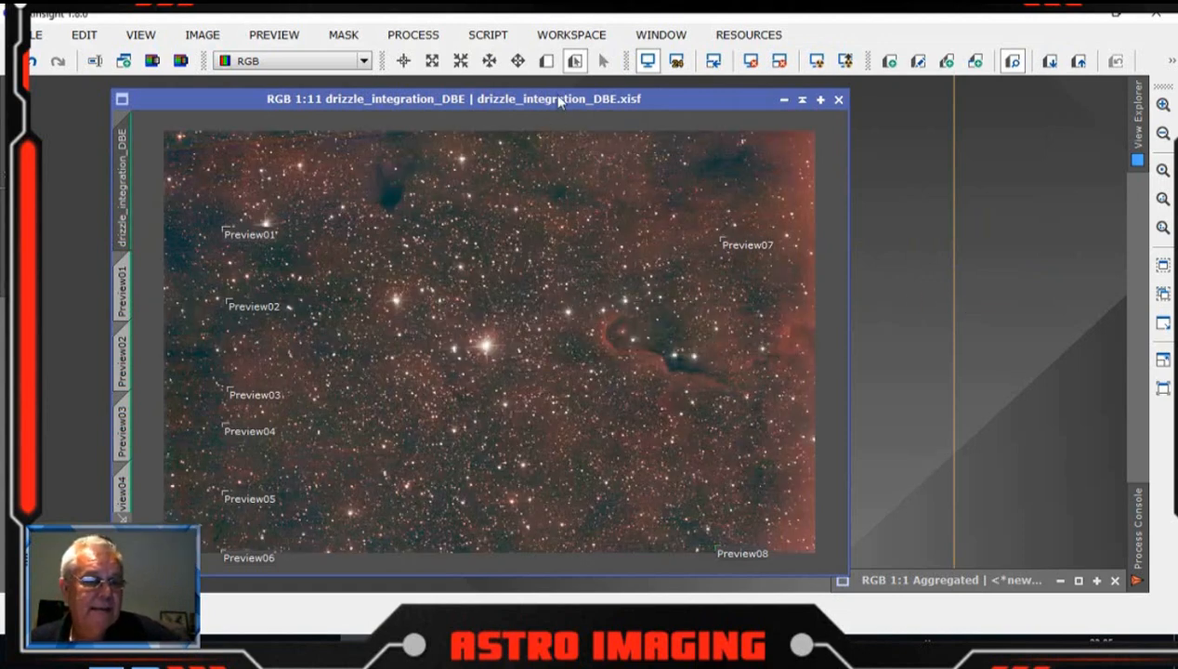
pyautogui.moveTo(560, 102); pyautogui.dragTo(510, 101)
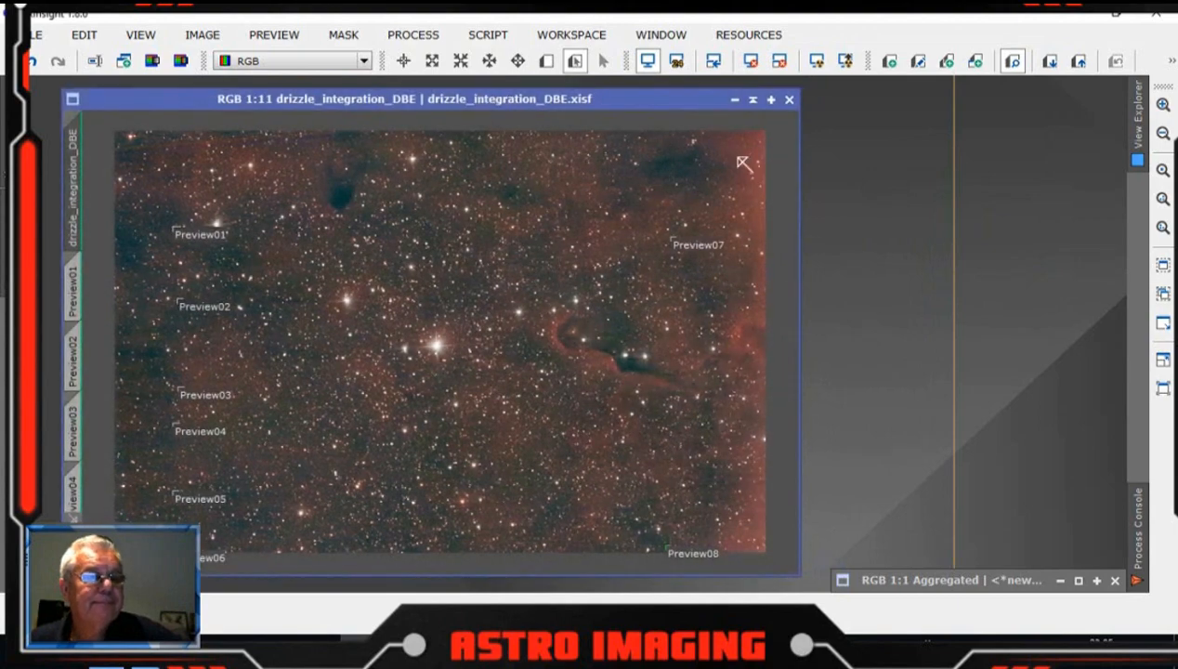
# Step: Open ColorCalibration and set its background reference image to Aggregated
pyautogui.click(413, 35)
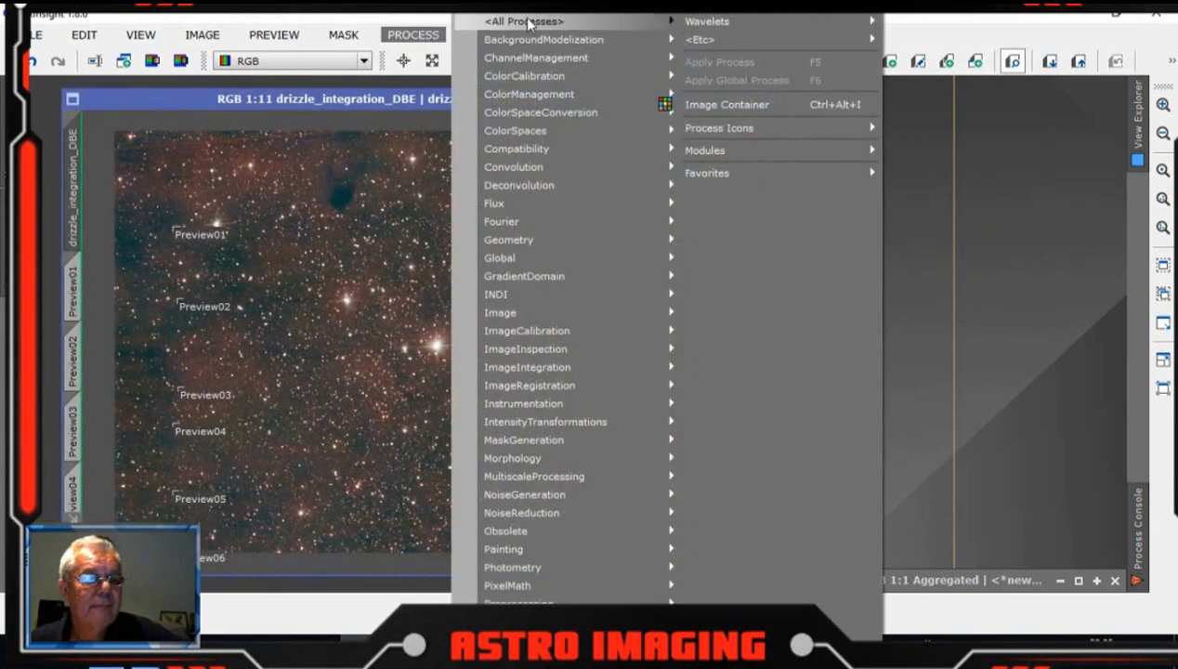
pyautogui.moveTo(527, 22)
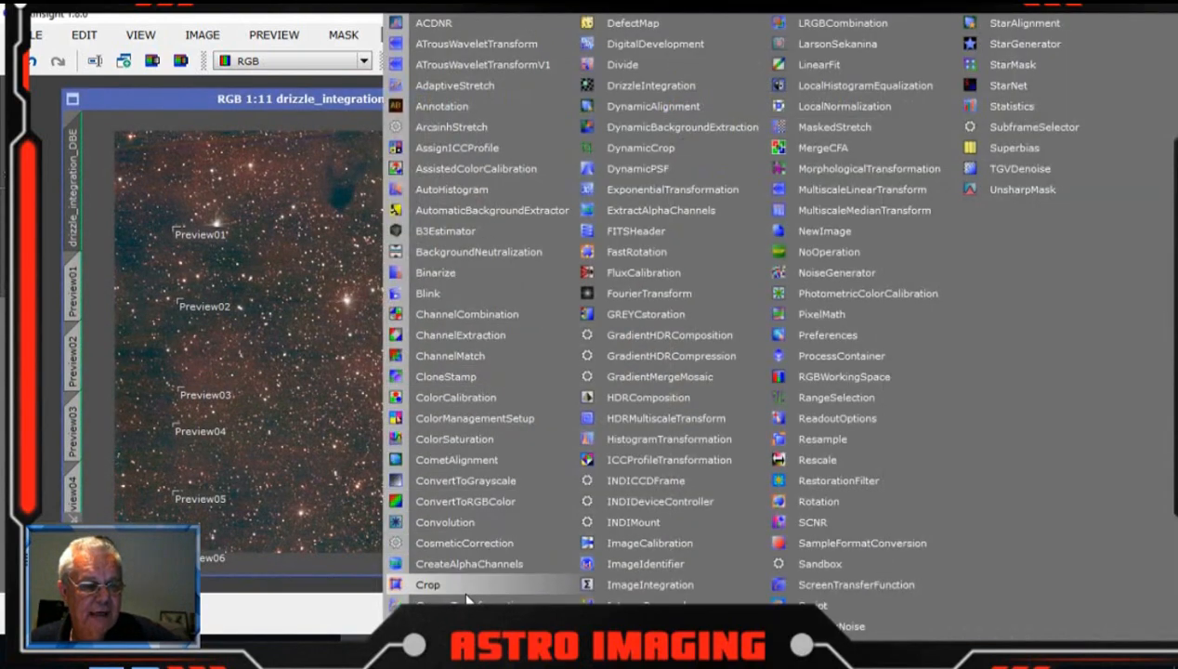
pyautogui.click(467, 394)
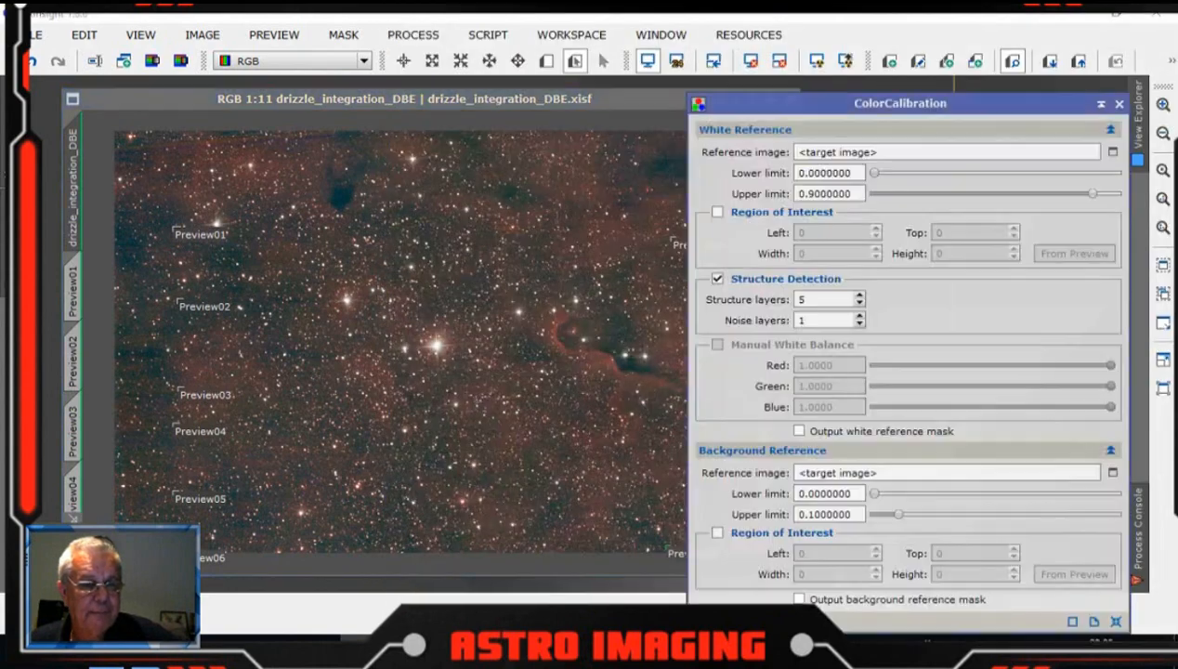
pyautogui.moveTo(973, 109); pyautogui.dragTo(991, 54)
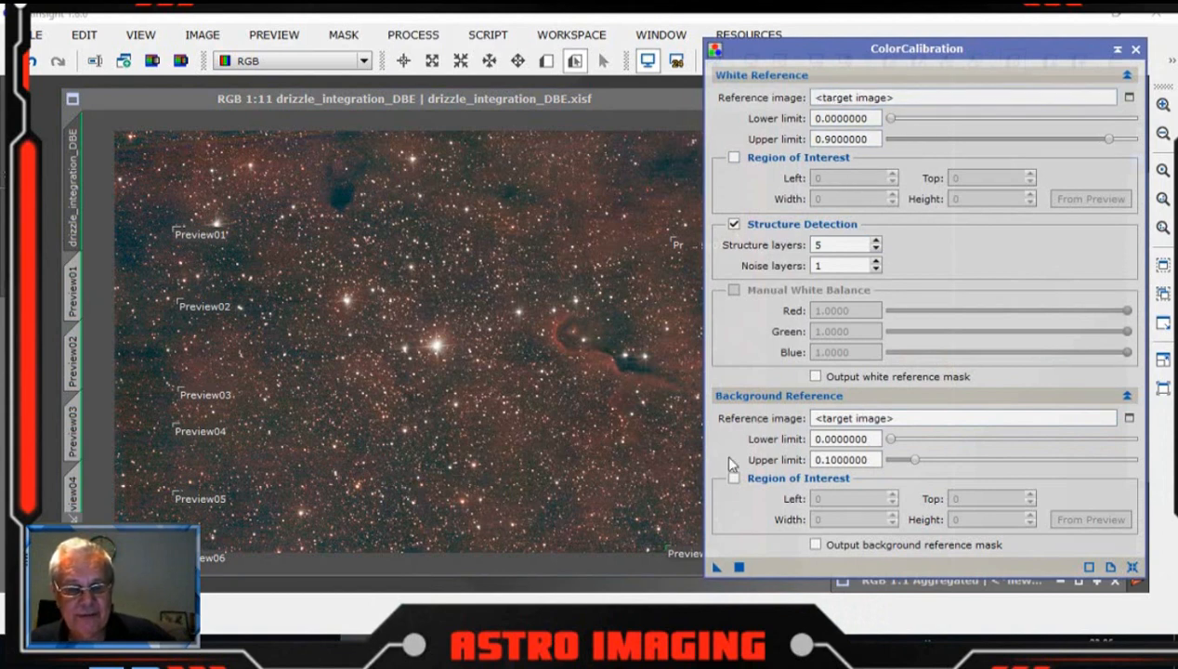
pyautogui.click(1129, 420)
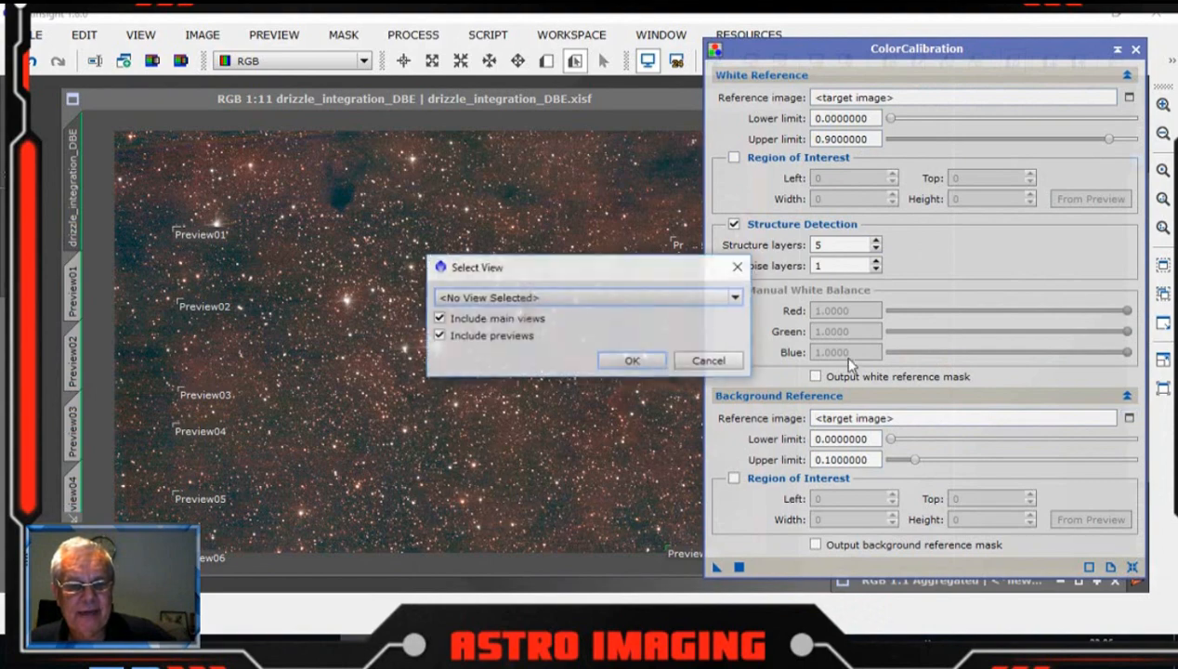
pyautogui.click(738, 301)
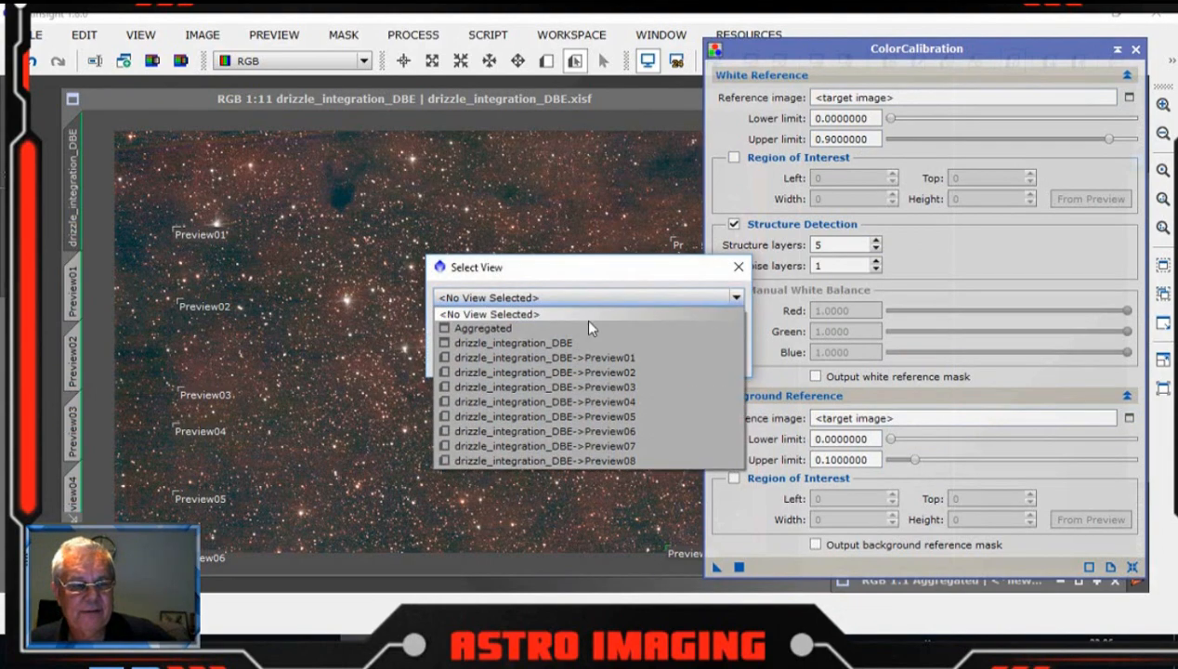
pyautogui.click(586, 330)
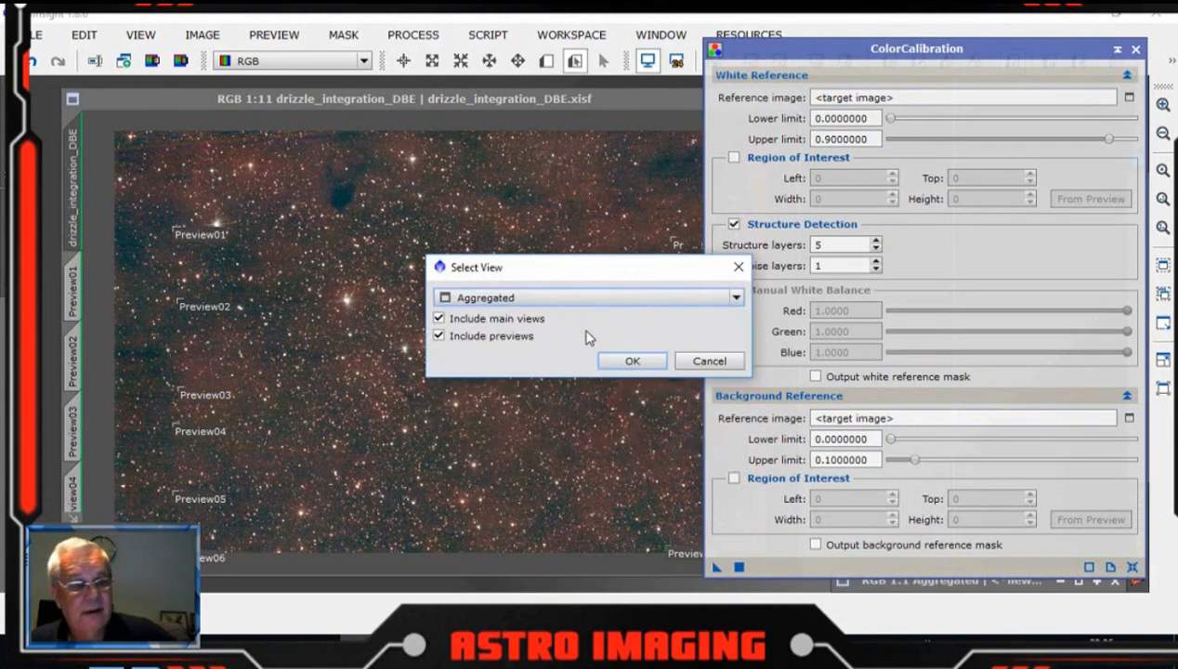
pyautogui.click(632, 362)
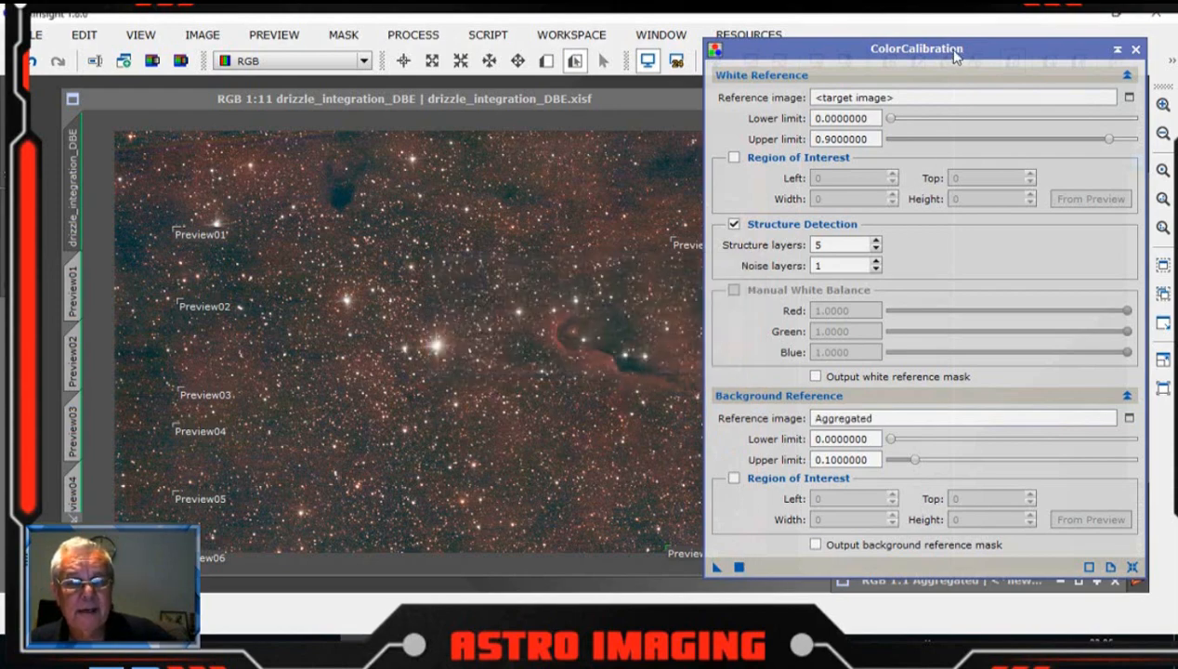
# Step: Try applying ColorCalibration to the DBE image, then undo it
pyautogui.moveTo(954, 48); pyautogui.dragTo(991, 20)
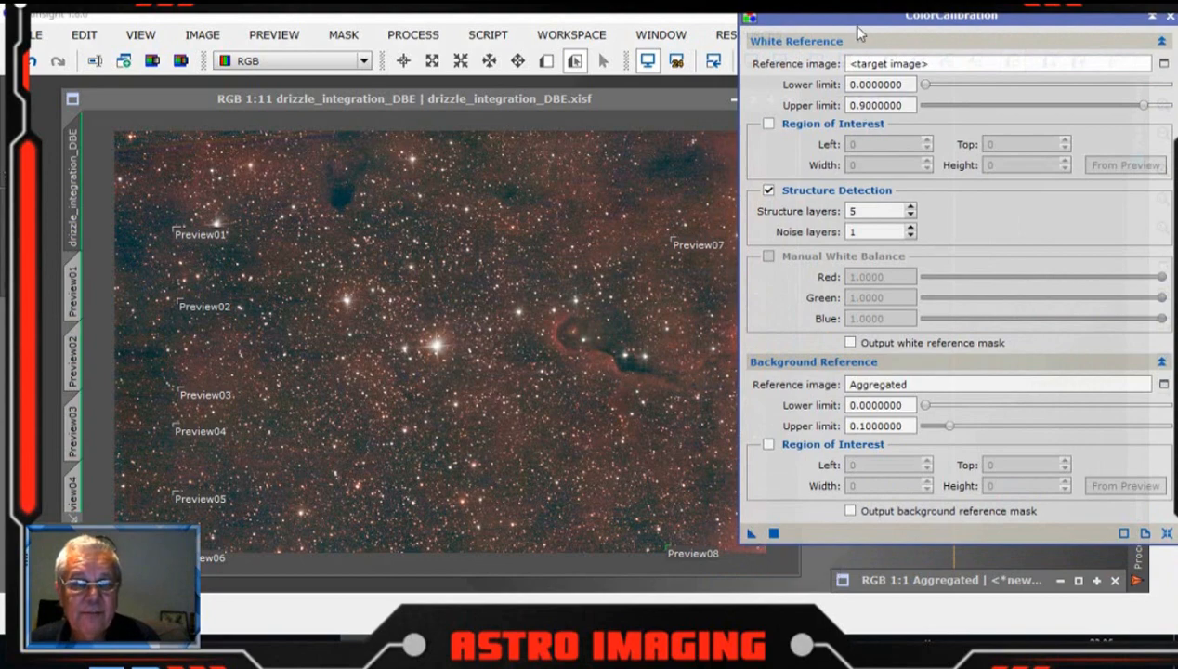
pyautogui.moveTo(861, 15)
pyautogui.mouseDown()
pyautogui.moveTo(753, 16)
pyautogui.moveTo(849, 16)
pyautogui.mouseUp()
pyautogui.click(1149, 361)
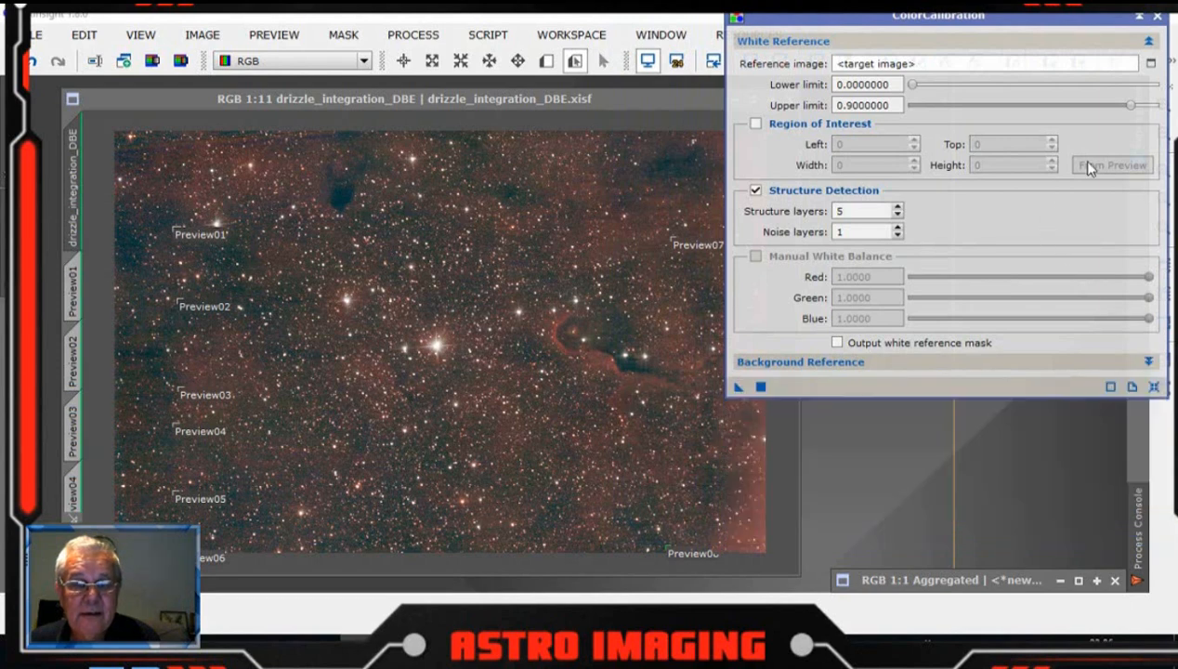
pyautogui.click(1150, 42)
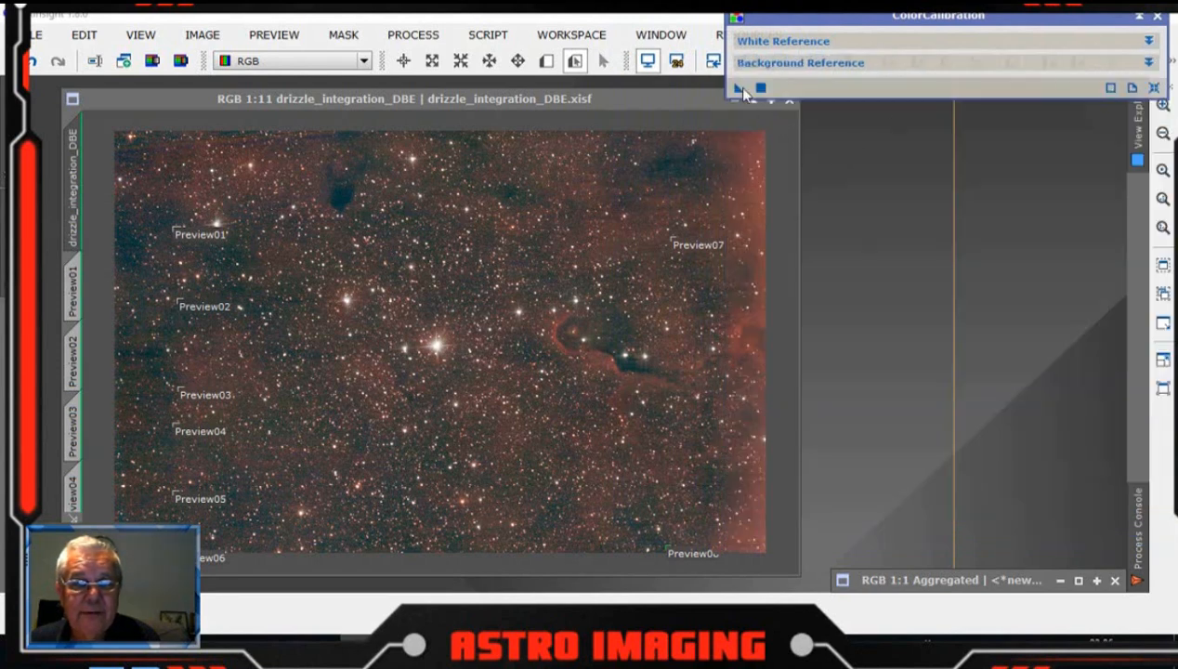
pyautogui.moveTo(735, 90); pyautogui.dragTo(492, 255)
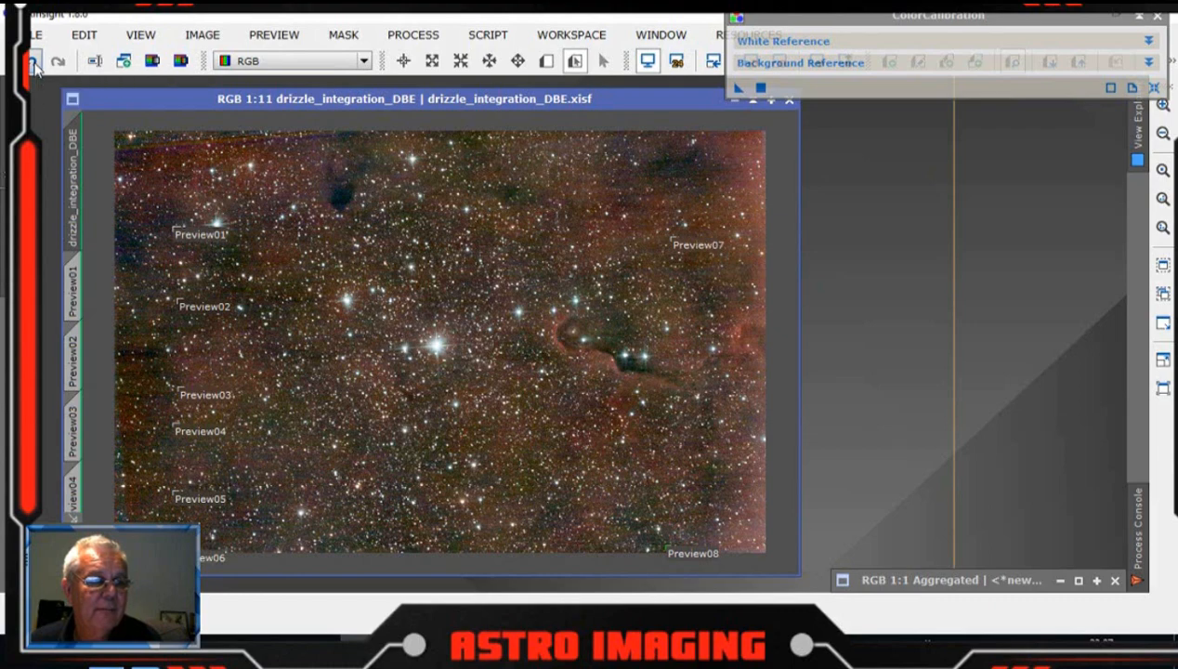
pyautogui.click(32, 62)
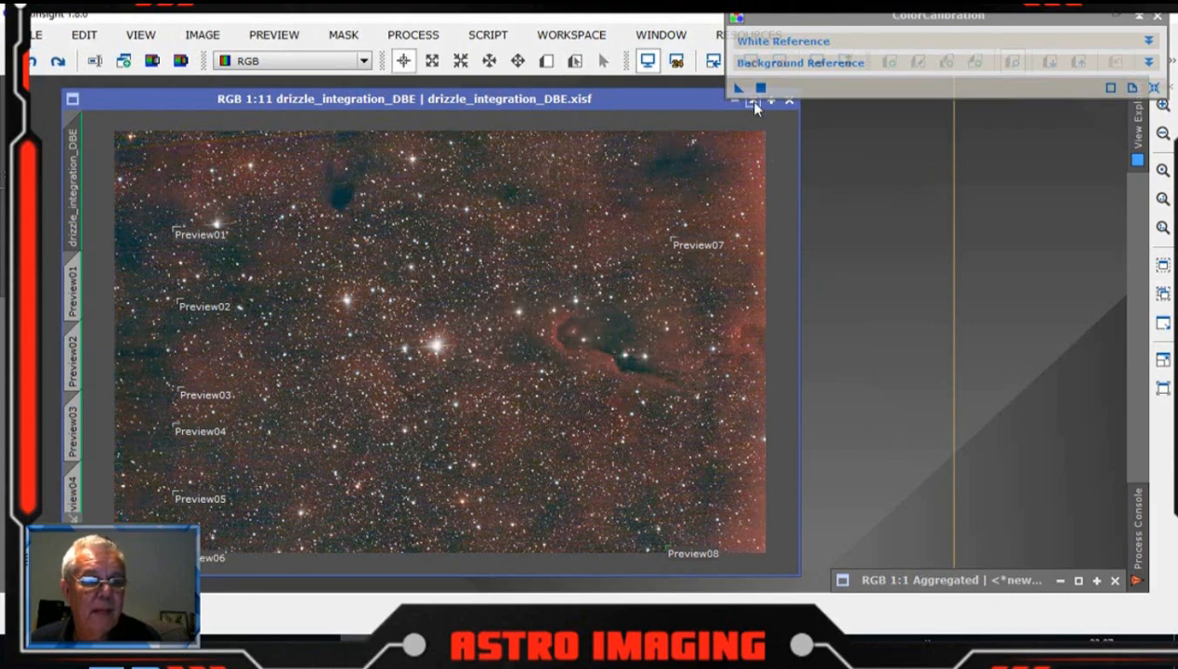
# Step: Disable Structure Detection in ColorCalibration and apply the tool to the DBE image
pyautogui.click(1150, 41)
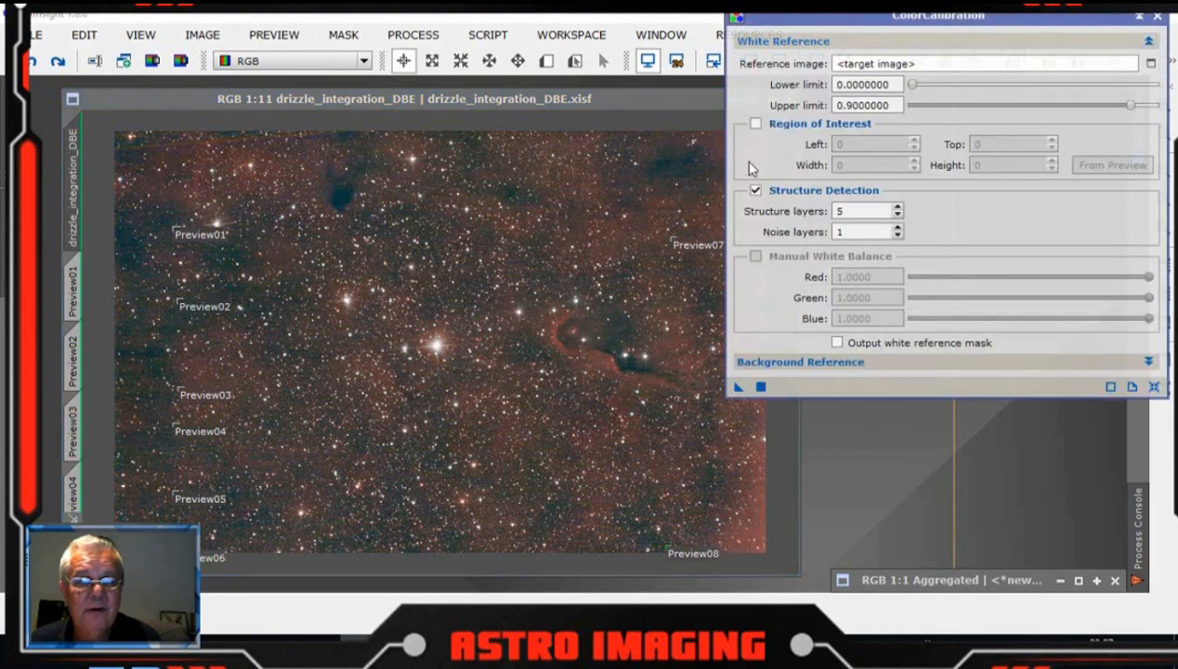
pyautogui.moveTo(759, 197)
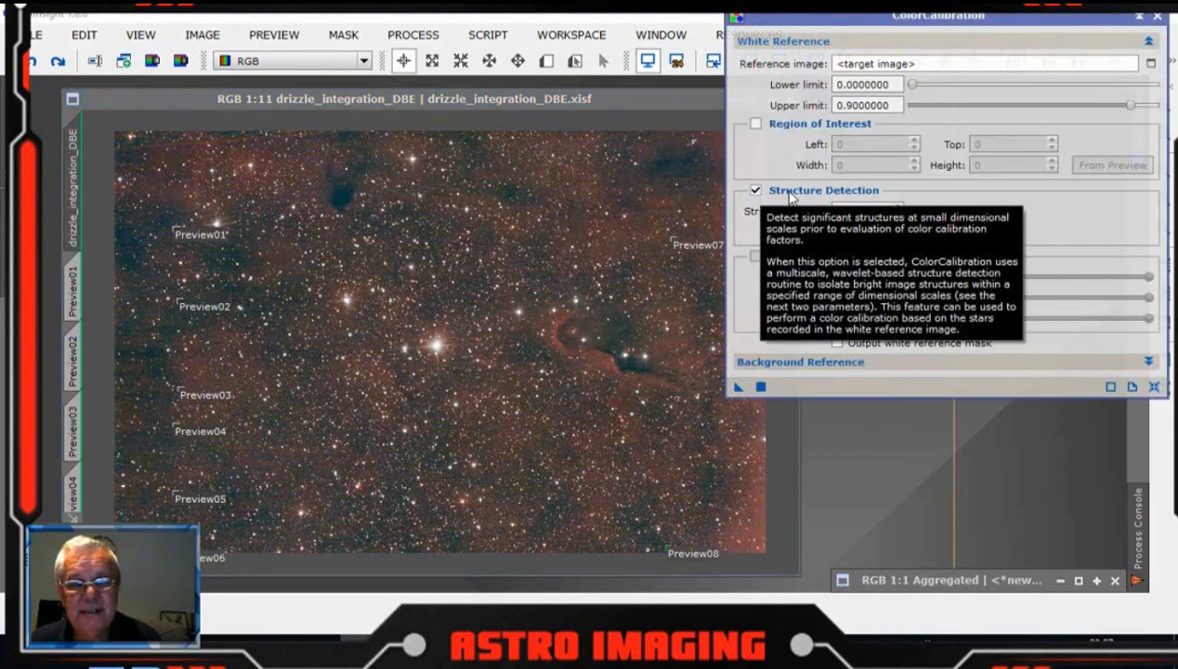
pyautogui.click(754, 192)
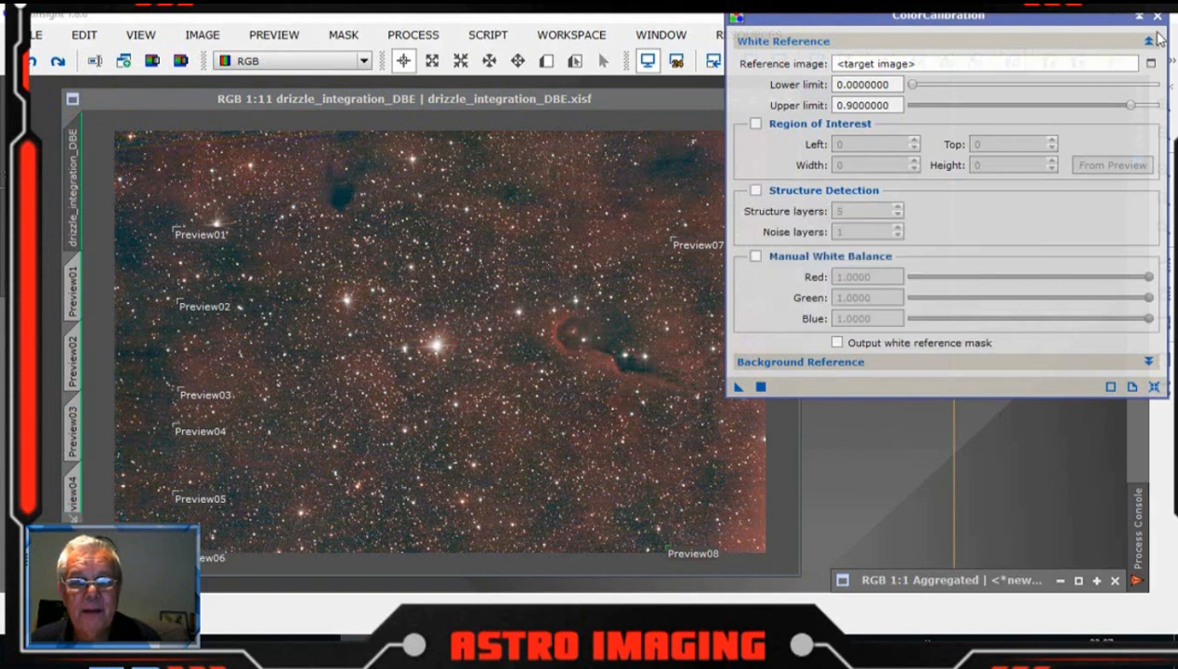
pyautogui.click(1150, 41)
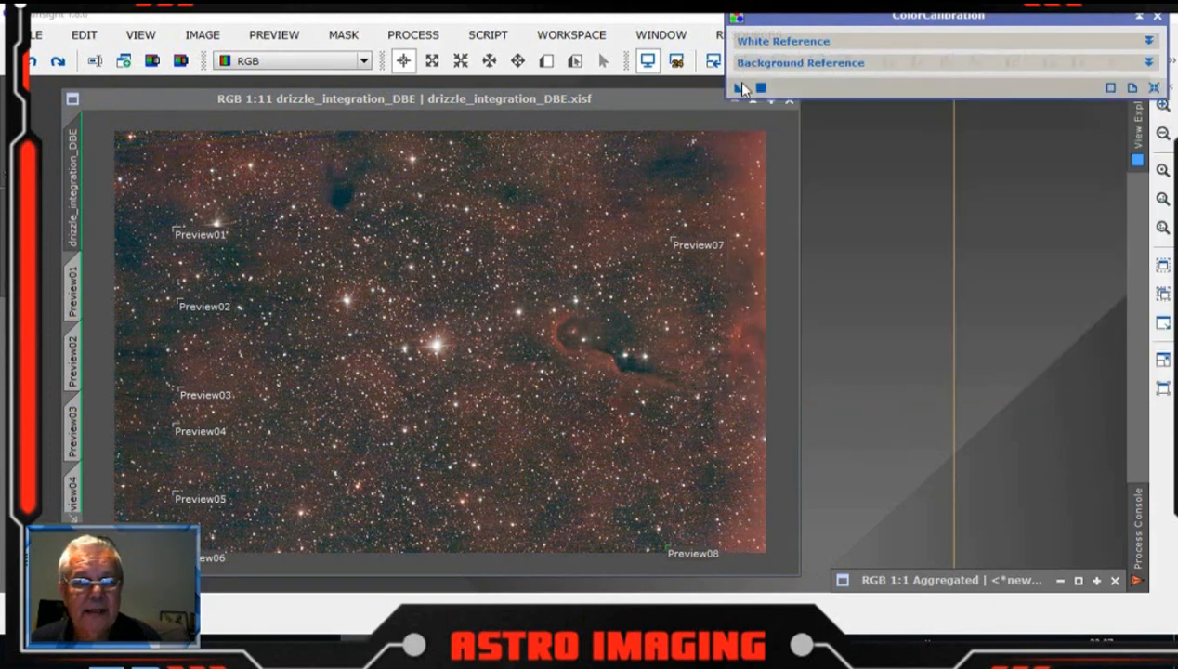
pyautogui.moveTo(737, 89); pyautogui.dragTo(552, 223)
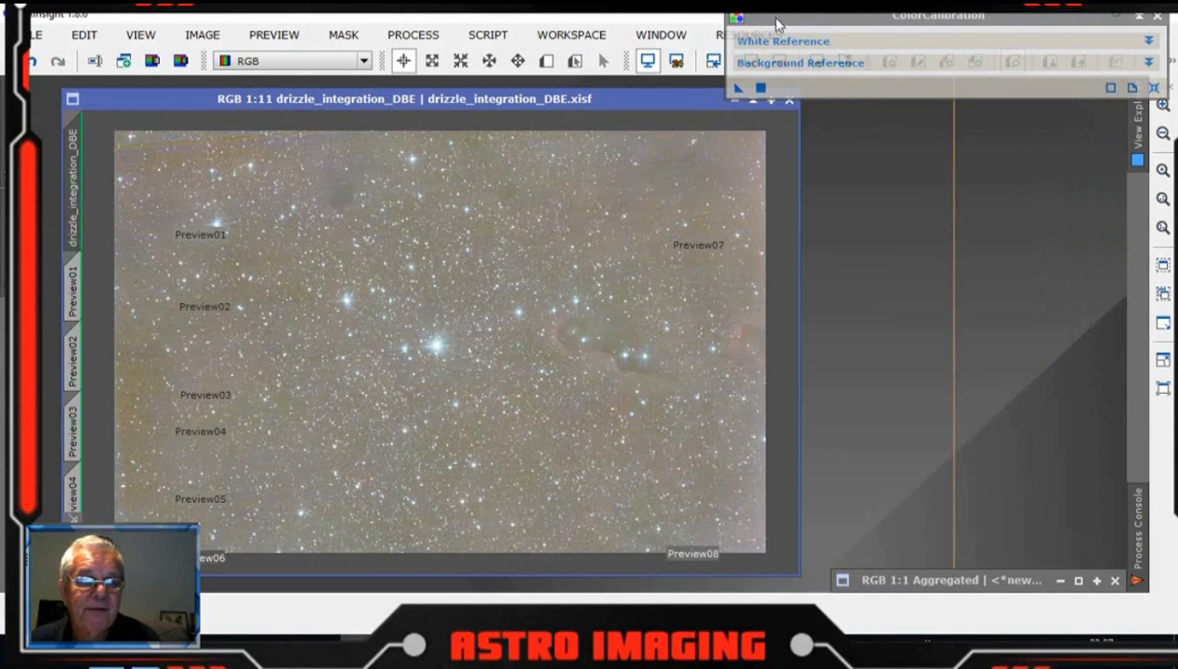
# Step: Reset and reapply the automatic screen stretch on the DBE image twice, moving the ColorCalibration window aside
pyautogui.moveTo(815, 19); pyautogui.dragTo(903, 151)
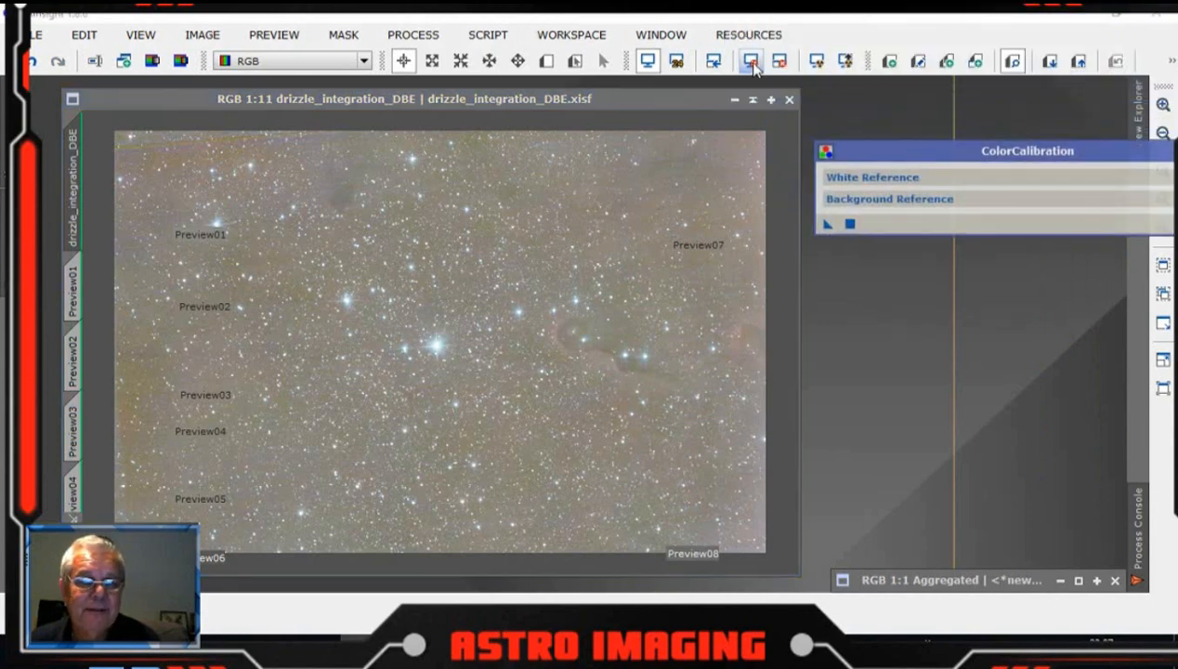
pyautogui.click(751, 61)
pyautogui.click(816, 61)
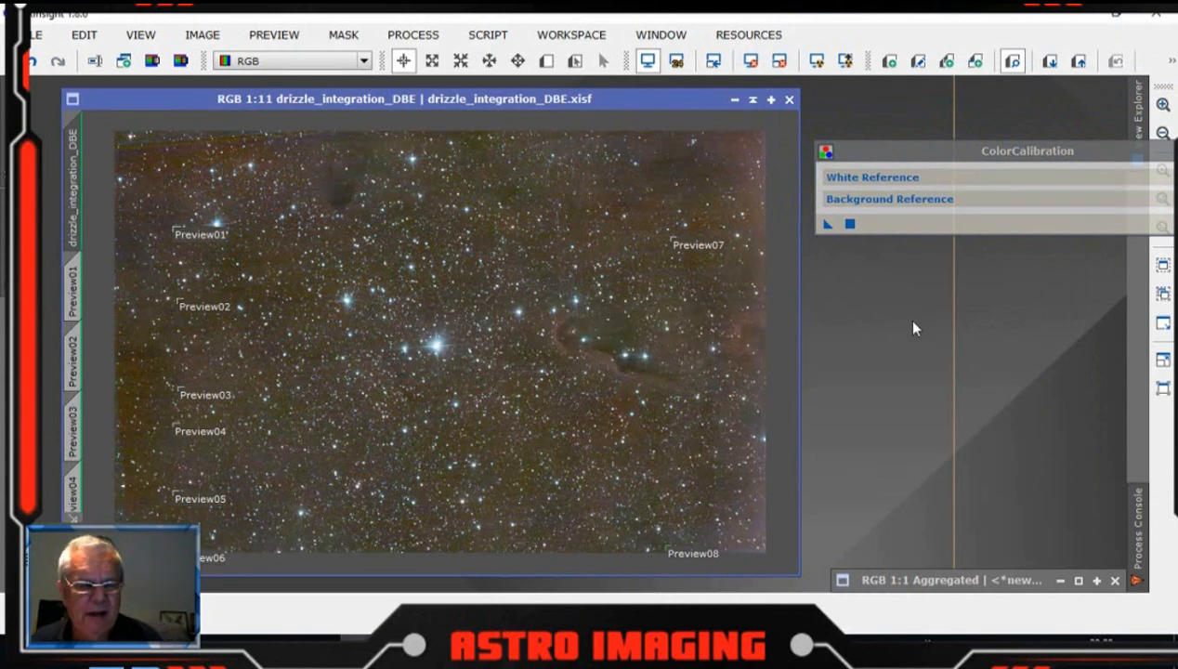
pyautogui.moveTo(929, 151); pyautogui.dragTo(914, 103)
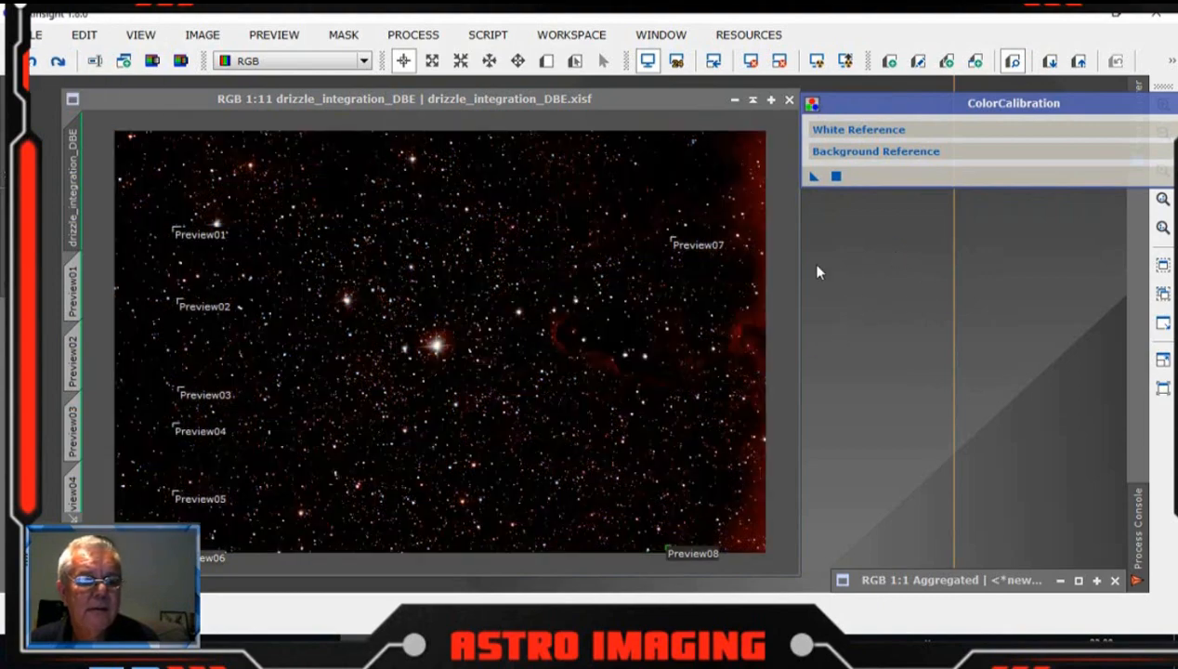
pyautogui.click(751, 61)
pyautogui.click(816, 60)
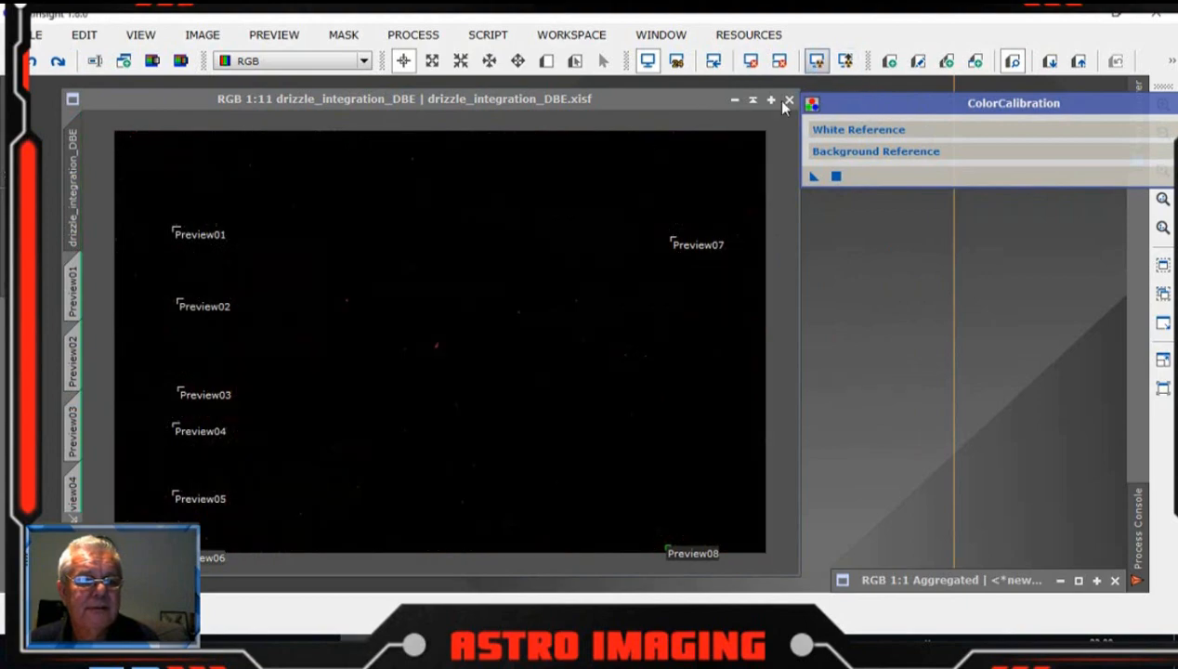
pyautogui.moveTo(948, 112); pyautogui.dragTo(824, 97)
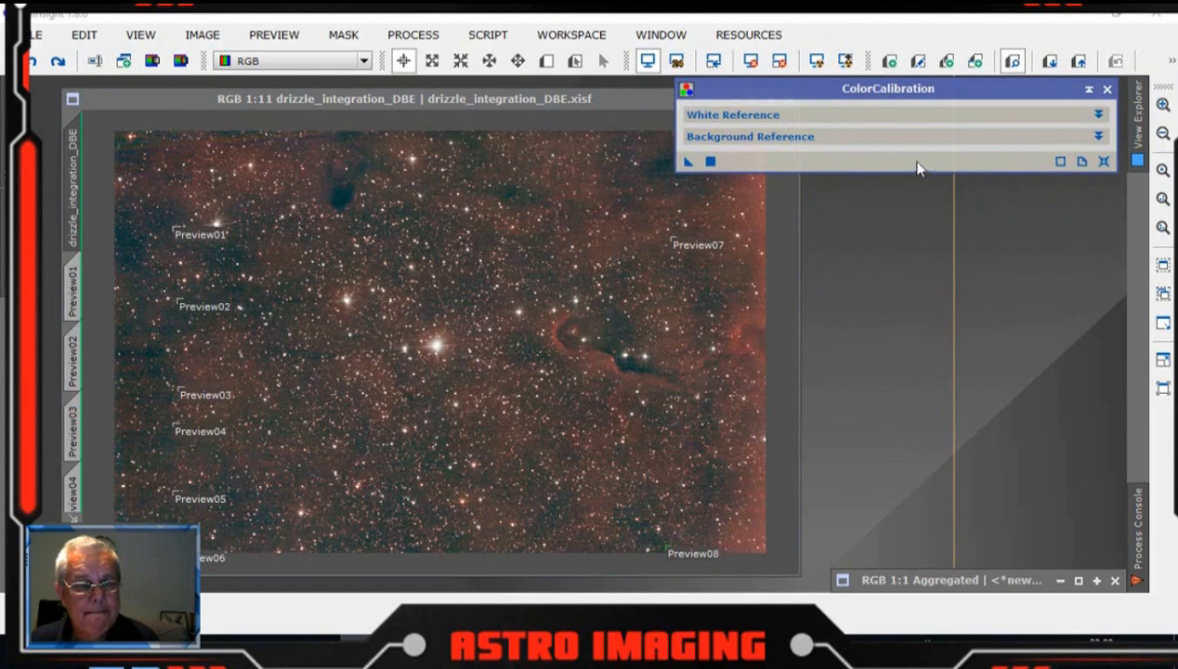
# Step: Re-enable Structure Detection and apply ColorCalibration to the DBE image, then close the tool
pyautogui.click(1098, 113)
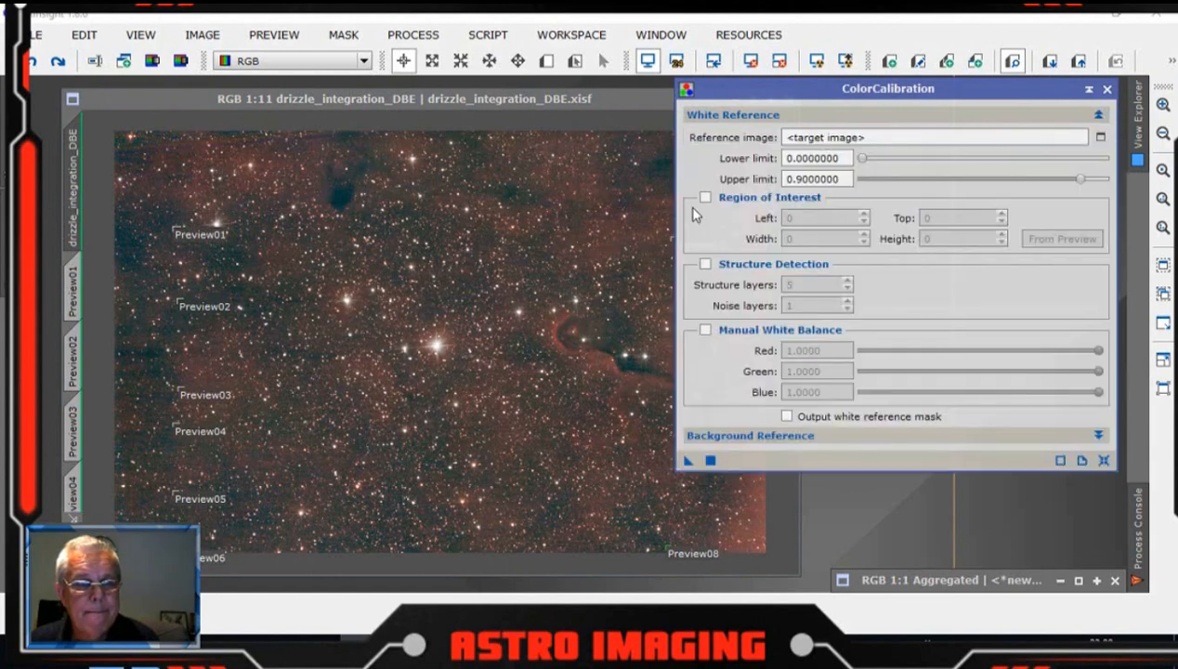
pyautogui.click(706, 265)
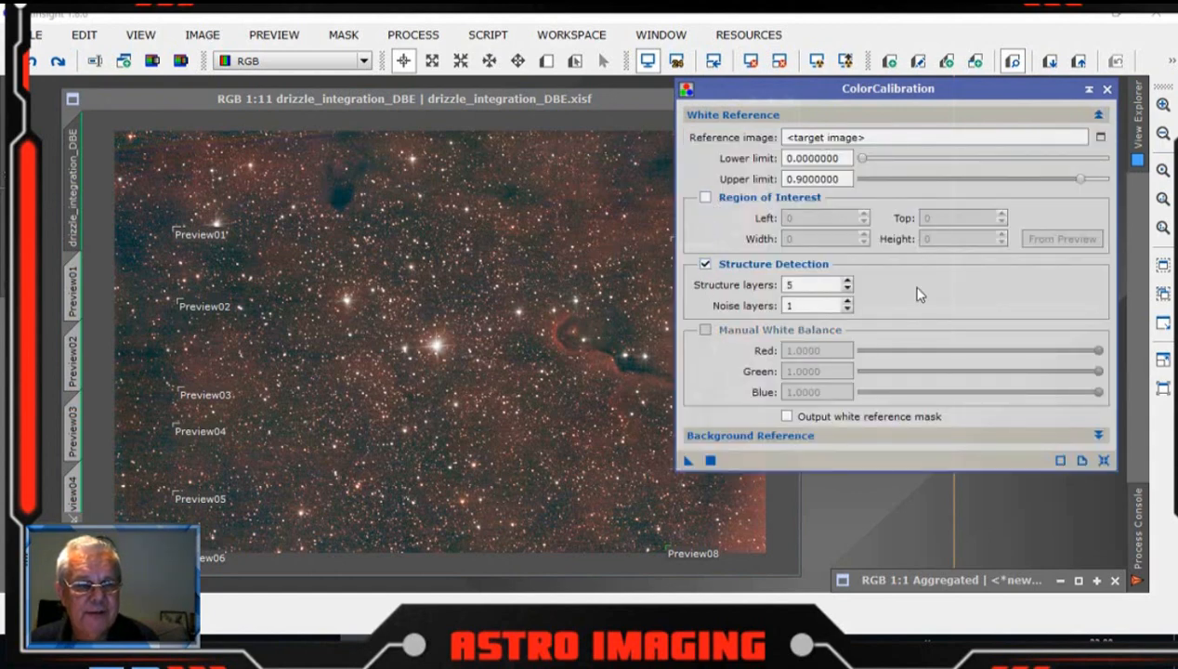
pyautogui.click(1098, 116)
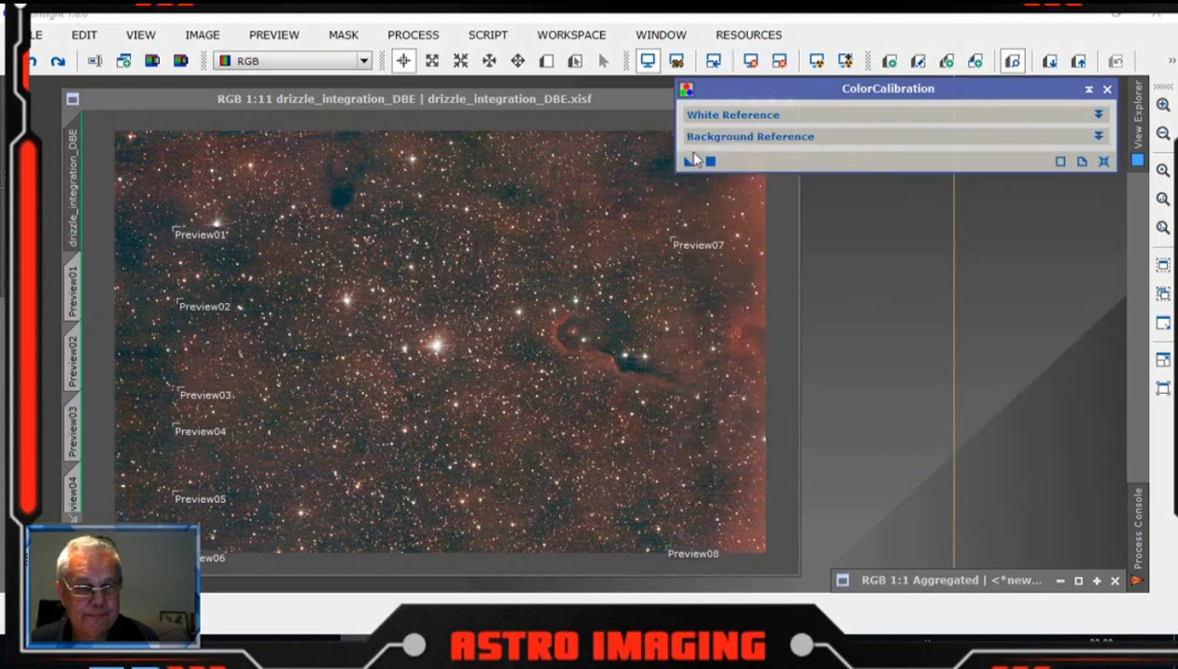
pyautogui.moveTo(489, 245); pyautogui.dragTo(484, 240)
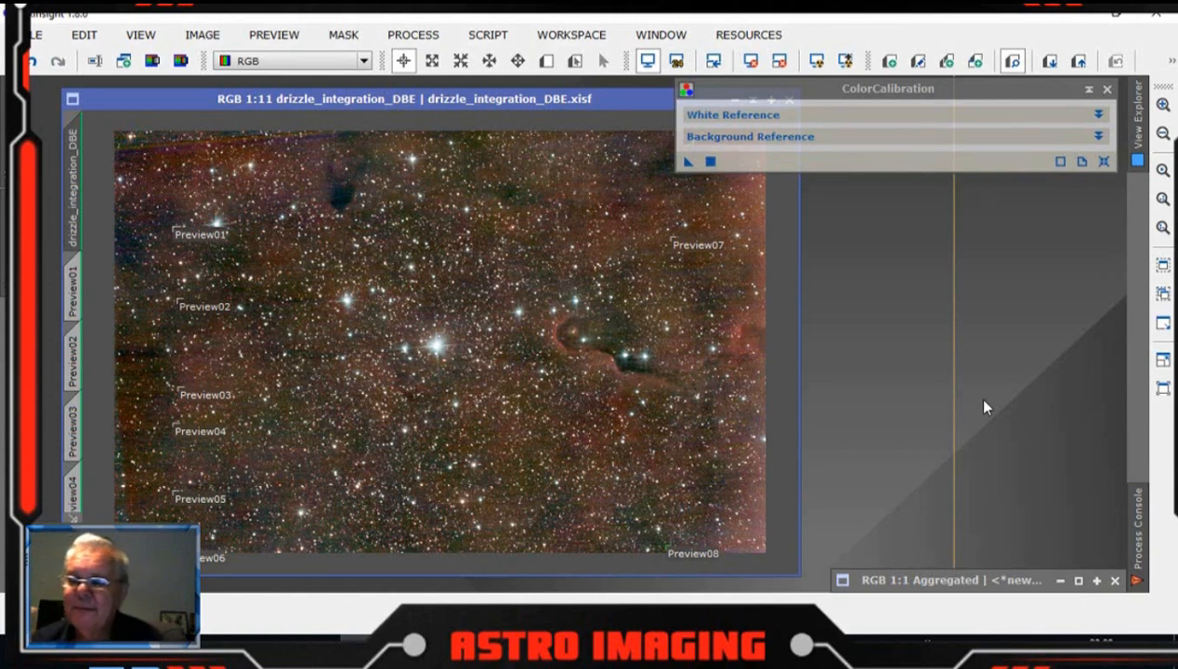
pyautogui.click(1107, 88)
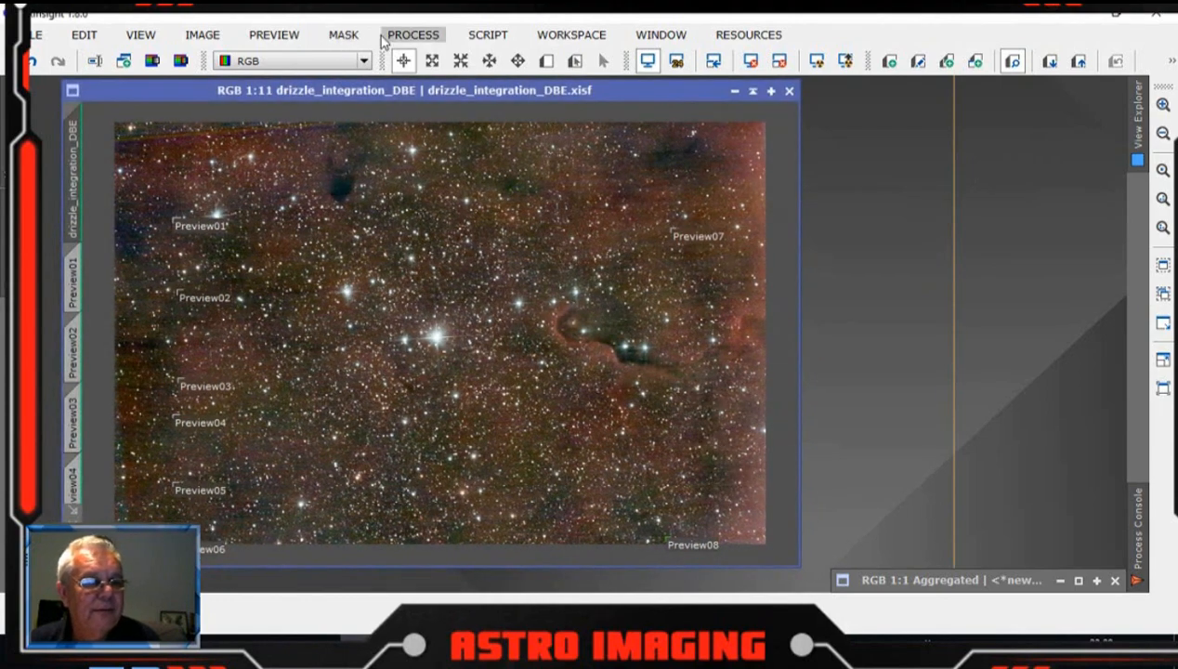
# Step: Delete all previews from the DBE image and close the Aggregated image window
pyautogui.click(279, 36)
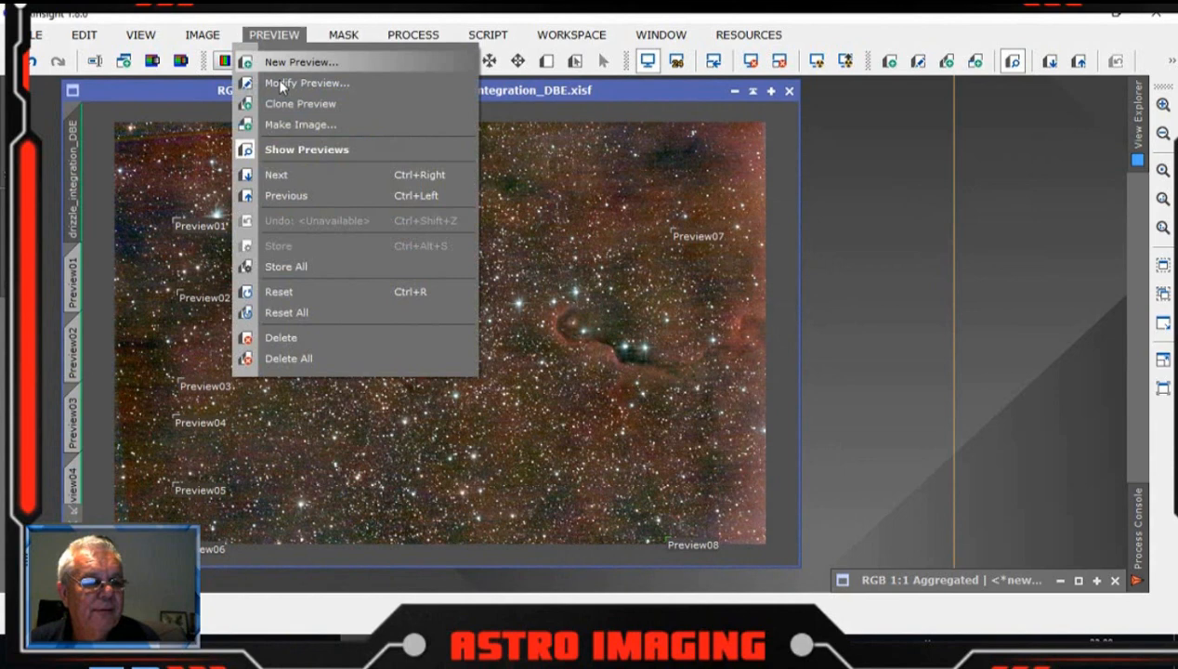
pyautogui.click(288, 357)
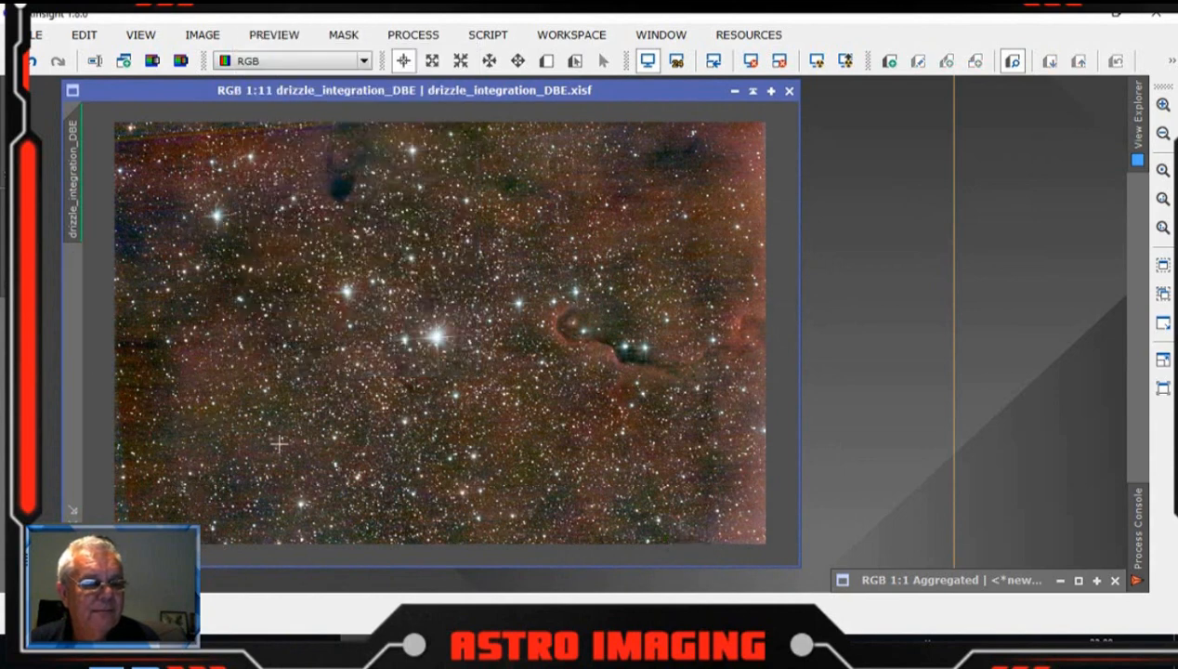
pyautogui.moveTo(962, 581); pyautogui.dragTo(911, 390)
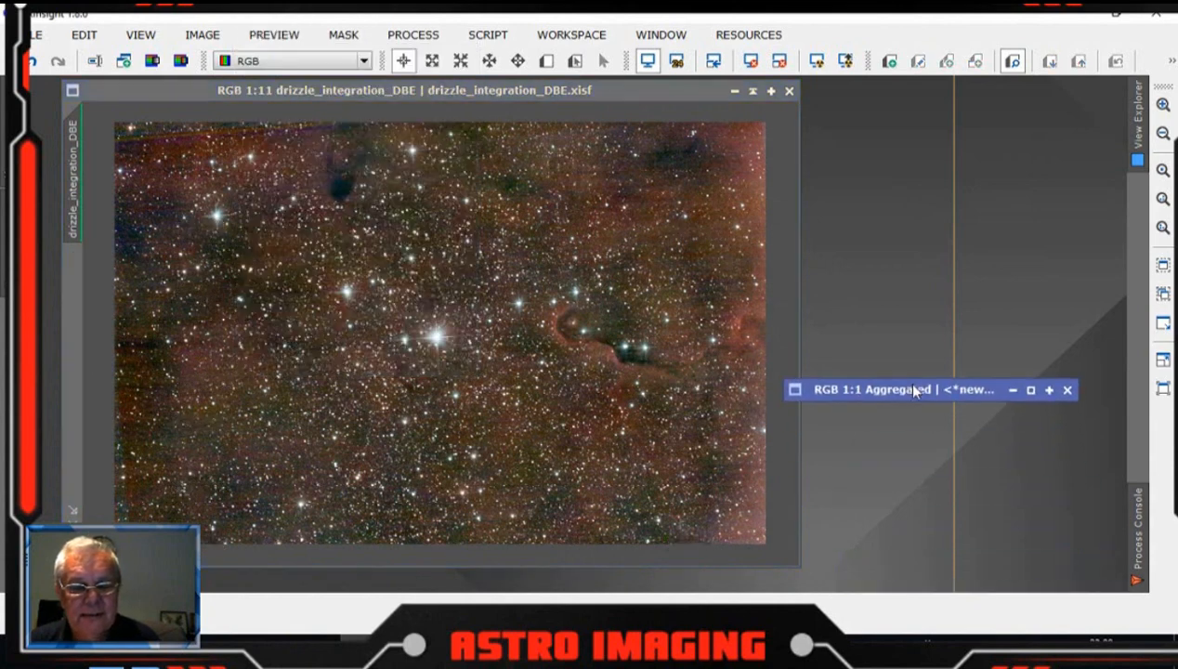
pyautogui.click(1067, 390)
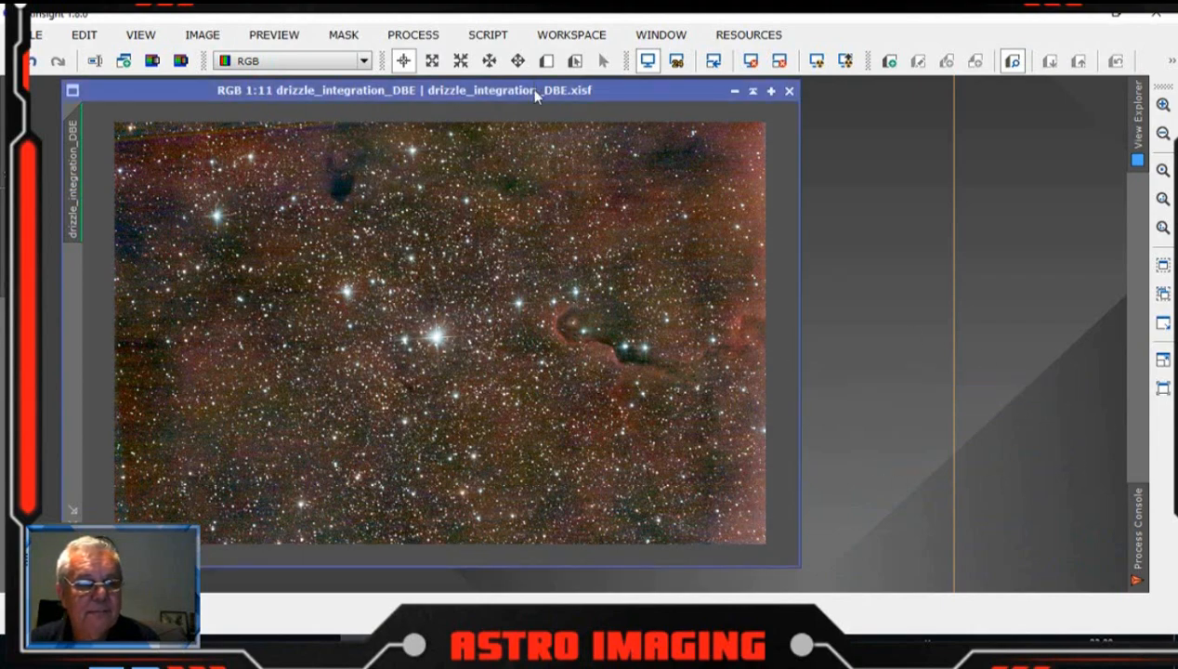
# Step: Save the colour-calibrated drizzle_integration_DBE.xisf image
pyautogui.moveTo(536, 93); pyautogui.dragTo(528, 100)
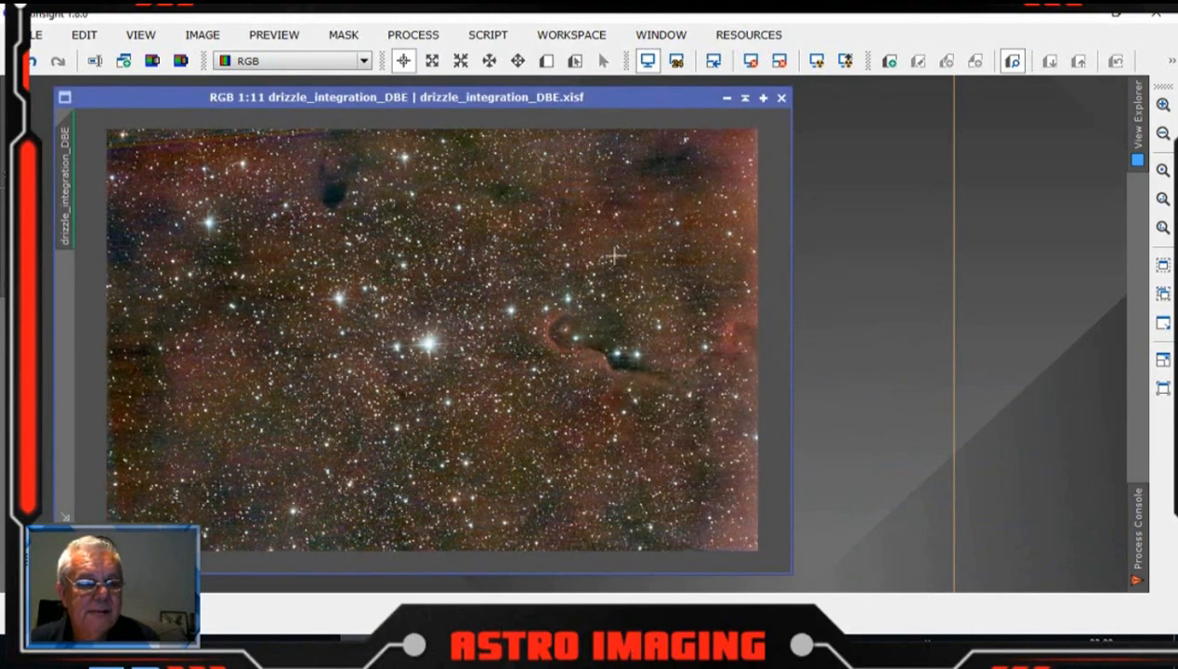
pyautogui.click(37, 34)
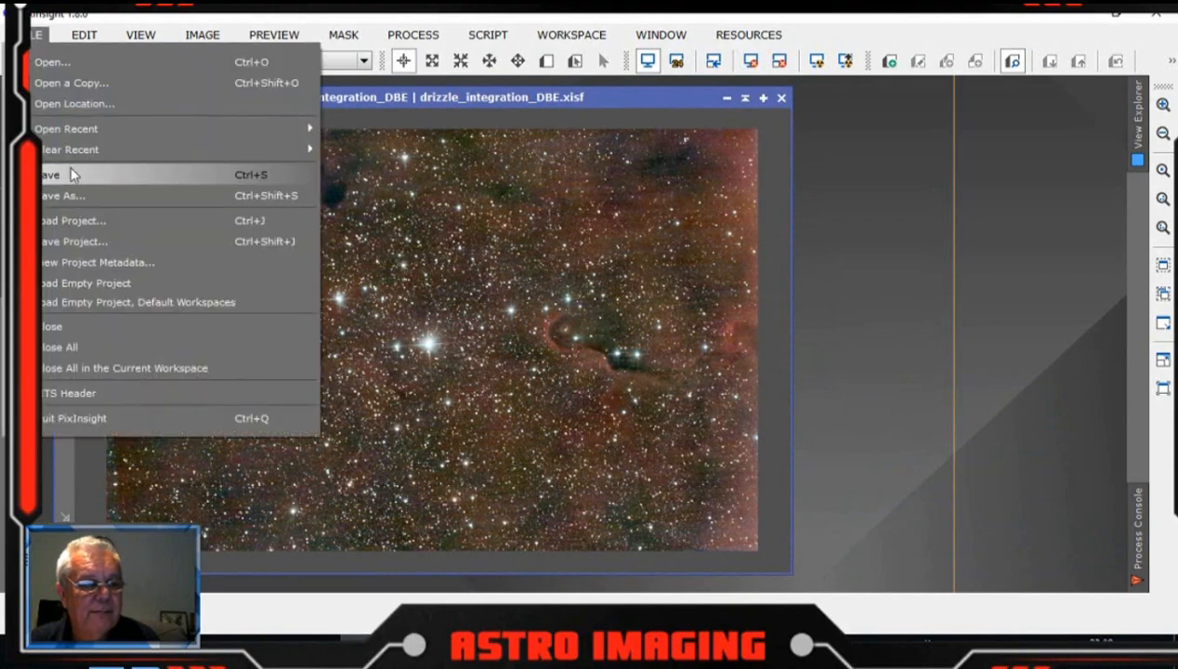
pyautogui.click(71, 171)
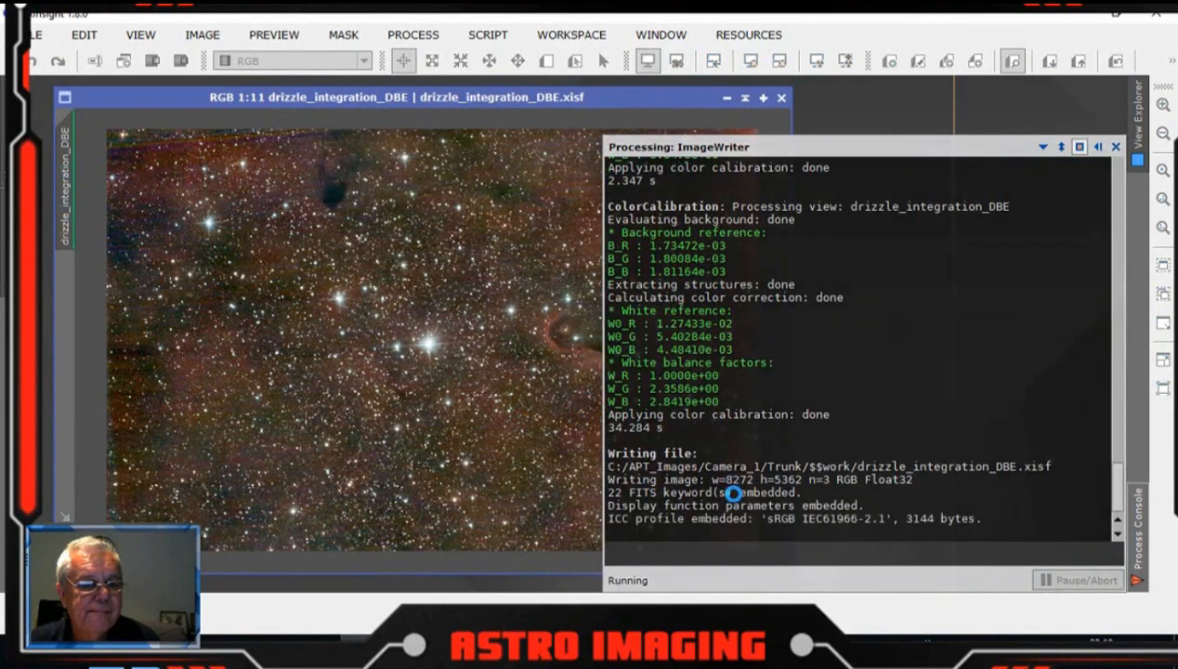